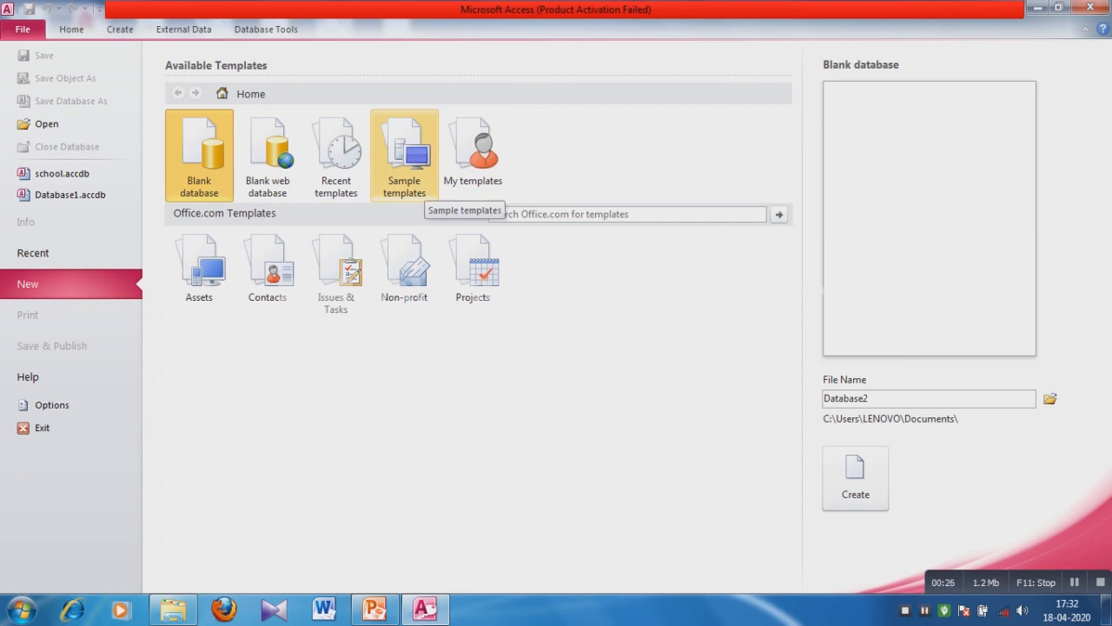
left_click(424, 184)
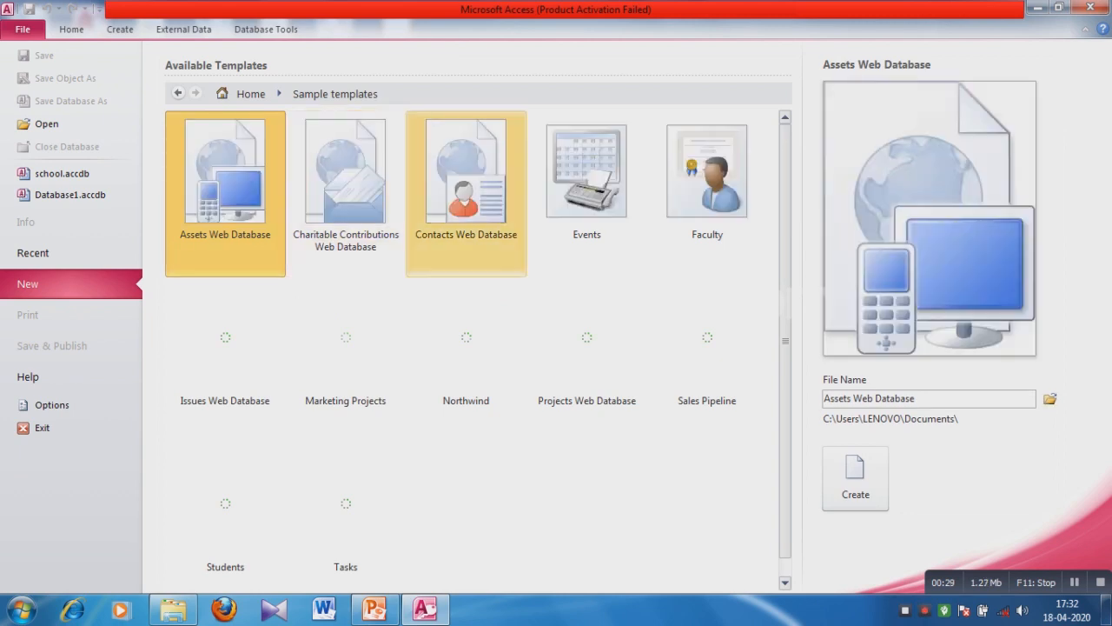
left_click(466, 189)
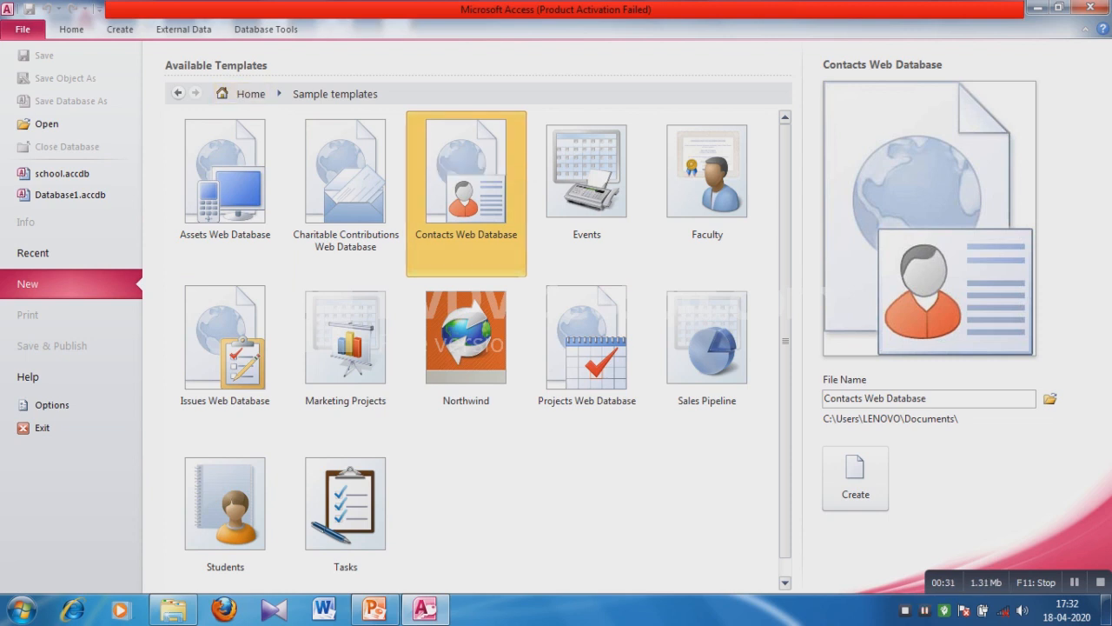
left_click(177, 93)
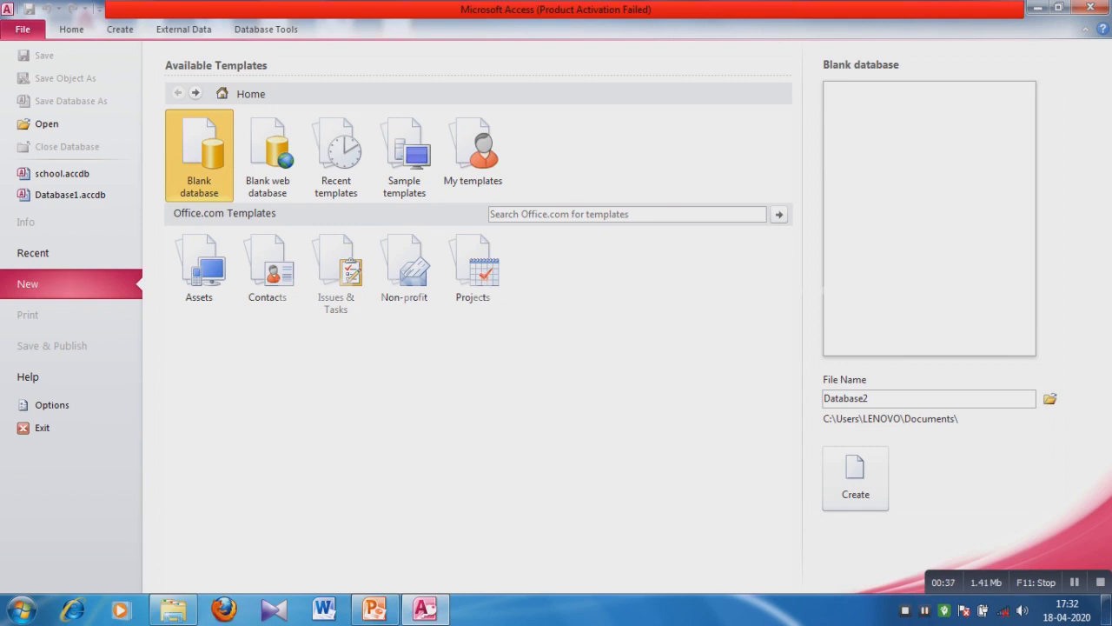
Replace the default file name Database2 with SCHOOL.
left_click(846, 398)
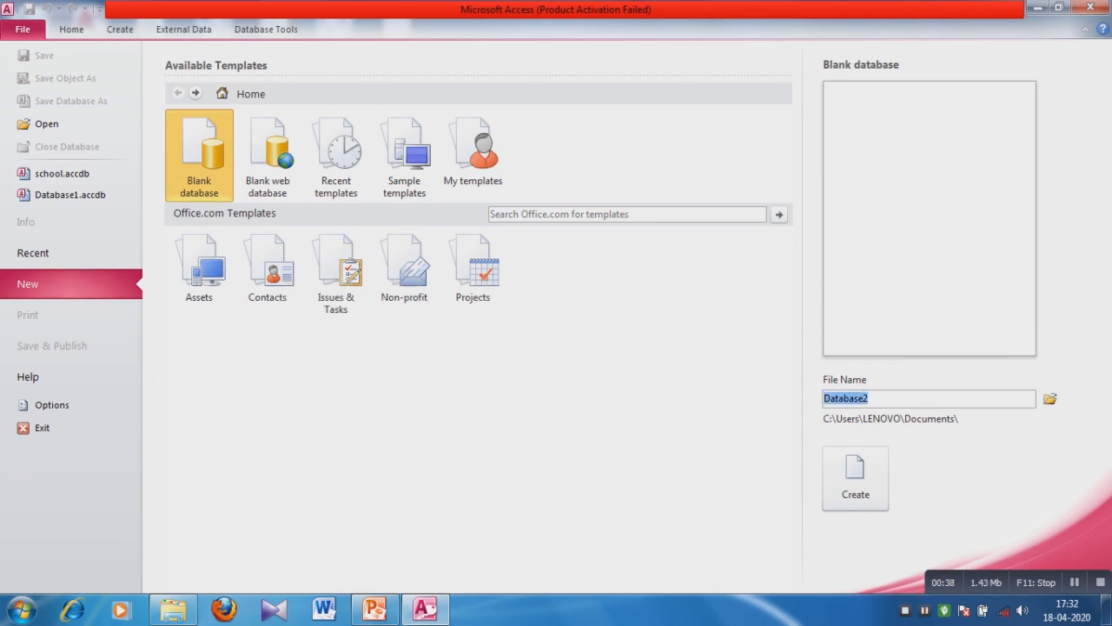
key("BackSpace")
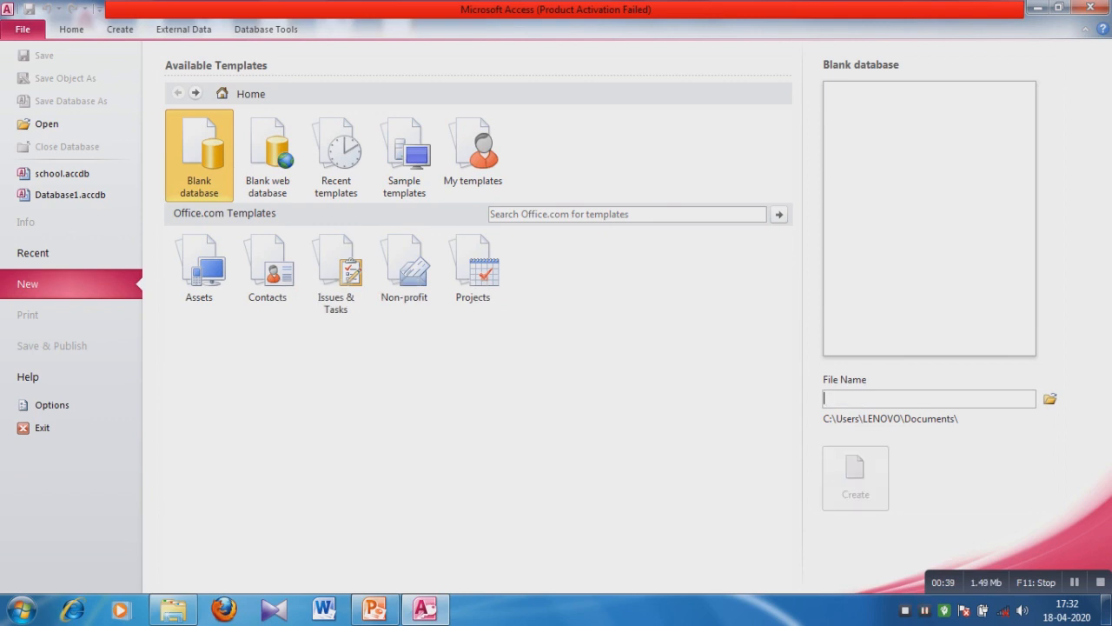
type("S")
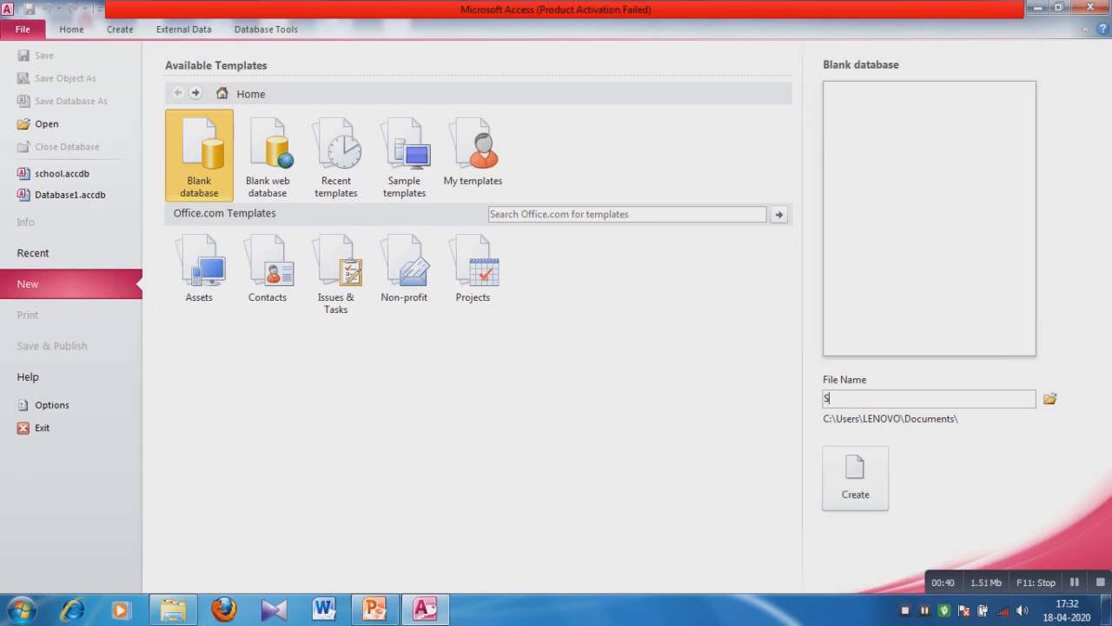
type("CHOOL")
Choose the Desktop as the save folder for SCHOOL.accdb.
left_click(1050, 398)
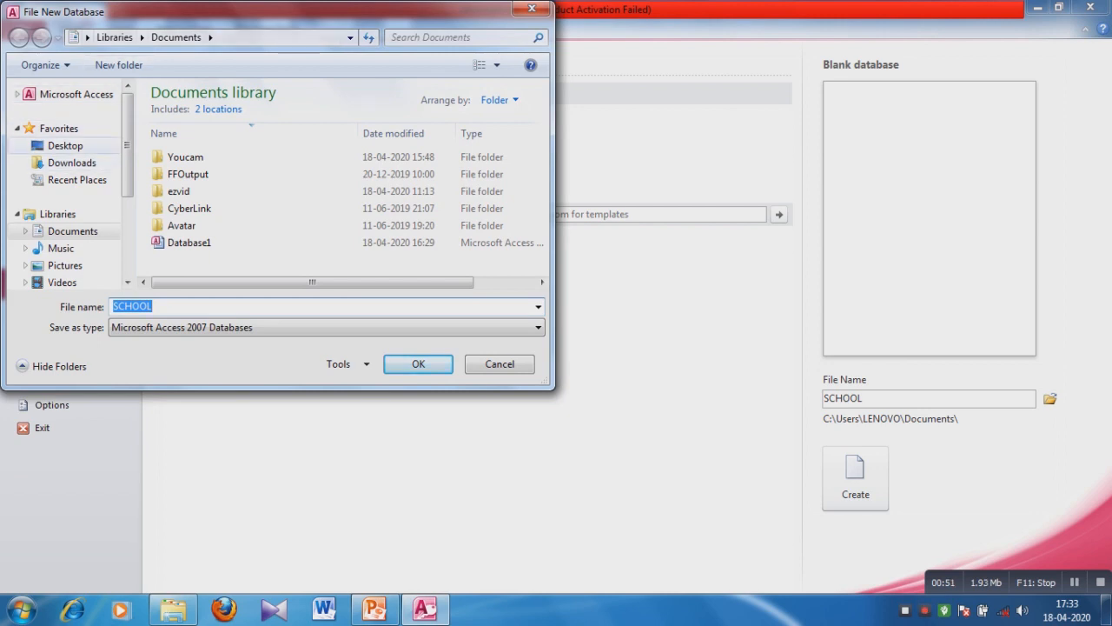
left_click(65, 146)
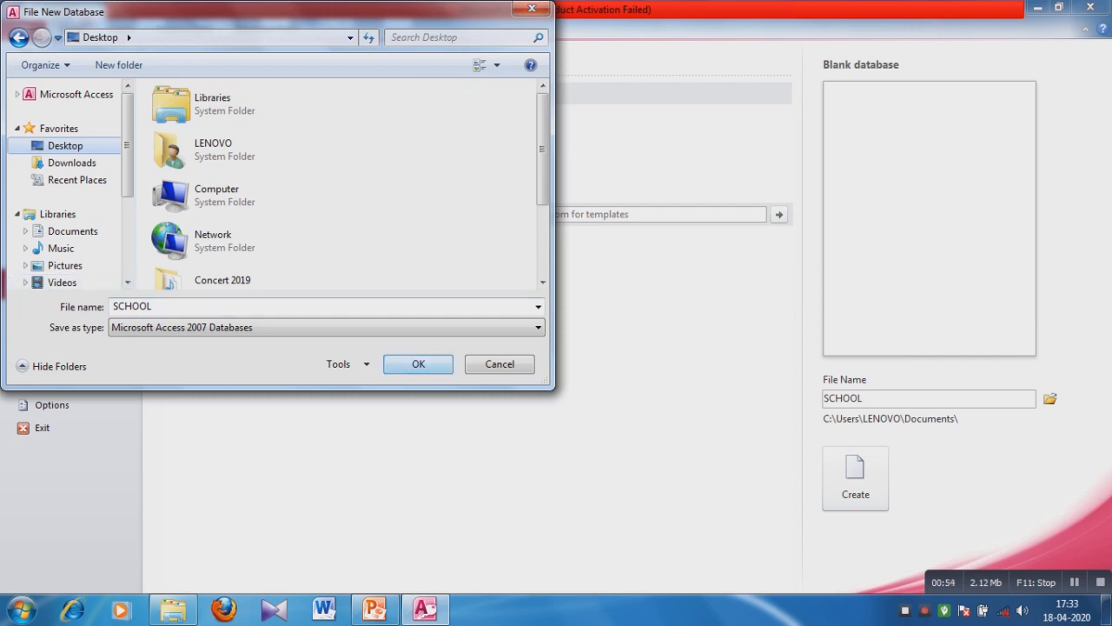
left_click(418, 363)
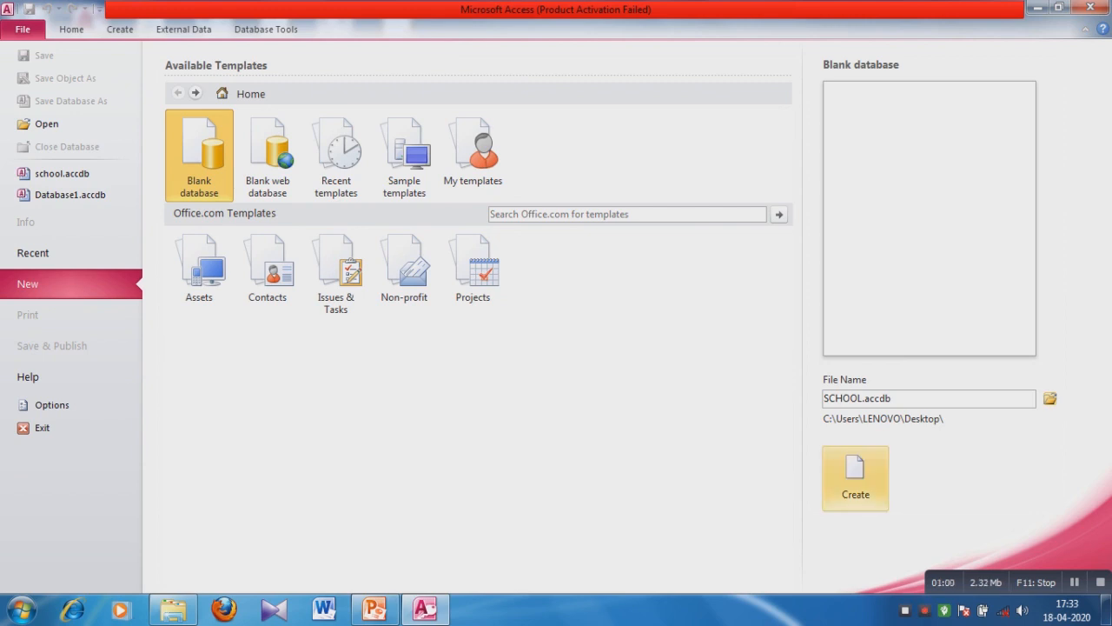
Create the blank SCHOOL.accdb database on the Desktop.
left_click(855, 478)
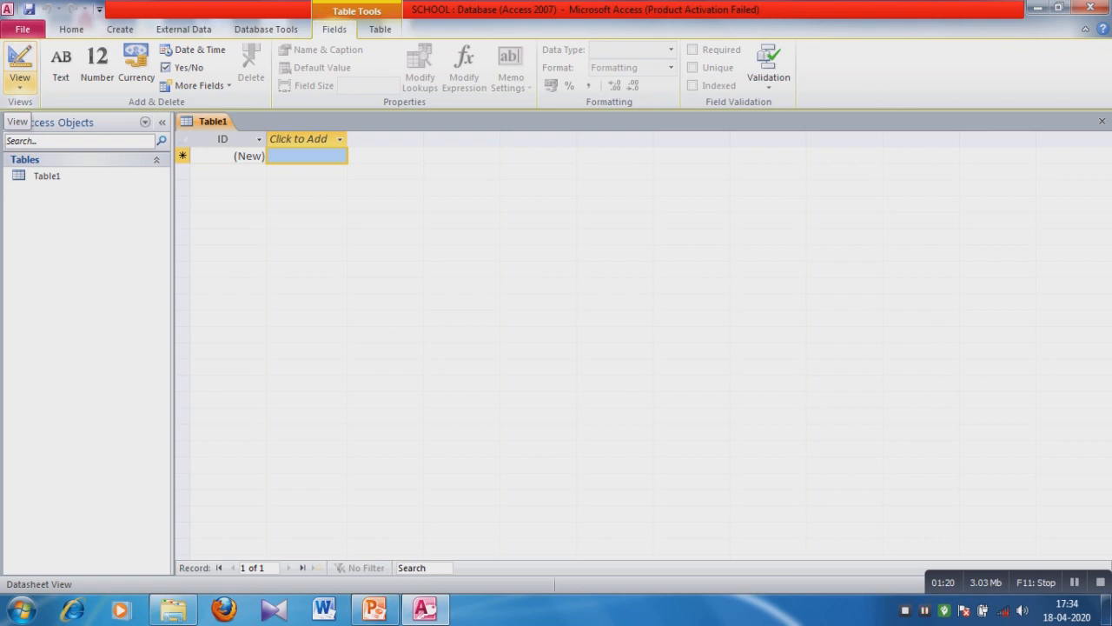
Switch Table1 to Design View, bringing up the table-name prompt.
left_click(19, 82)
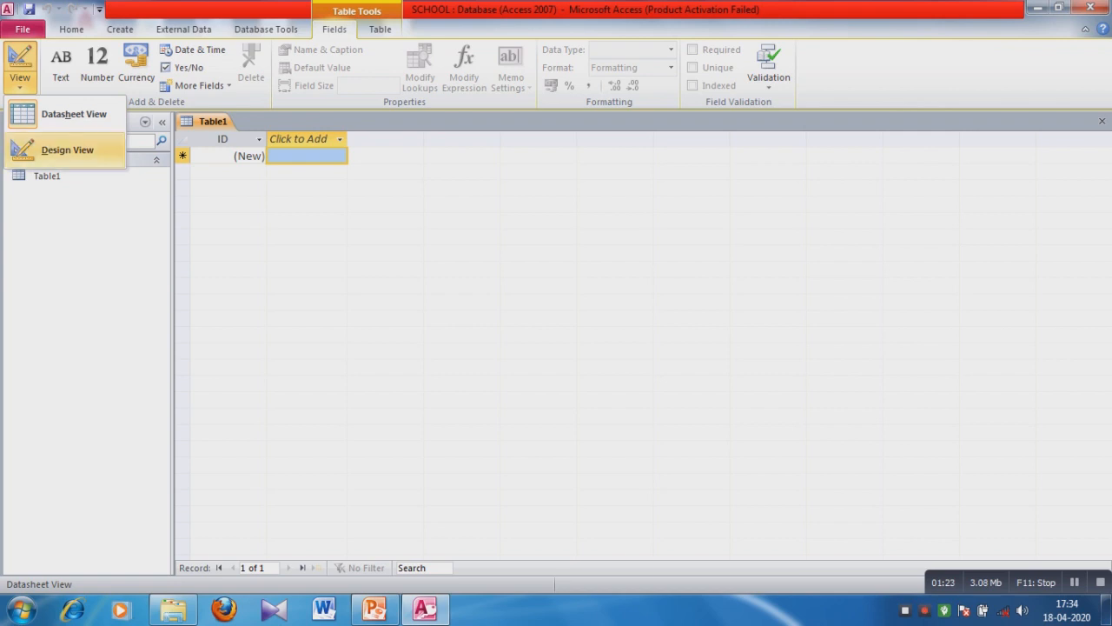
left_click(67, 150)
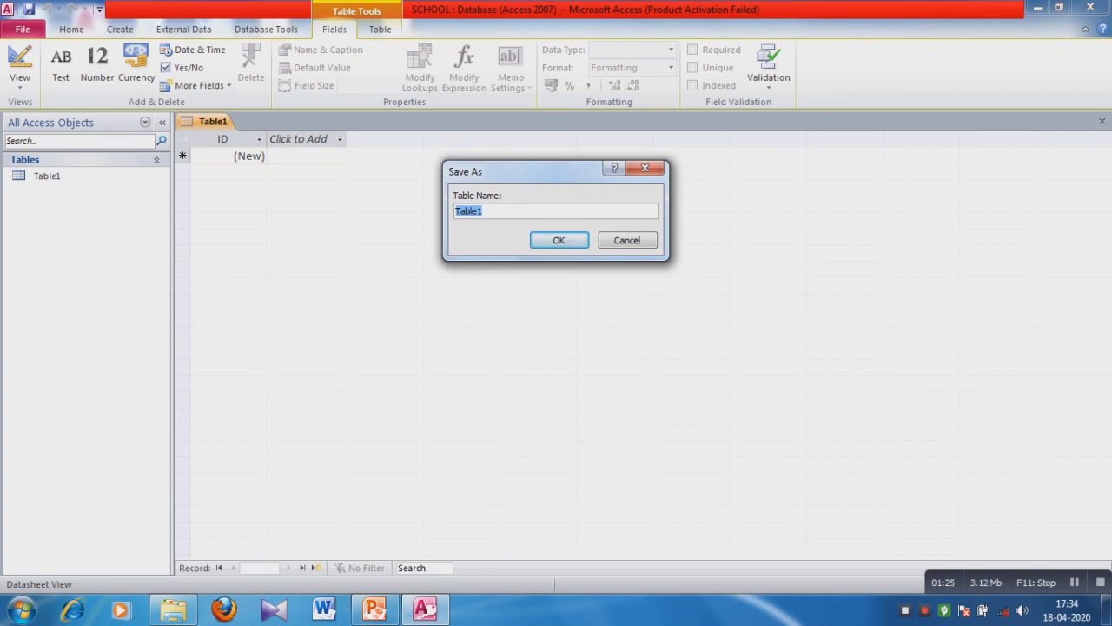
Name the table ADMISSION in the Save As prompt and confirm.
left_click(484, 211)
key("BackSpace")
key("BackSpace")
key("BackSpace")
key("BackSpace")
key("BackSpace")
key("BackSpace")
type("a")
key("BackSpace")
type("ADMISSIO")
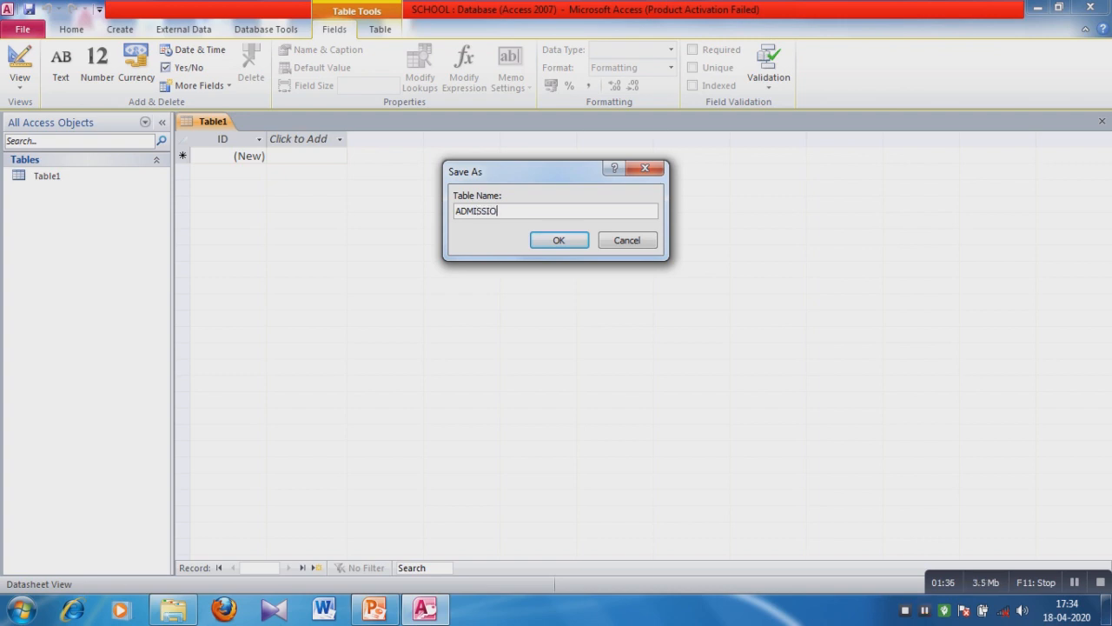
type("N")
key("Return")
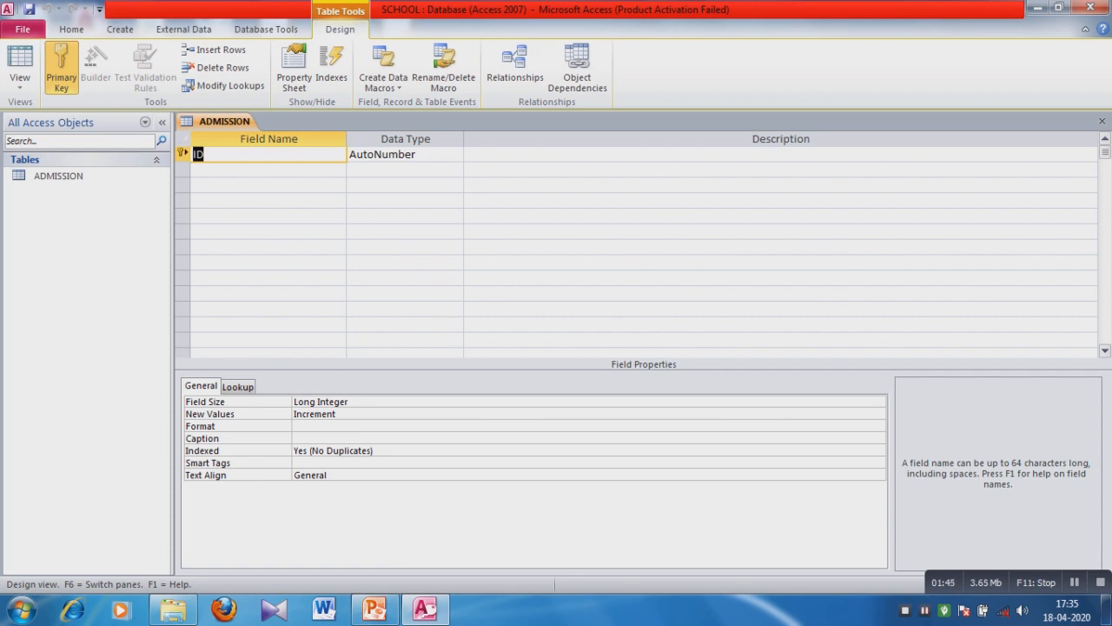
left_click(205, 155)
left_click(59, 177)
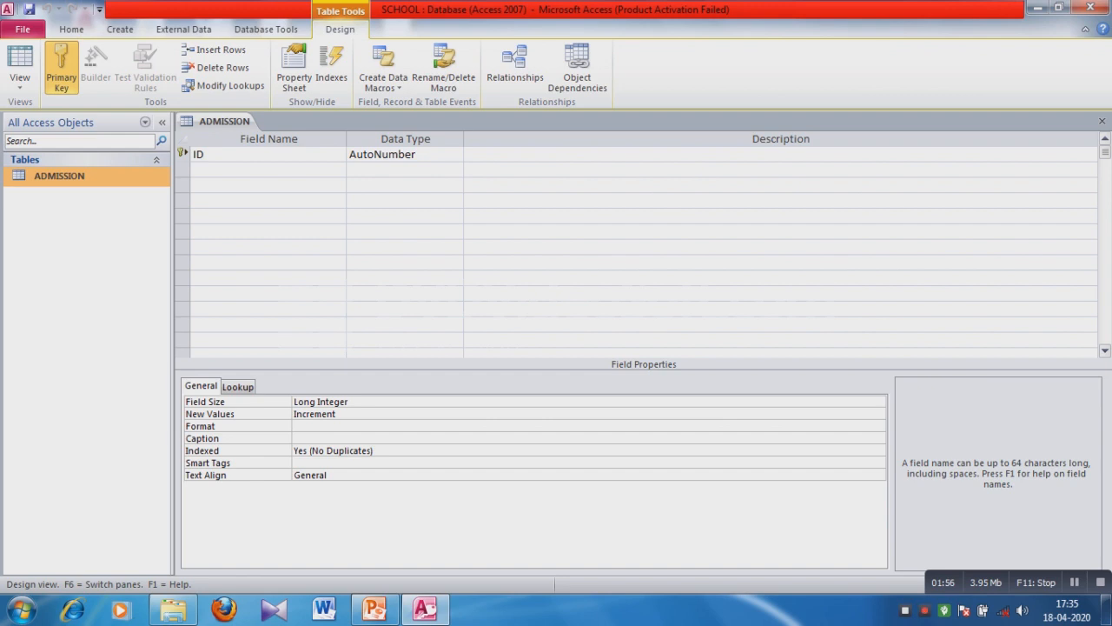
left_click(412, 155)
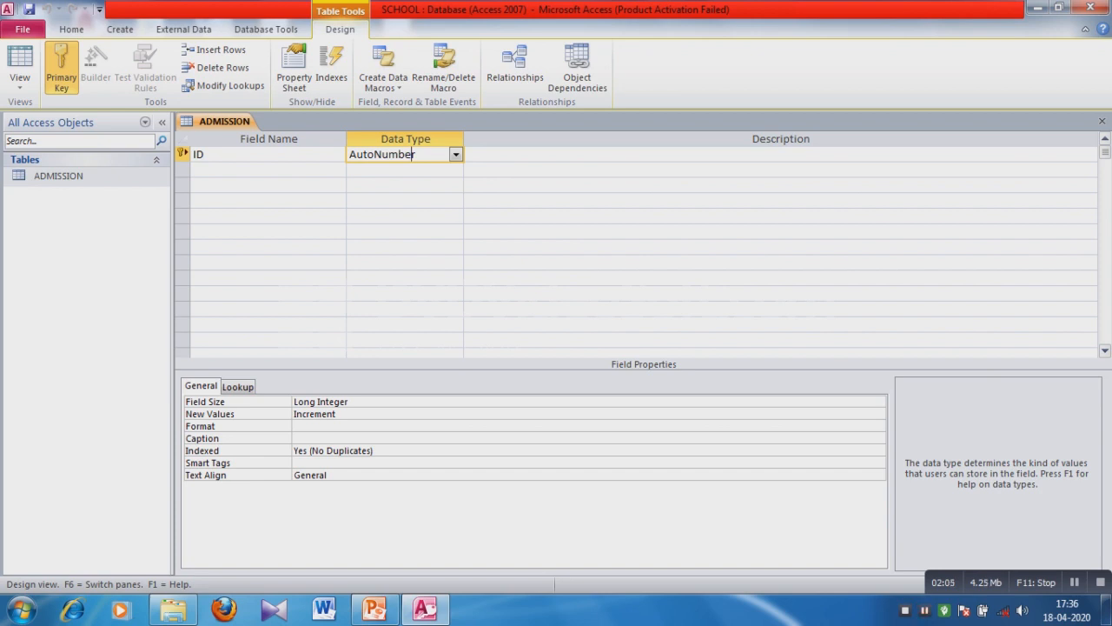
Browse ID's data types: Memo, Number, Date/Time, Currency, AutoNumber, Yes/No.
left_click(456, 155)
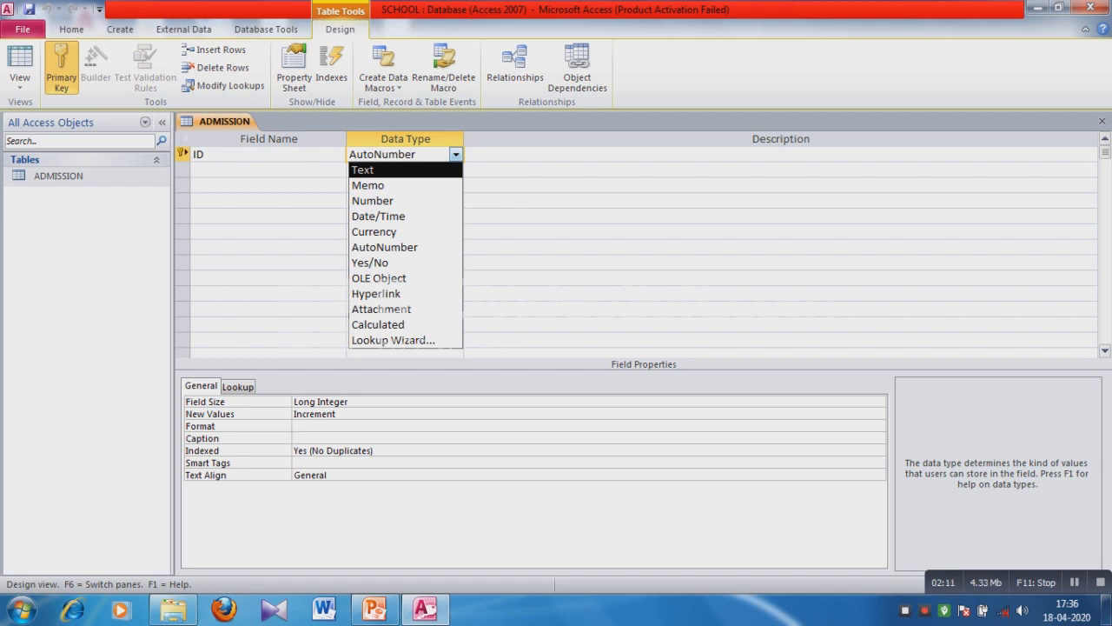
key("Down")
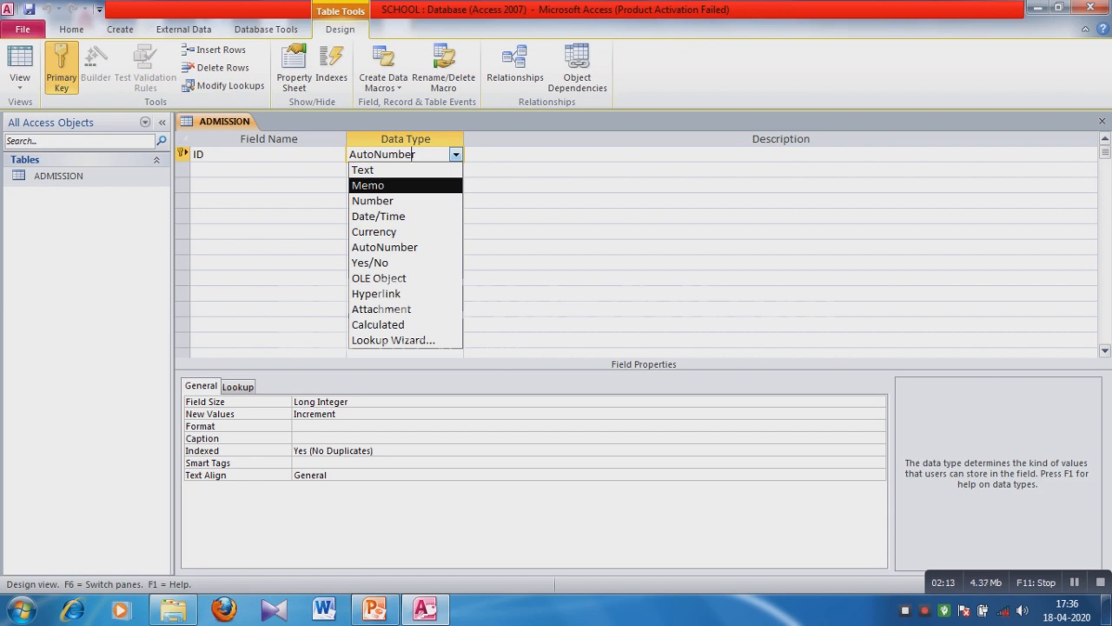
key("Down")
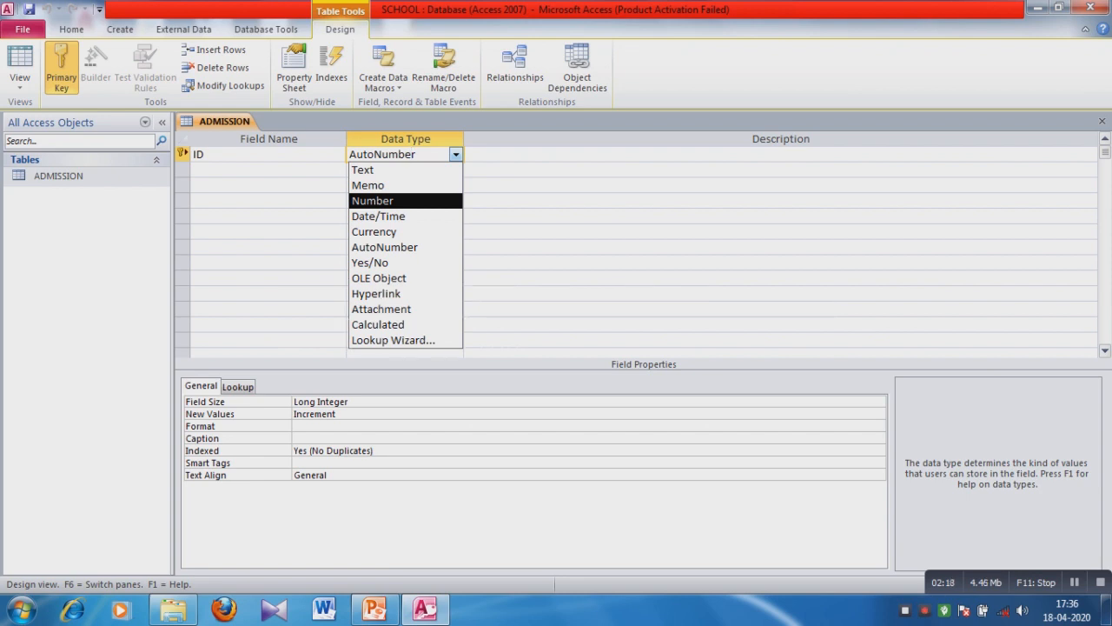
key("Down")
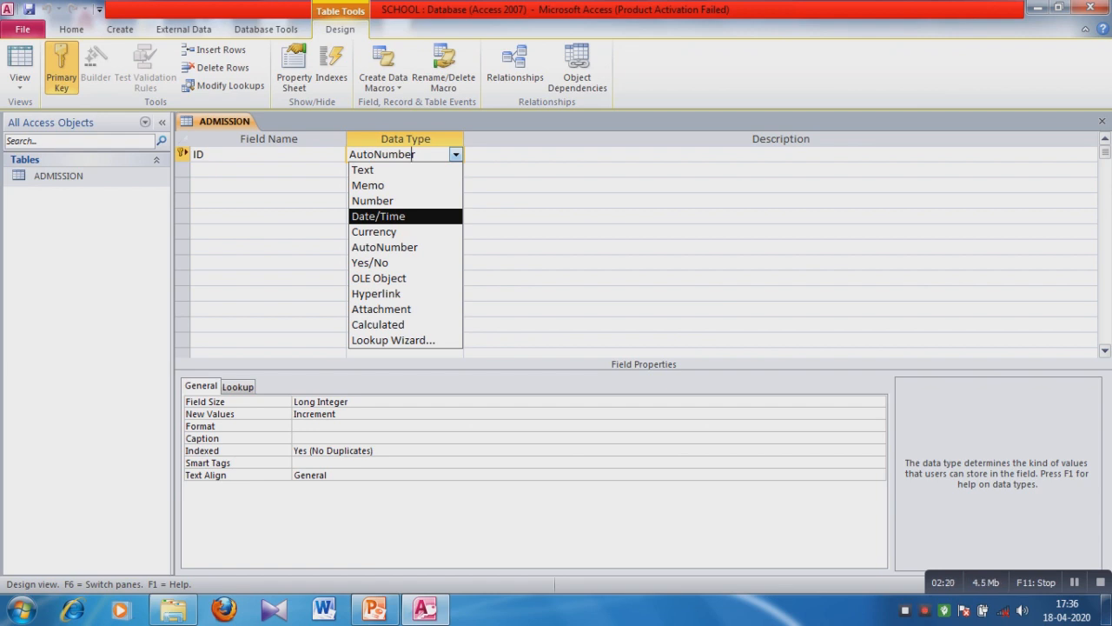
key("Down")
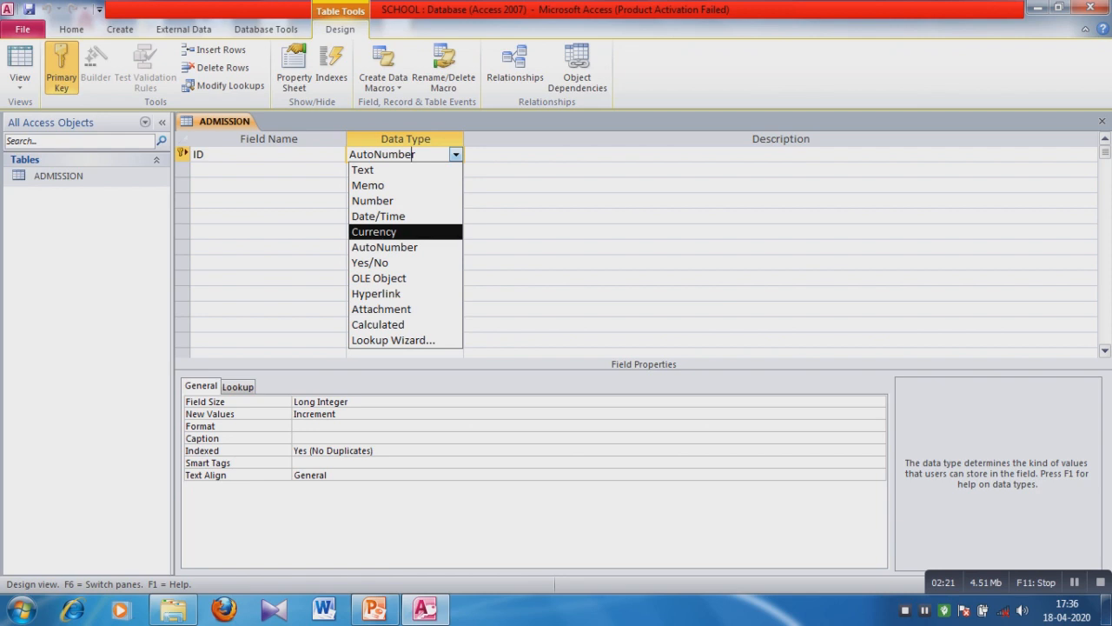
key("Down")
key("Down")
key("Up")
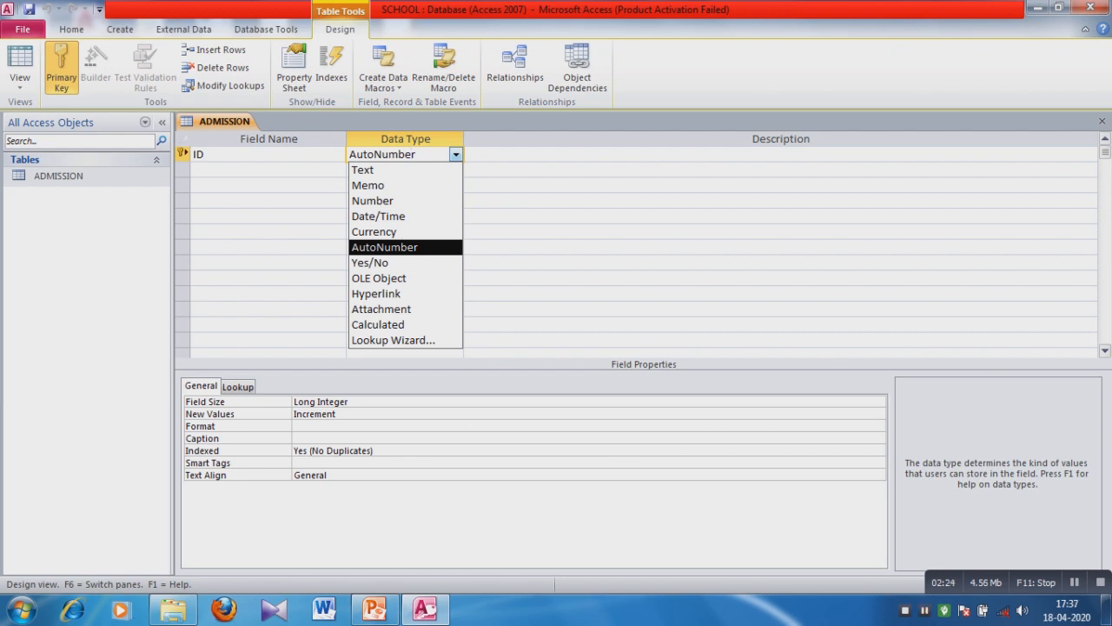
key("Down")
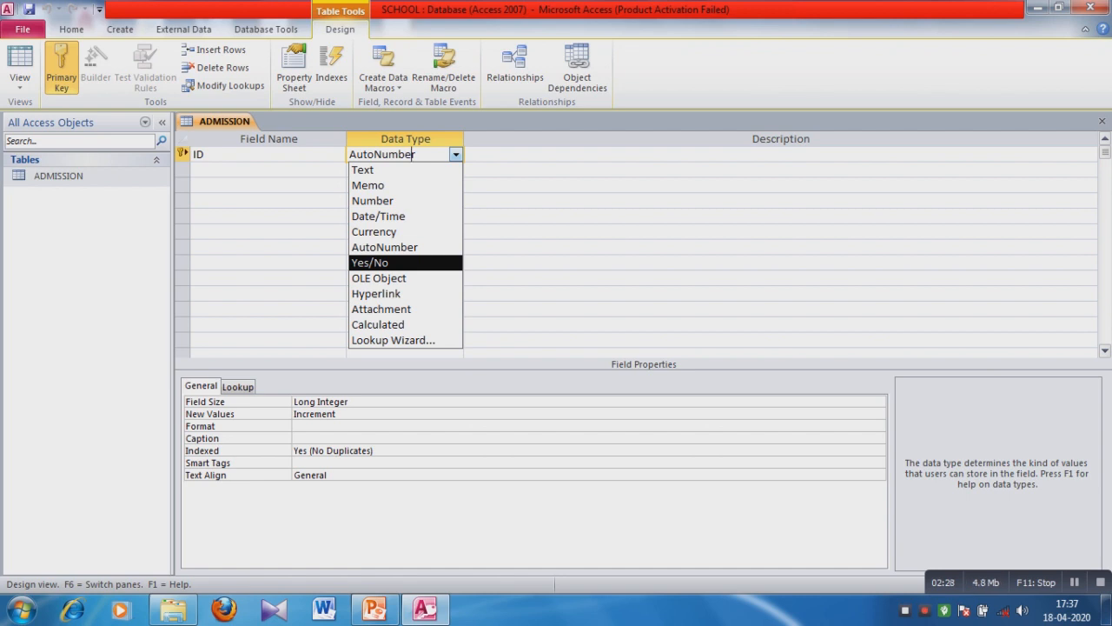
Browse OLE Object through Lookup Wizard, then leave ID as AutoNumber for row 2.
key("Down")
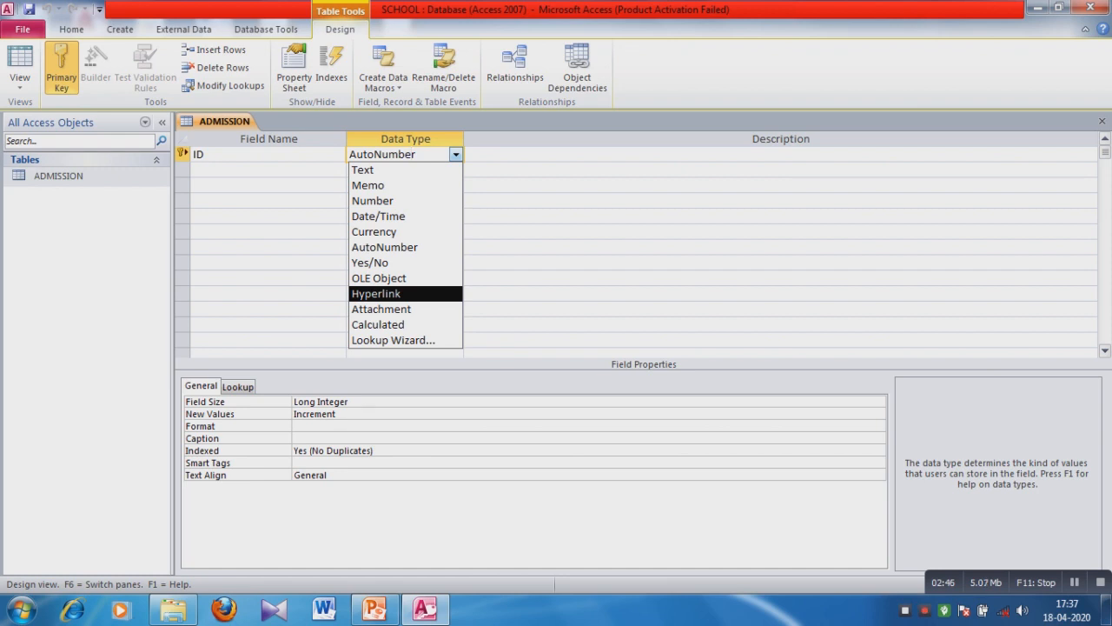
key("Down")
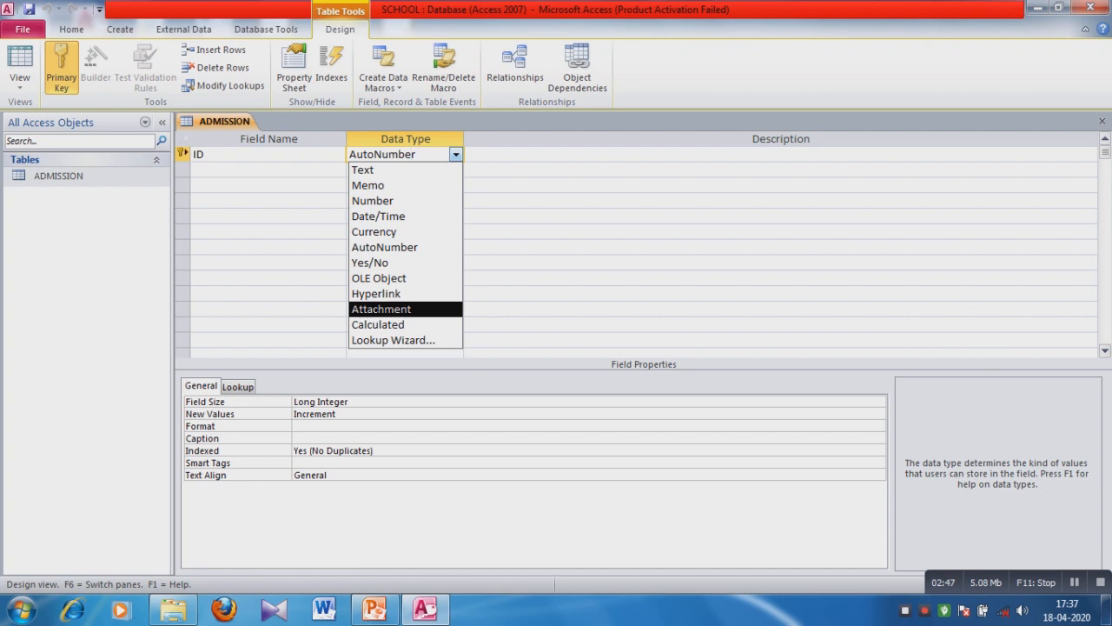
key("Down")
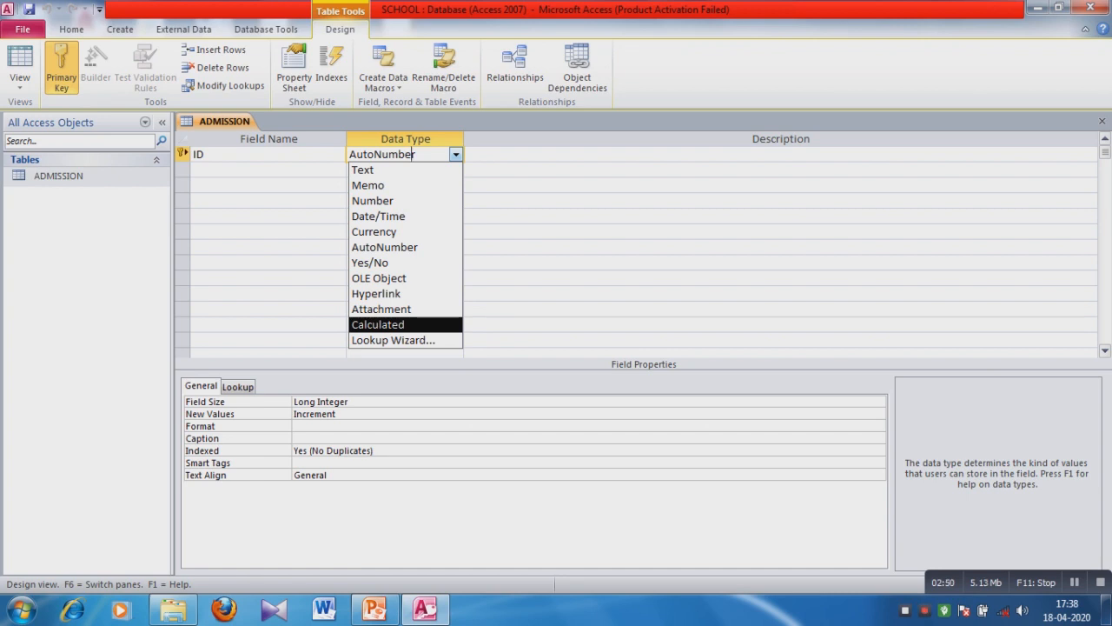
key("Down")
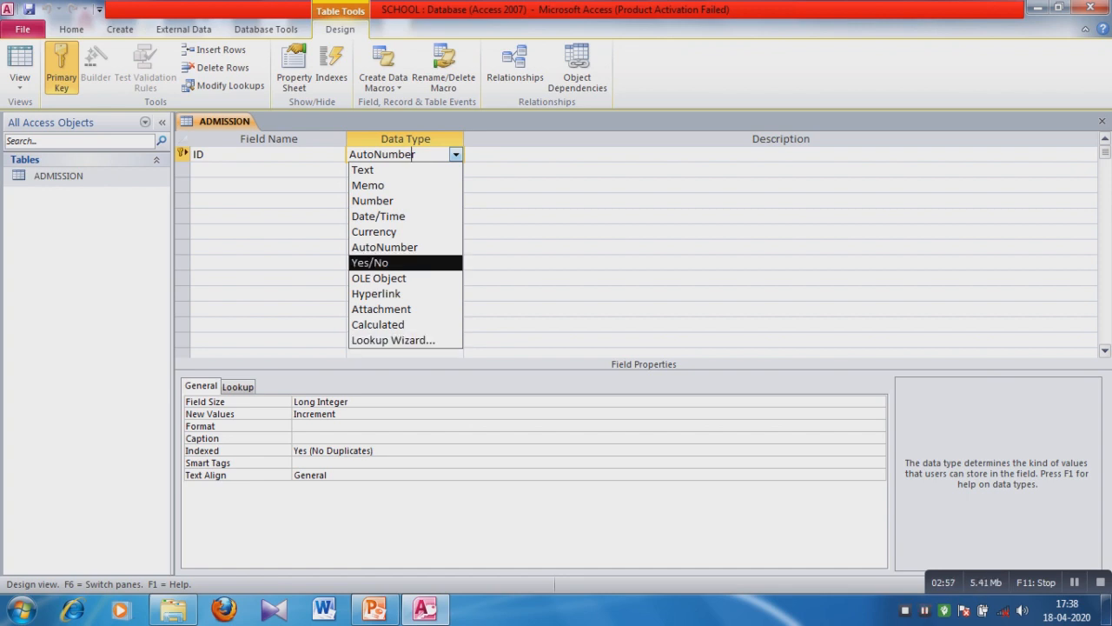
left_click(252, 170)
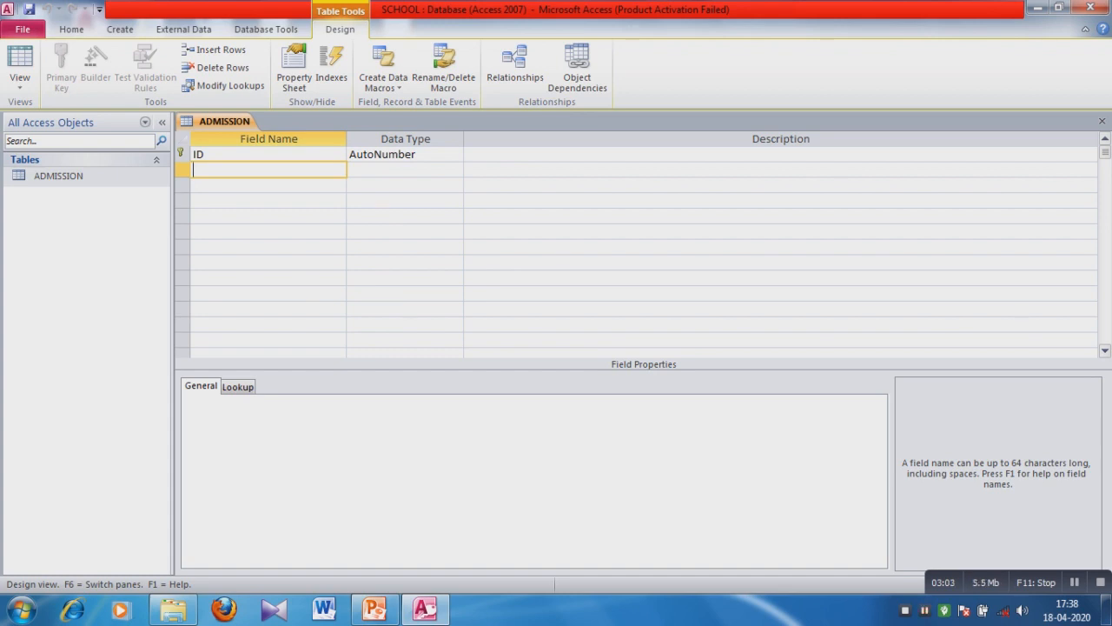
Add a NAME field with Text data type, accepting the reserved-word warning.
type("NAME")
key("Tab")
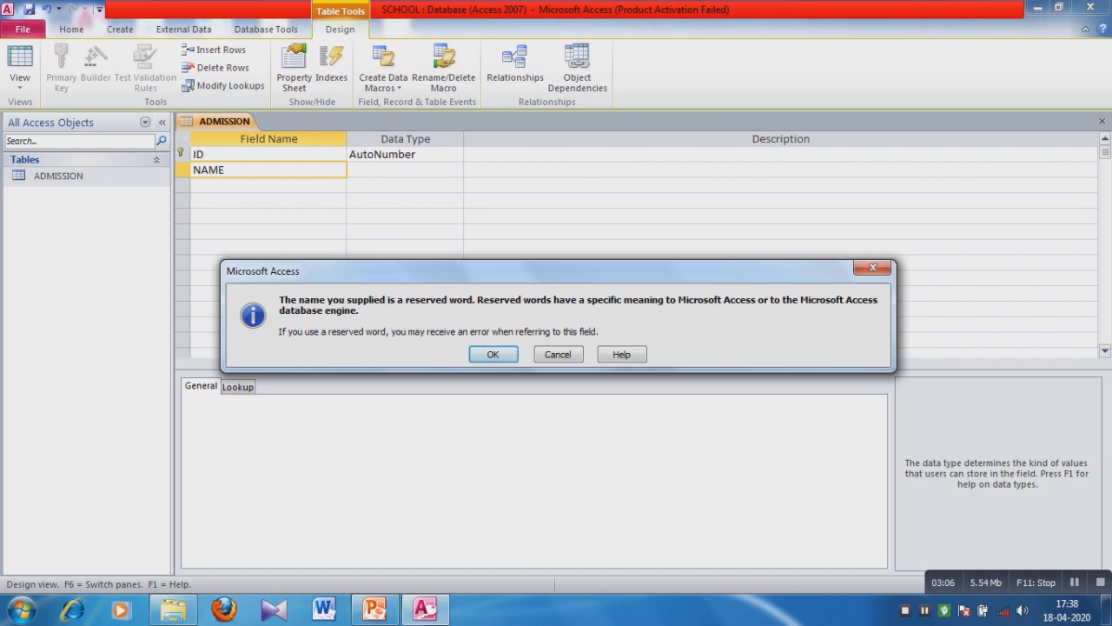
key("Return")
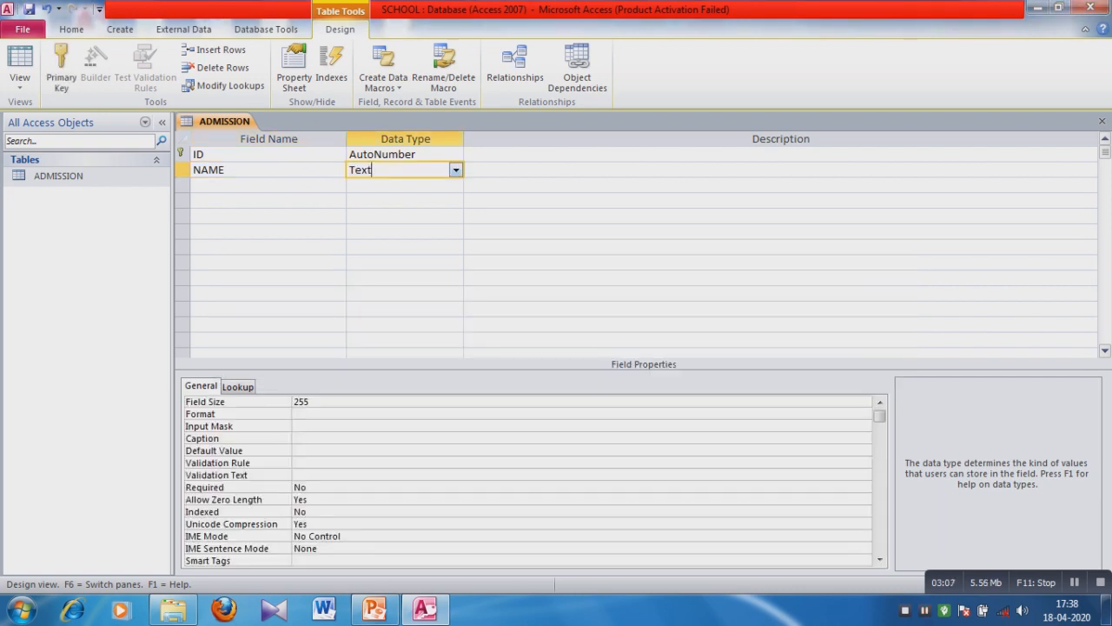
key("alt+Down")
key("Down")
key("Up")
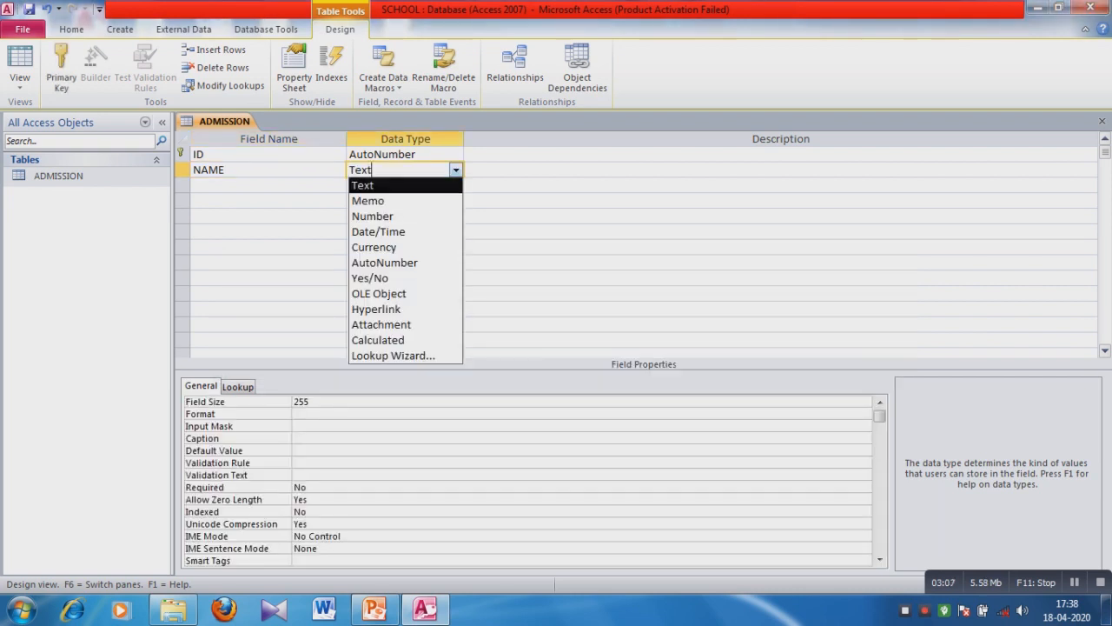
key("Return")
key("Return")
key("Return")
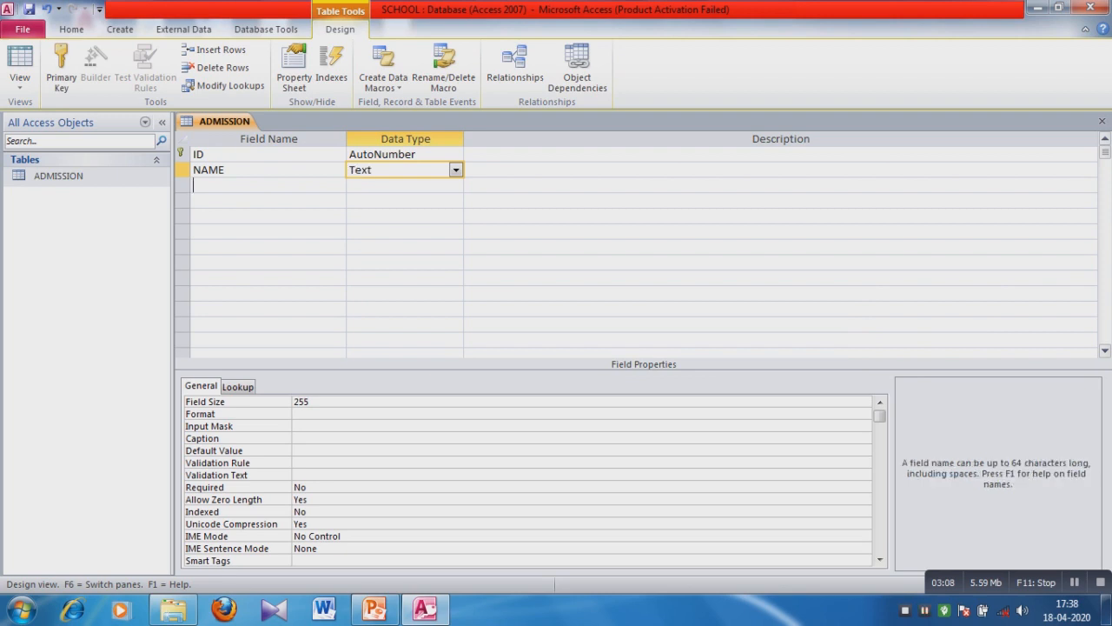
Add a CLASS field with the Number data type.
type("CLASS")
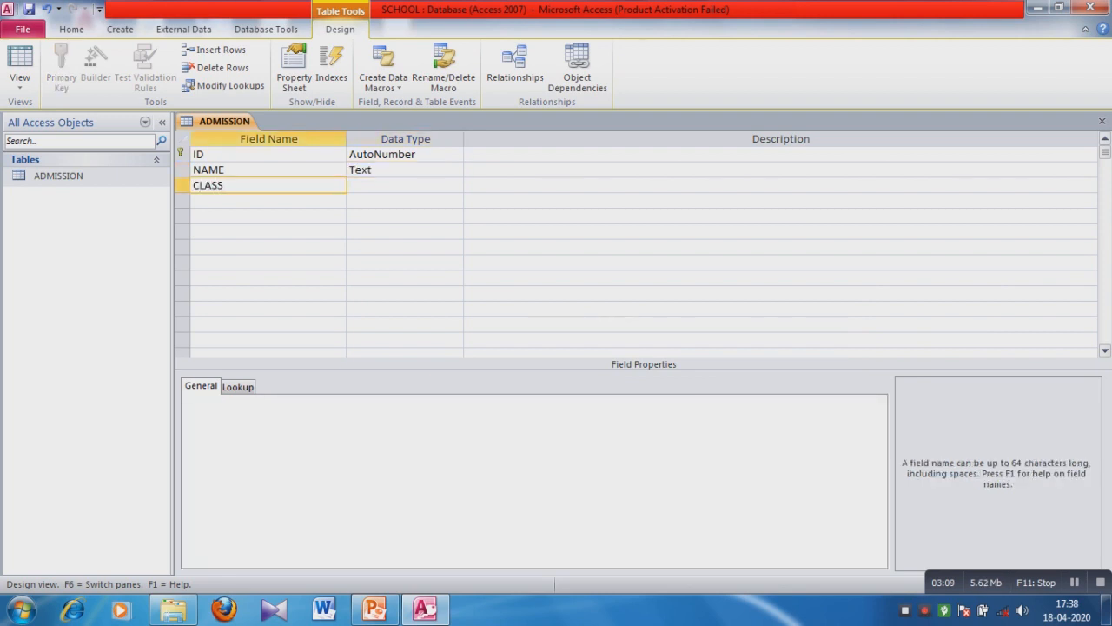
key("Return")
key("alt+Down")
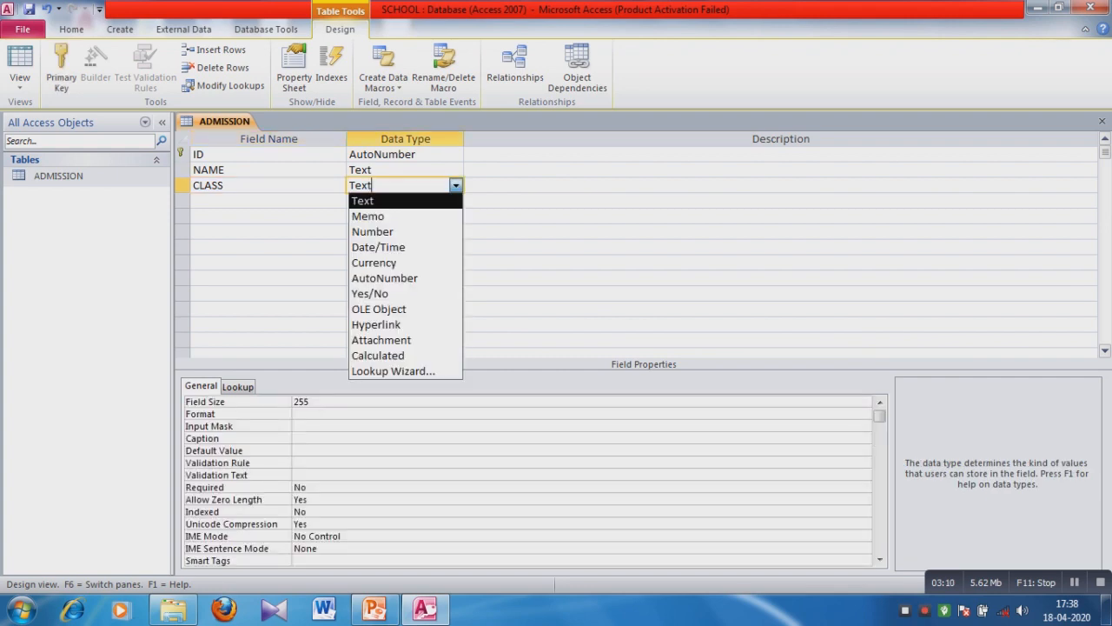
key("Down")
key("Down")
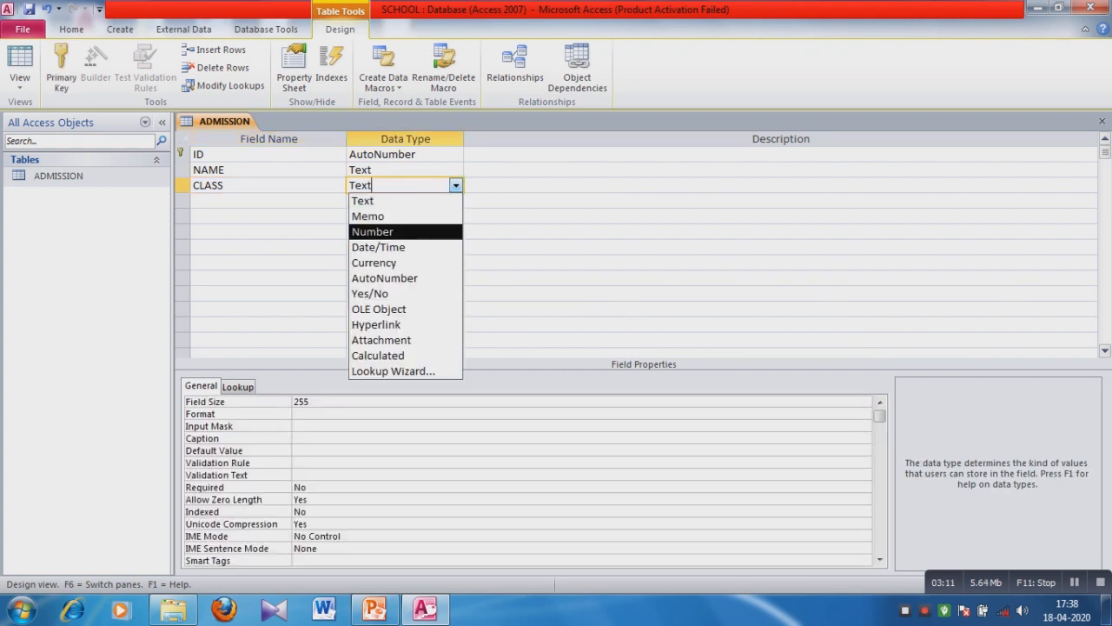
key("Up")
key("Up")
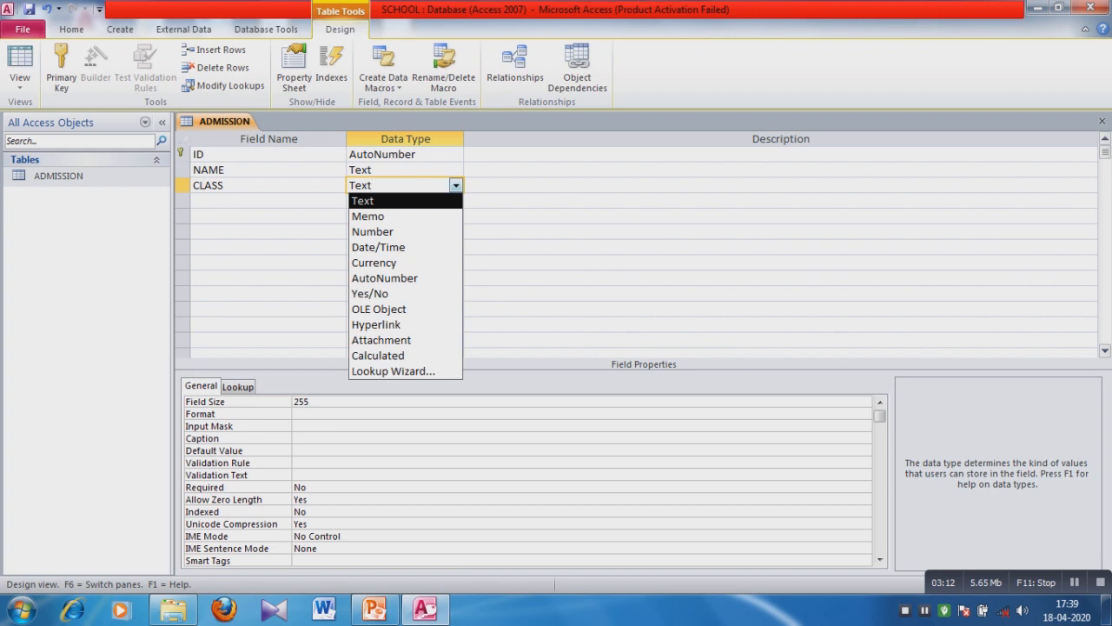
key("Down")
key("Down")
left_click(373, 232)
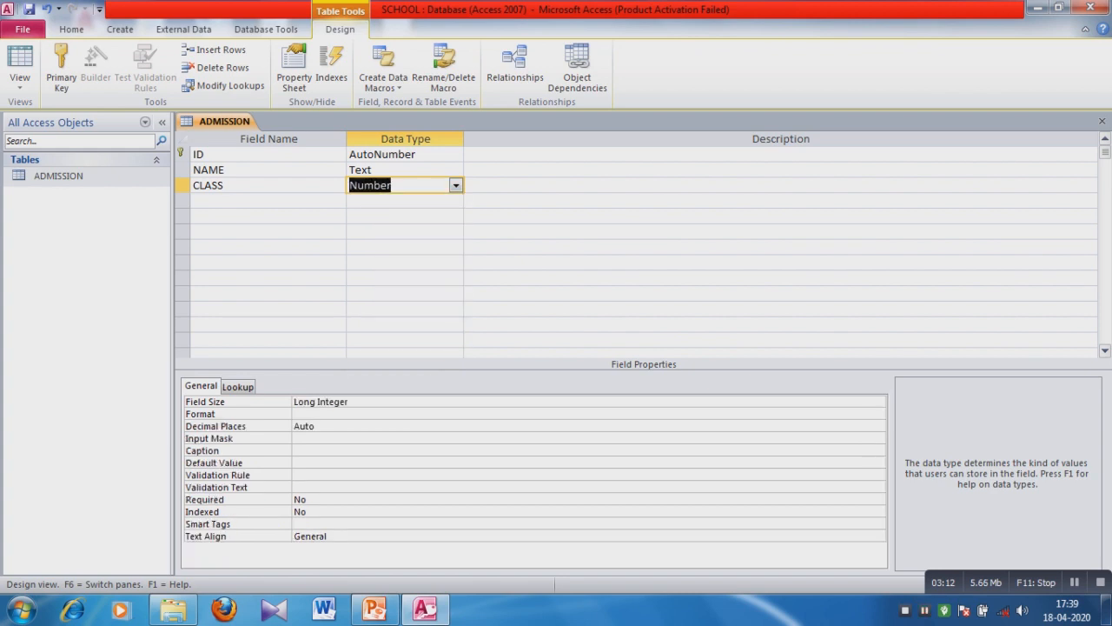
Add a ROLL field with the Number data type.
left_click(268, 201)
type("r")
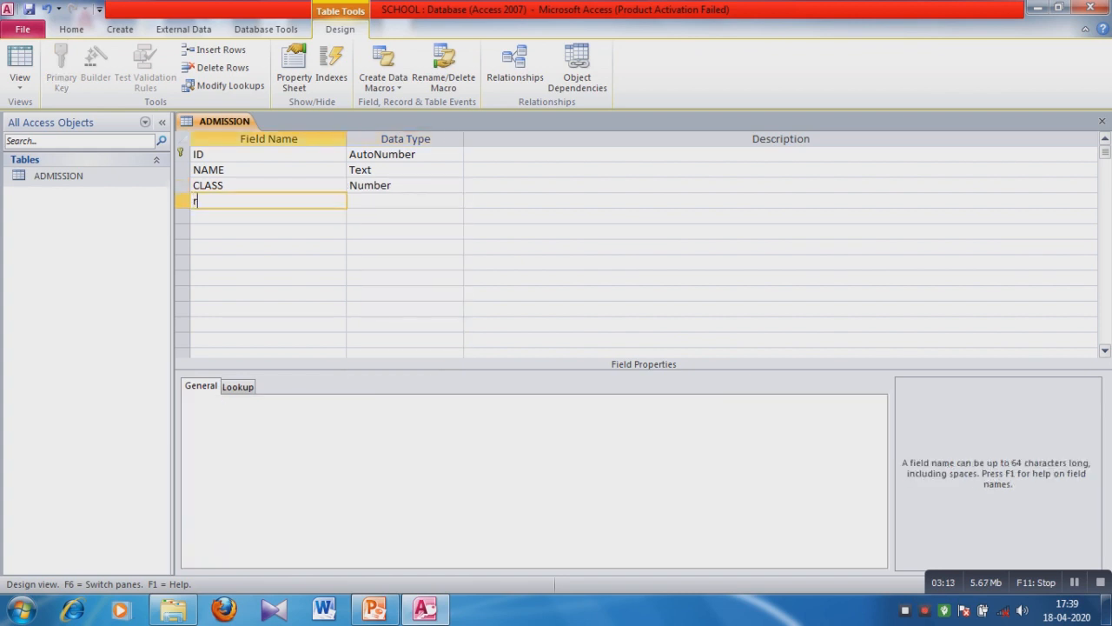
key("BackSpace")
type("ROLL")
key("Tab")
key("alt+Down")
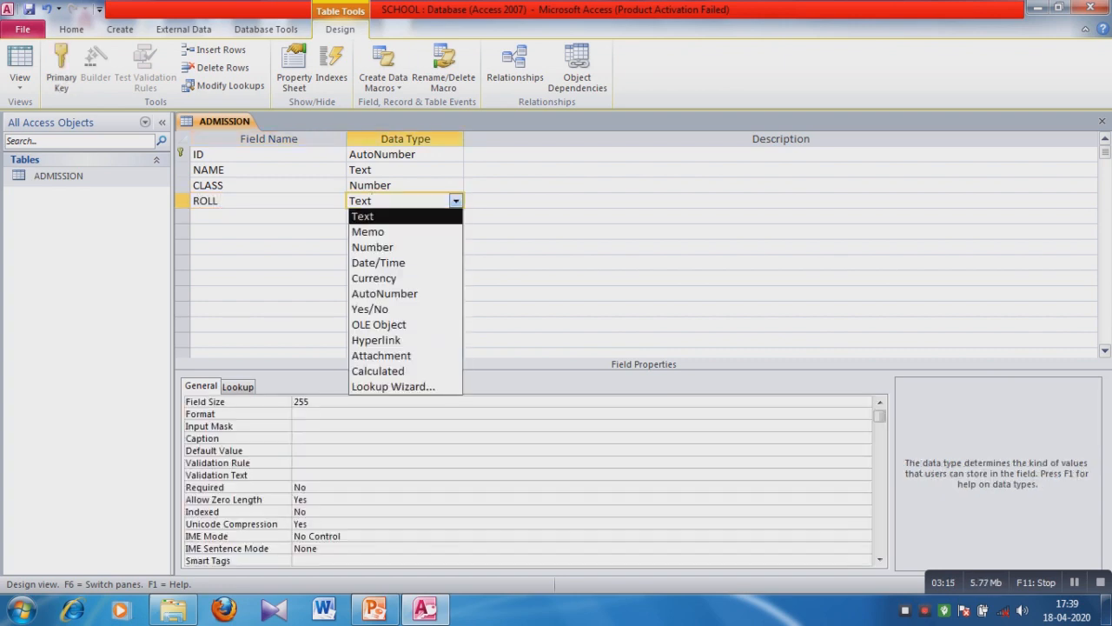
key("Down")
key("Down")
key("Return")
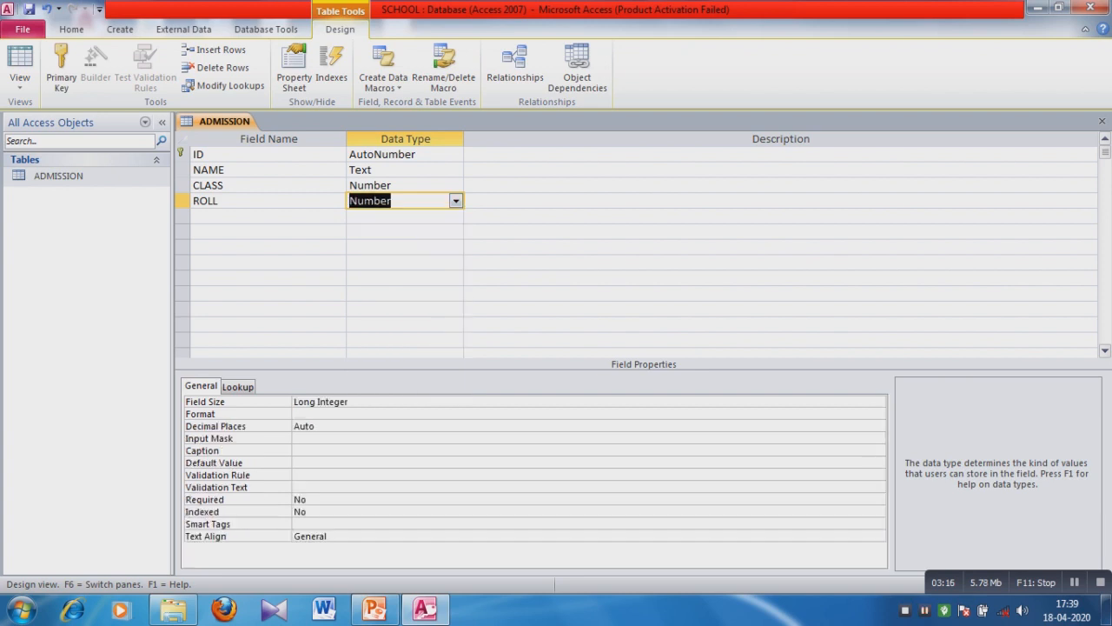
Add an ADRESS field kept as Text, then enter the field name MOB.
key("Tab")
key("Tab")
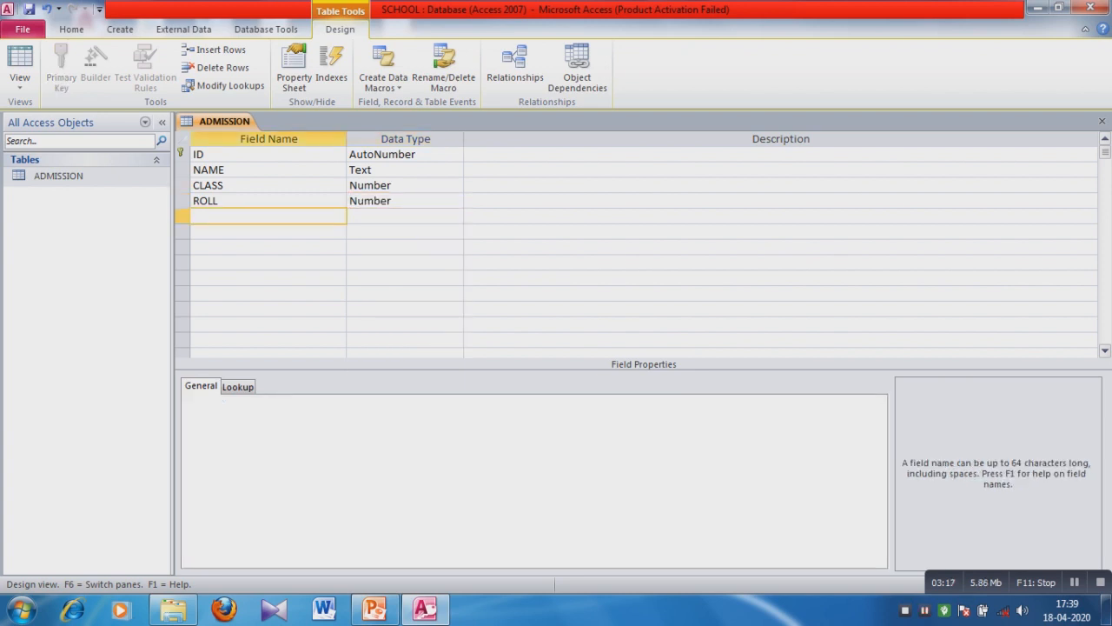
type("ADRESS")
key("Tab")
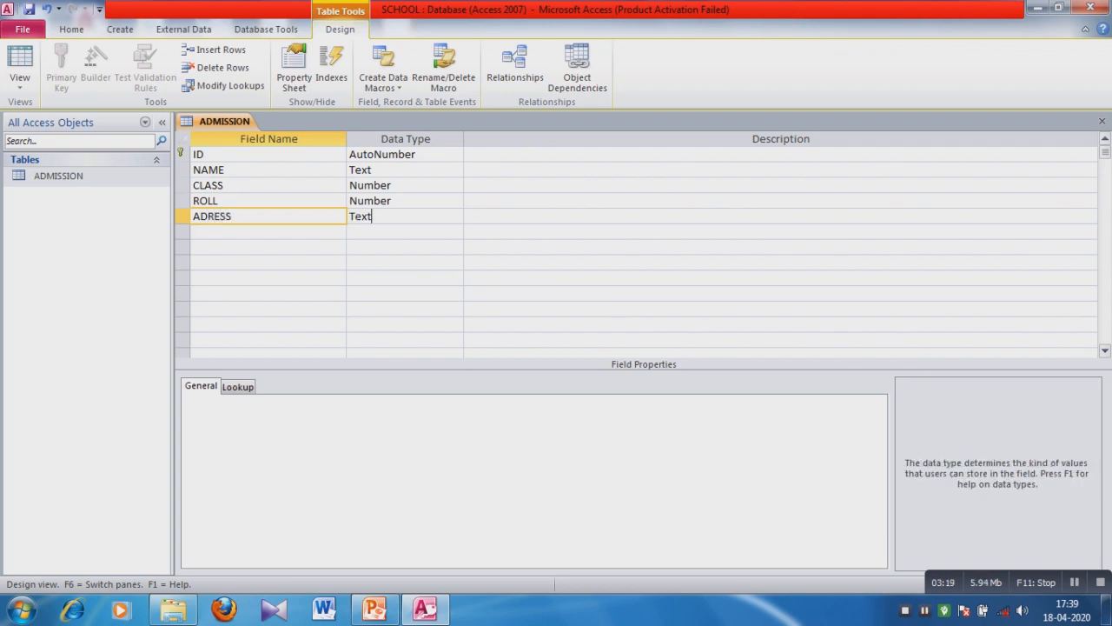
left_click(261, 232)
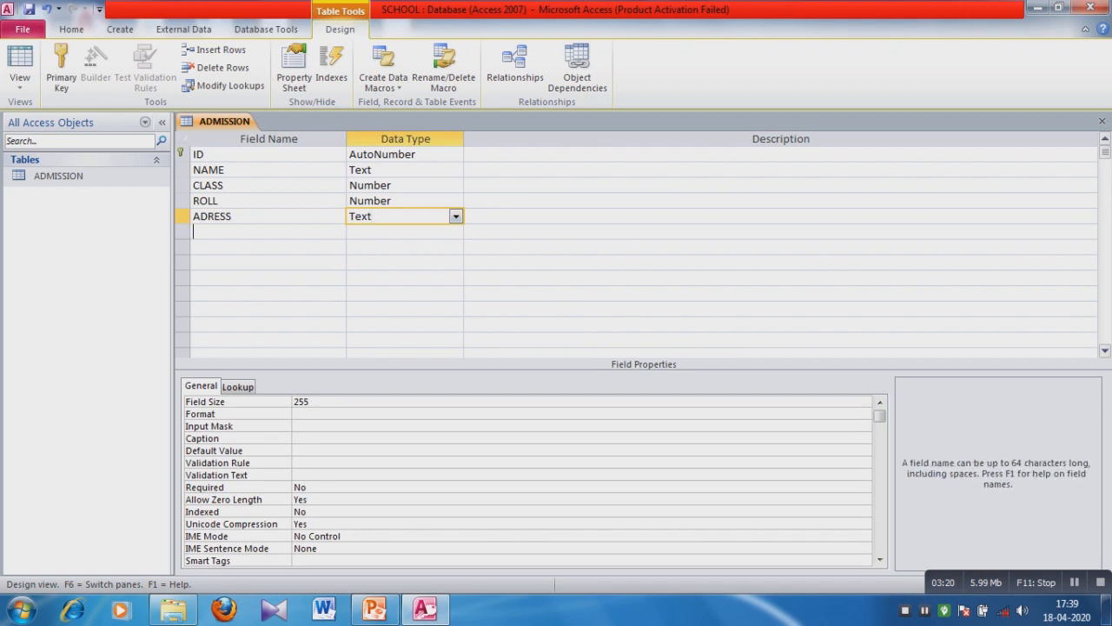
type("MOB")
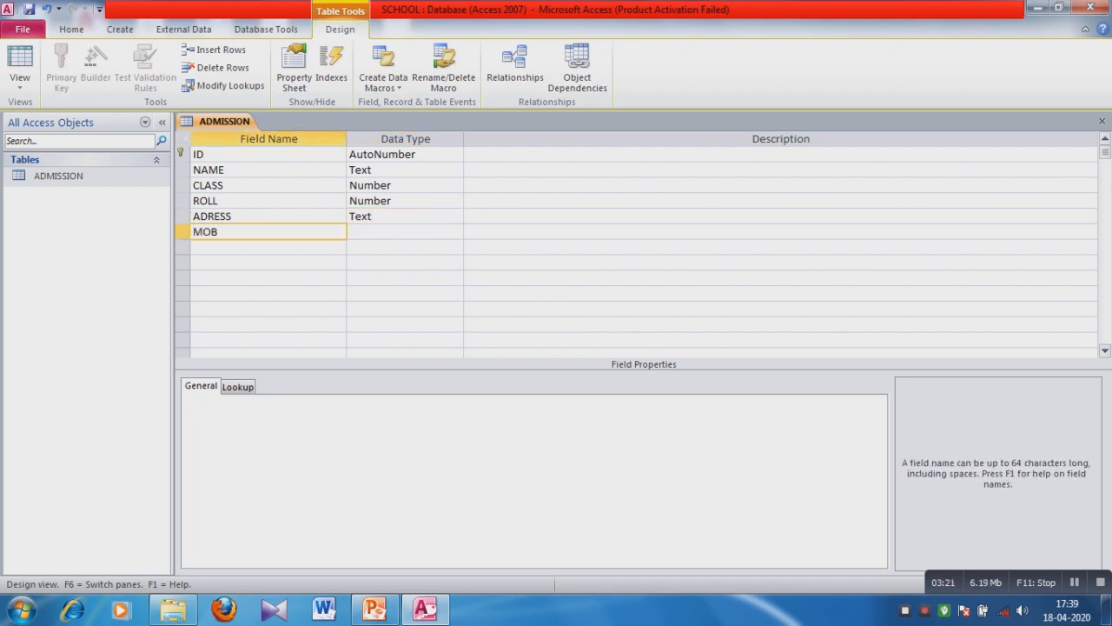
Set MOB's data type to Text after checking the dropdown options.
left_click(369, 232)
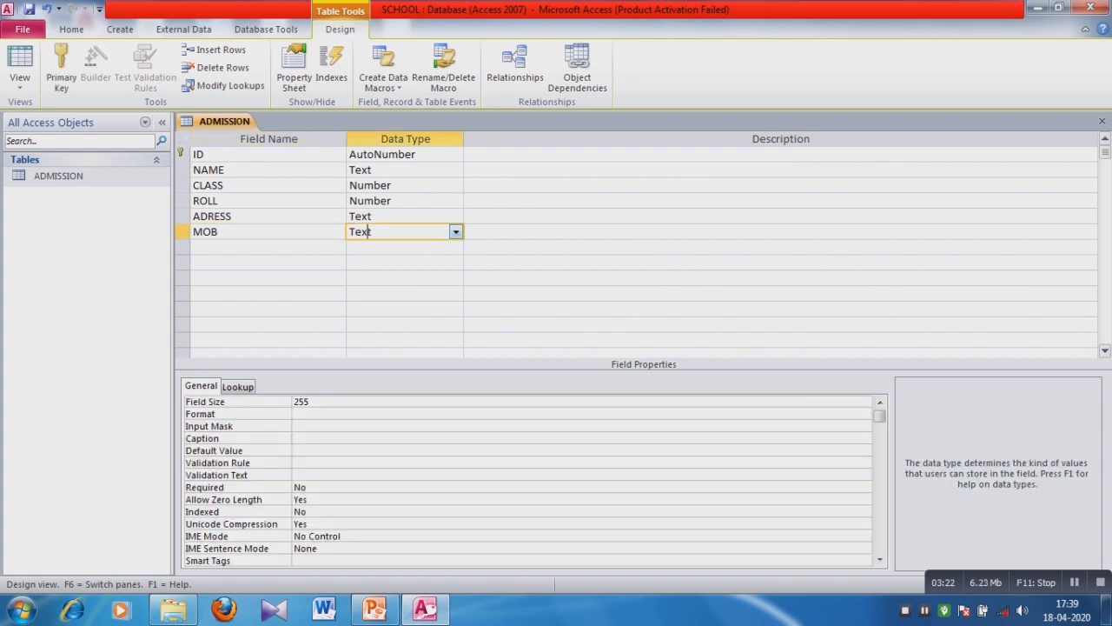
left_click(457, 232)
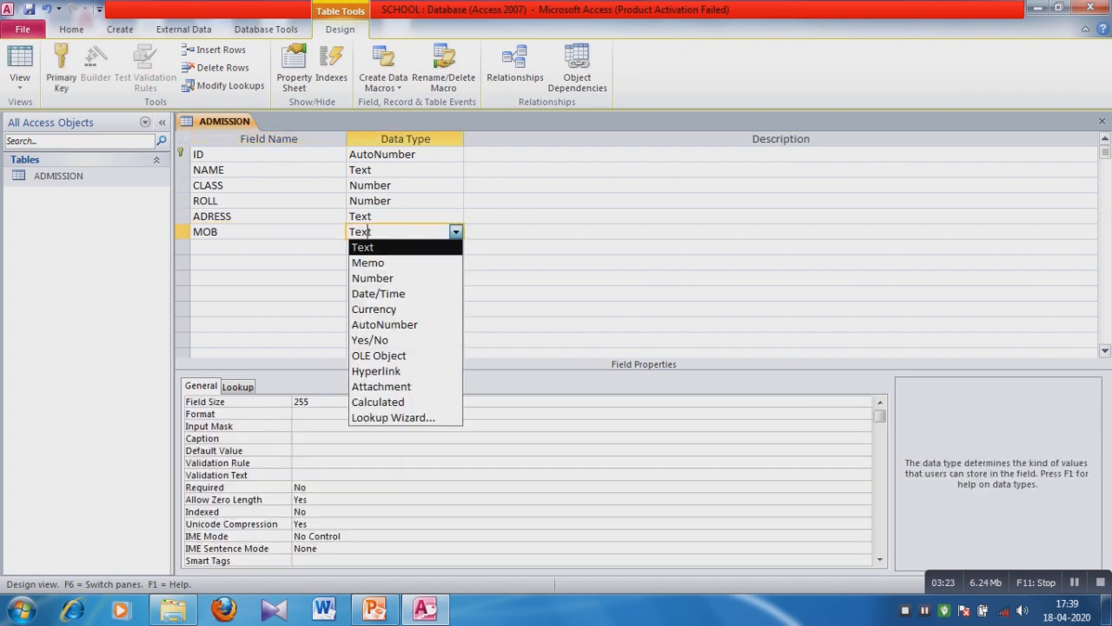
key("Down")
key("Down")
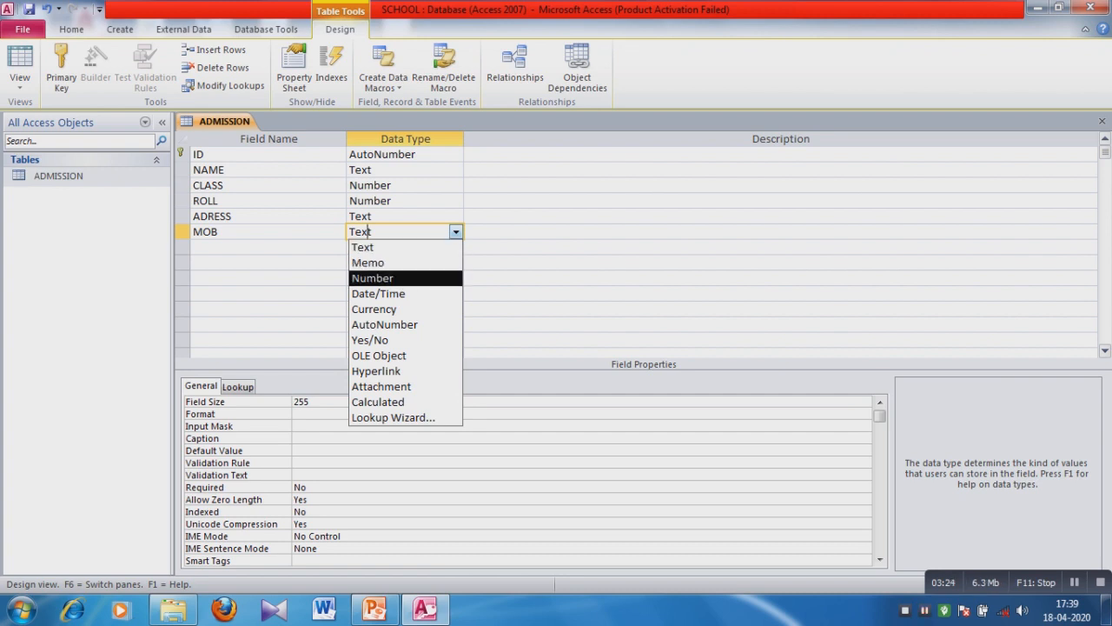
key("Up")
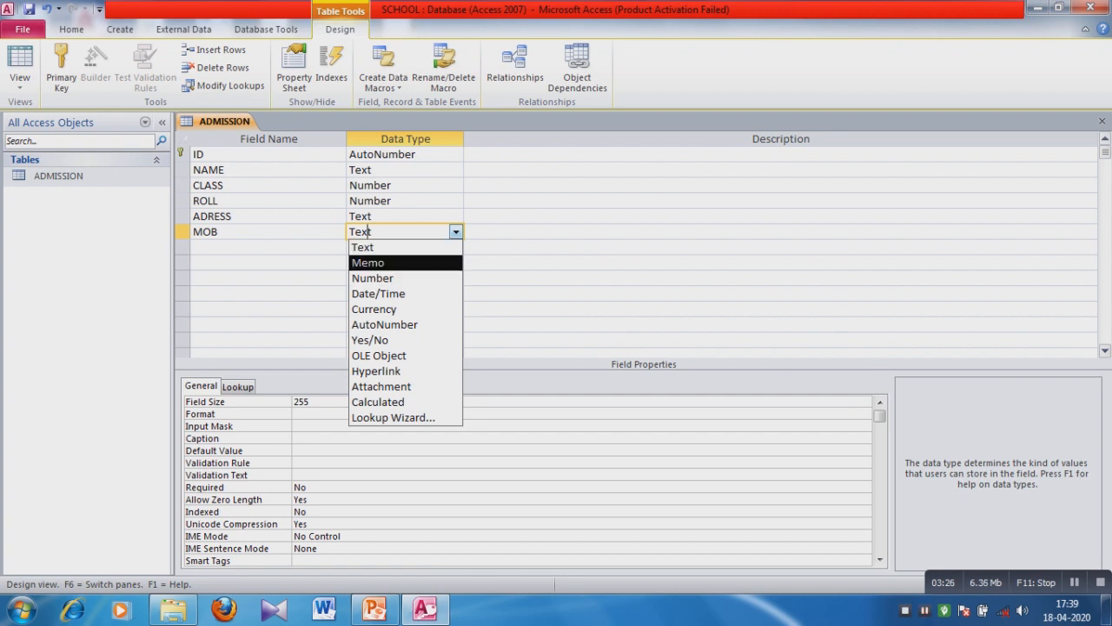
key("Up")
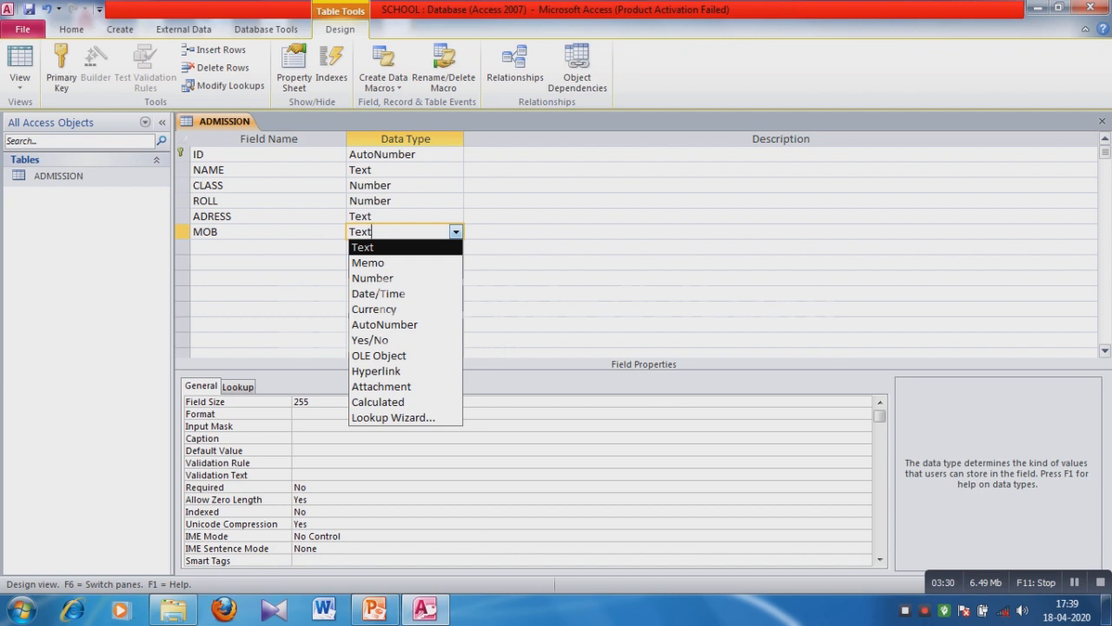
left_click(221, 232)
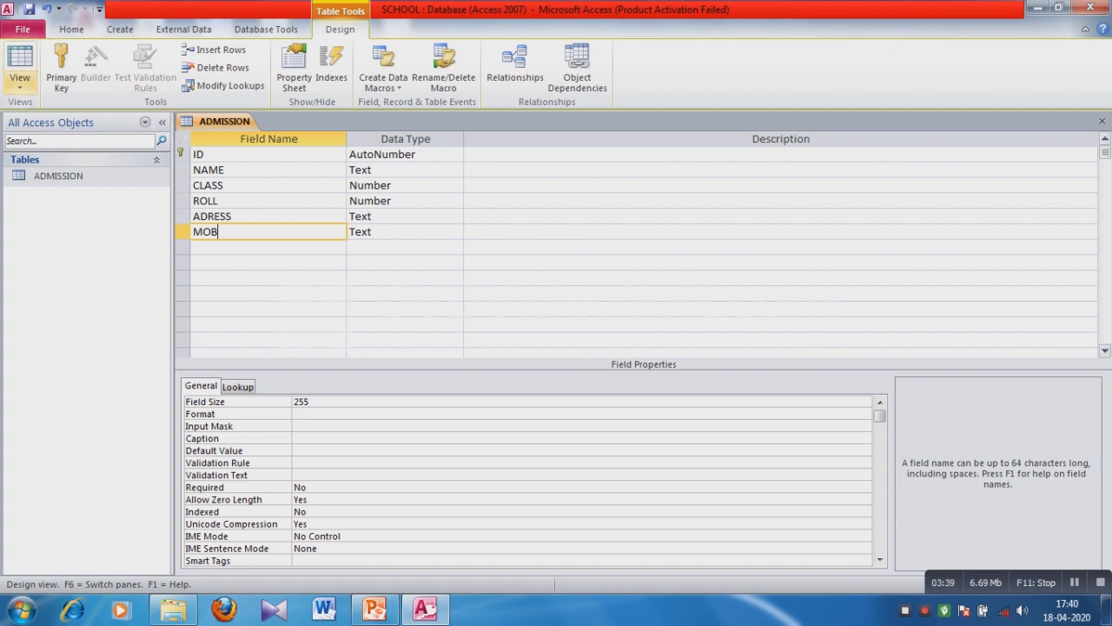
Switch ADMISSION to Datasheet View, saving the table design when prompted.
left_click(20, 82)
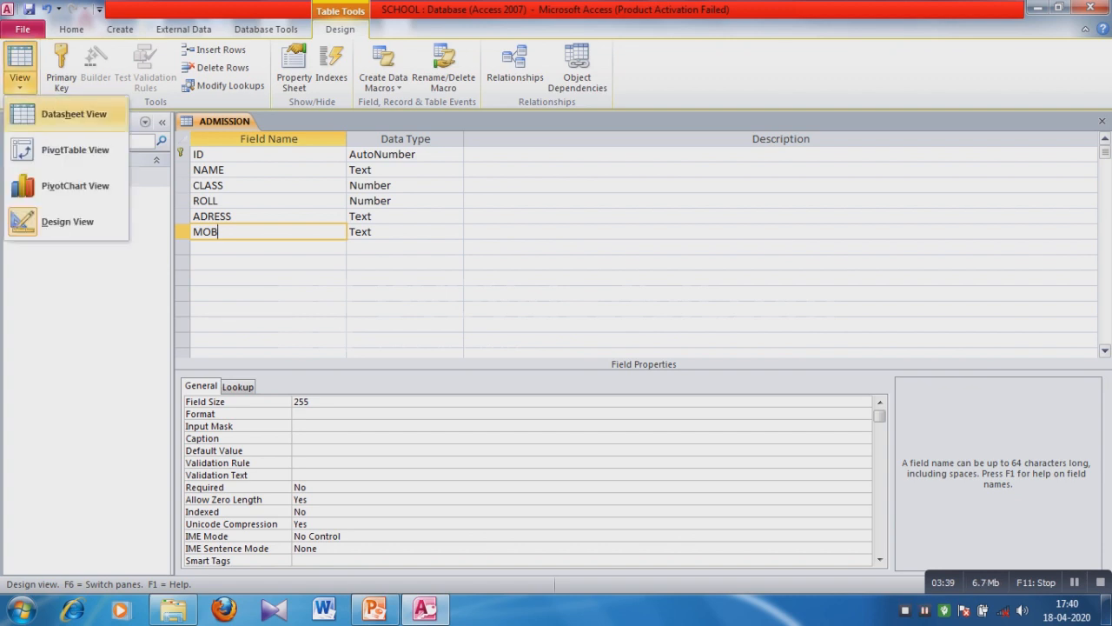
left_click(74, 114)
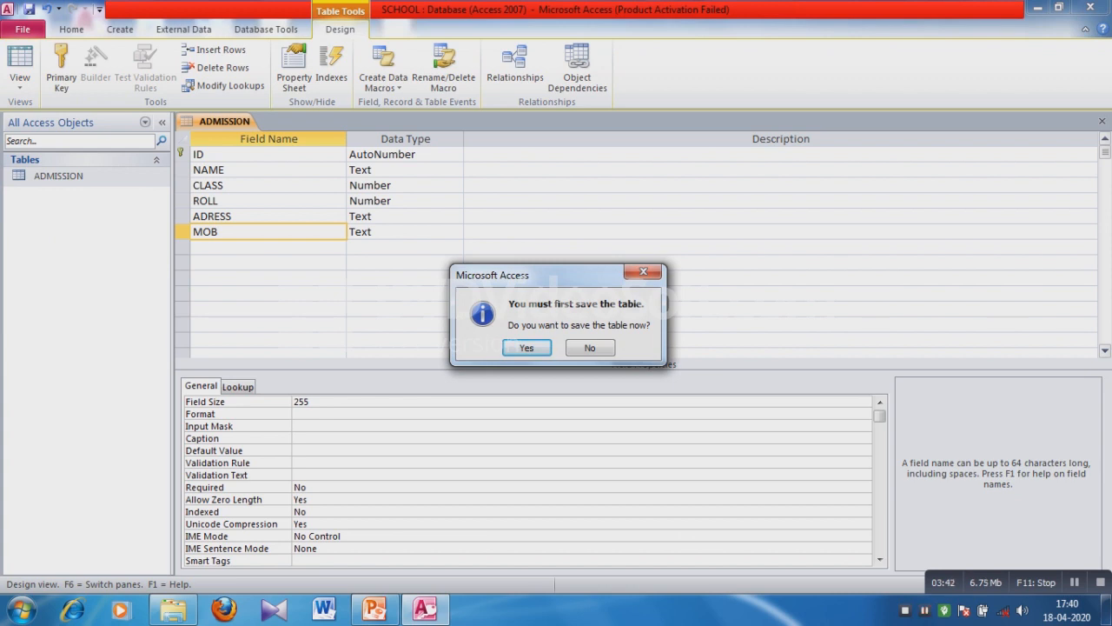
key("Return")
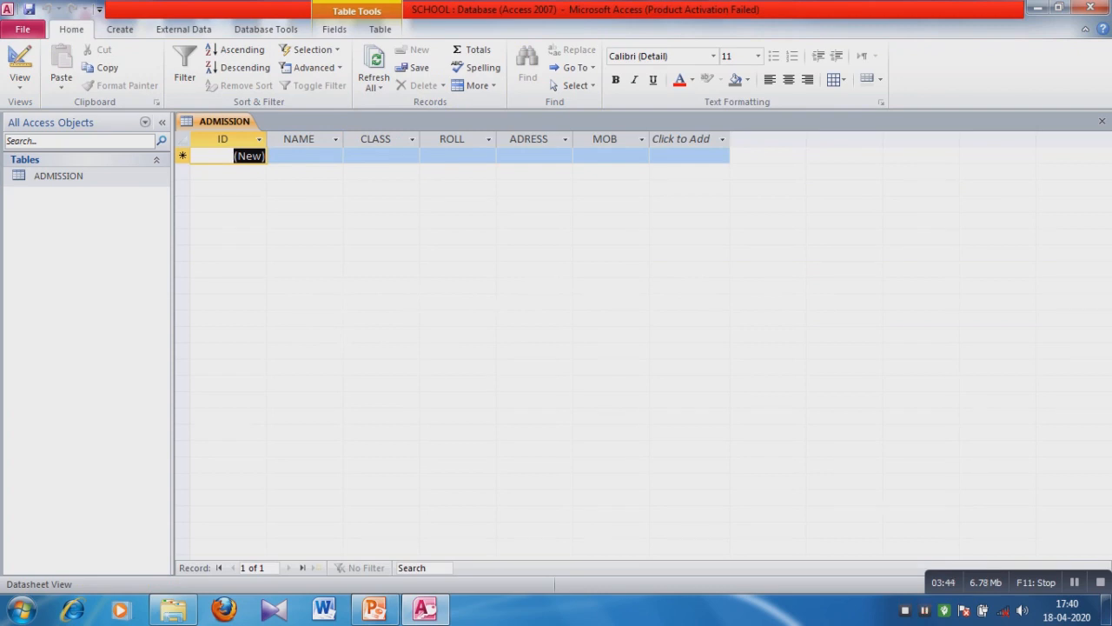
Enter the first student's name, class 7 and roll number 34 in the new record.
left_click(304, 156)
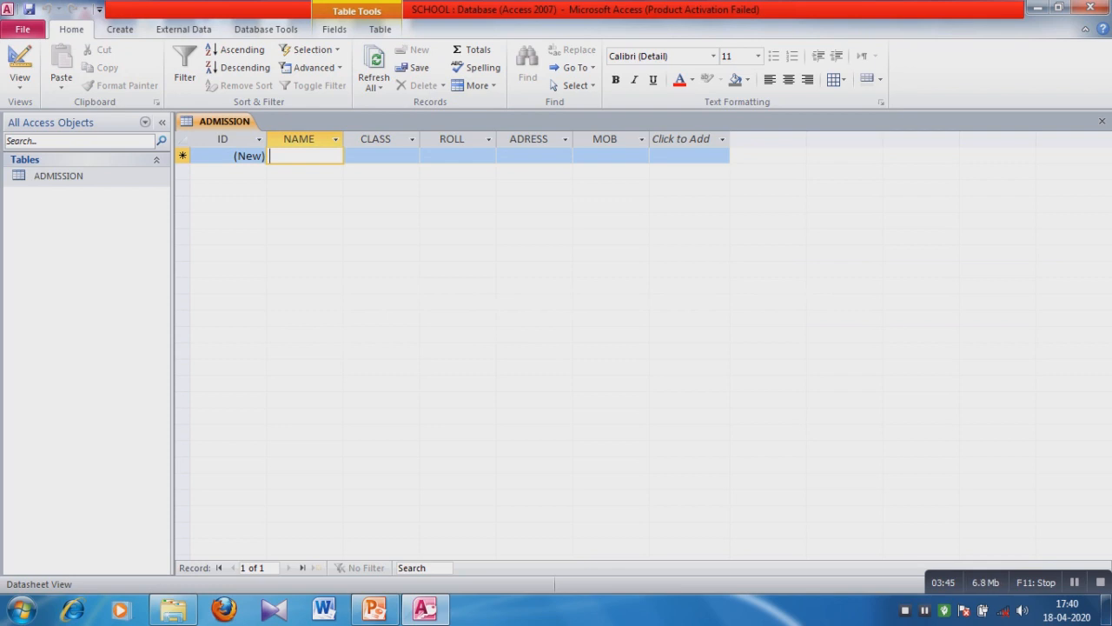
type("rANJ")
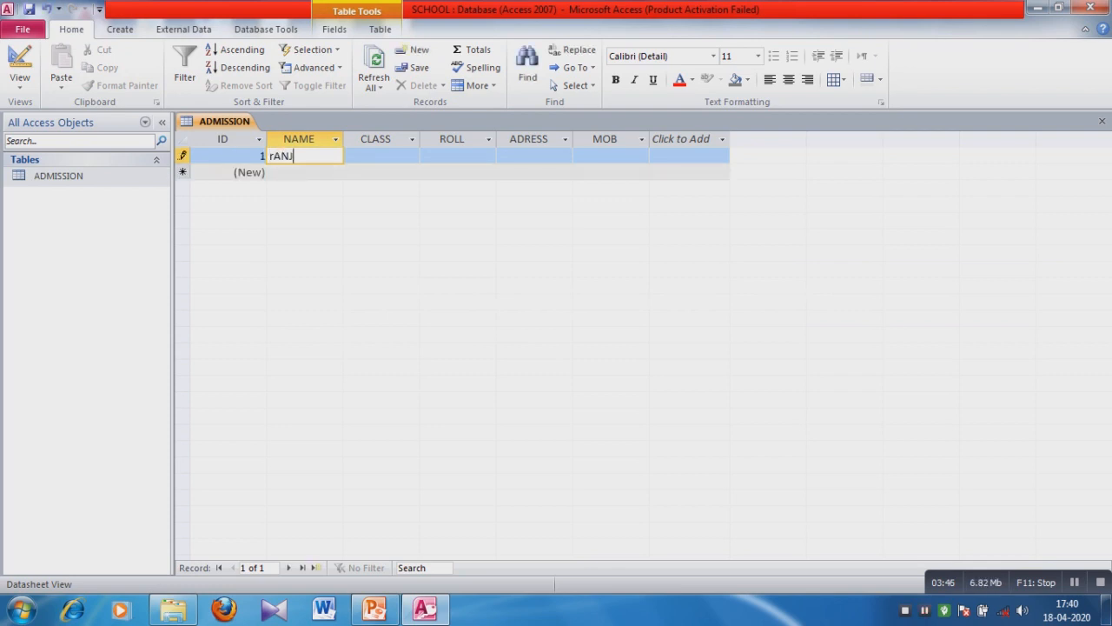
key("BackSpace")
key("BackSpace")
key("BackSpace")
key("BackSpace")
key("Tab")
type("7")
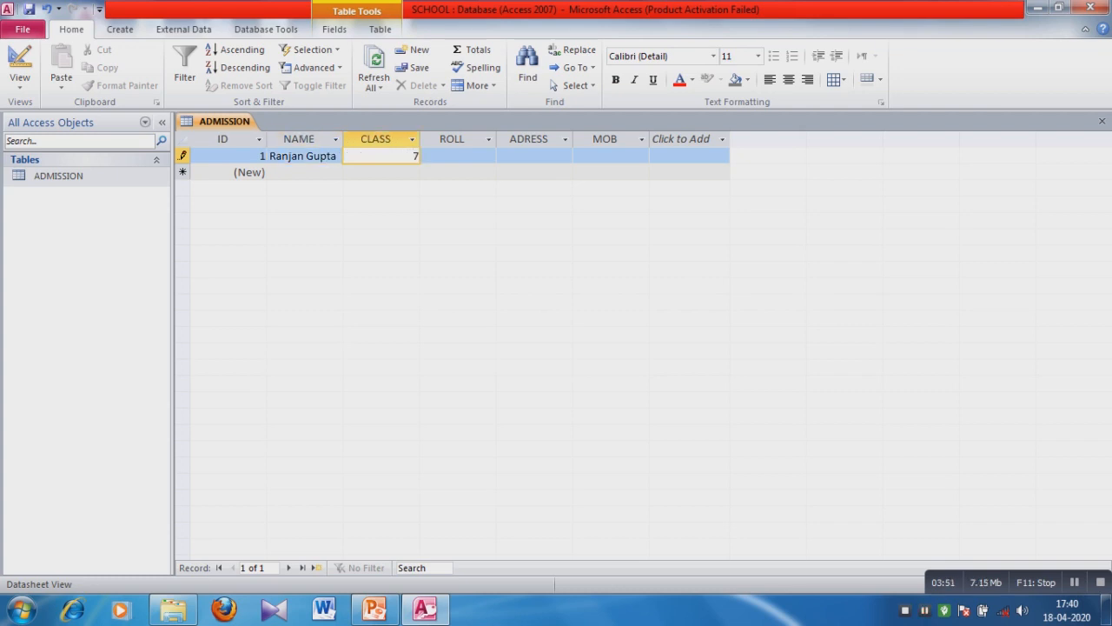
key("Tab")
type("34")
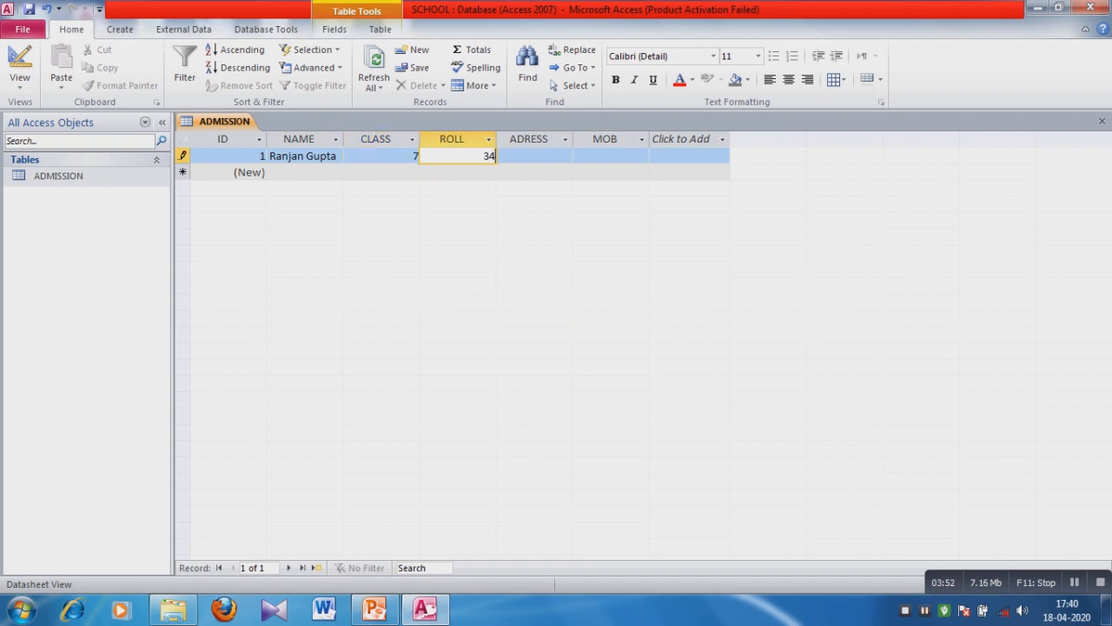
Fill in the student's address and mobile number, then save the record.
key("Tab")
type("h")
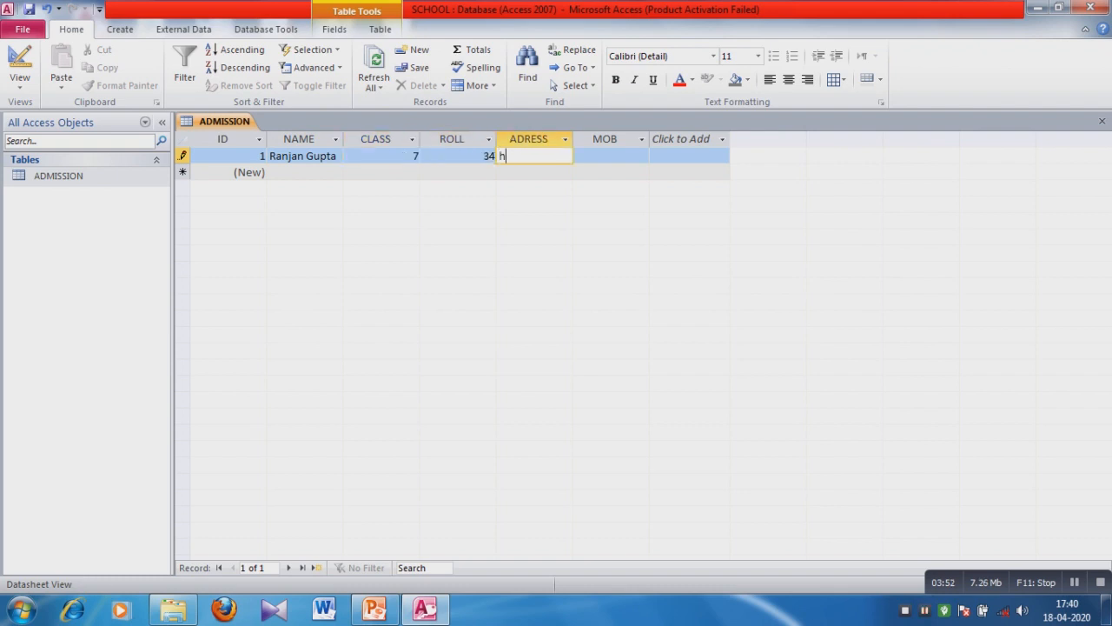
type("aldo")
type("a")
key("BackSpace")
key("BackSpace")
type("ia")
key("Tab")
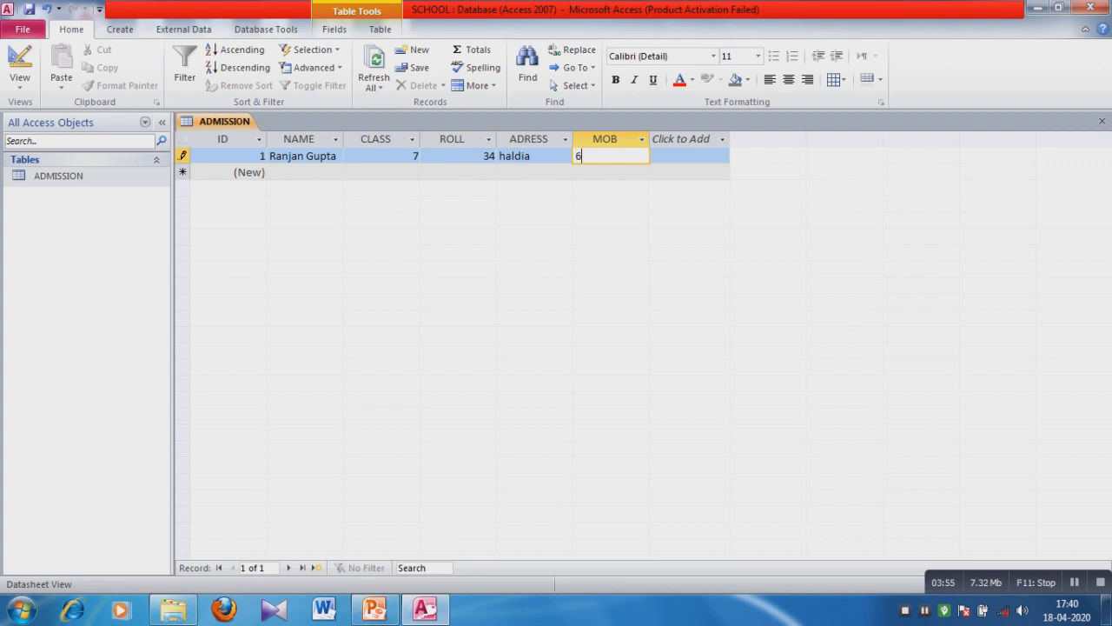
key("Tab")
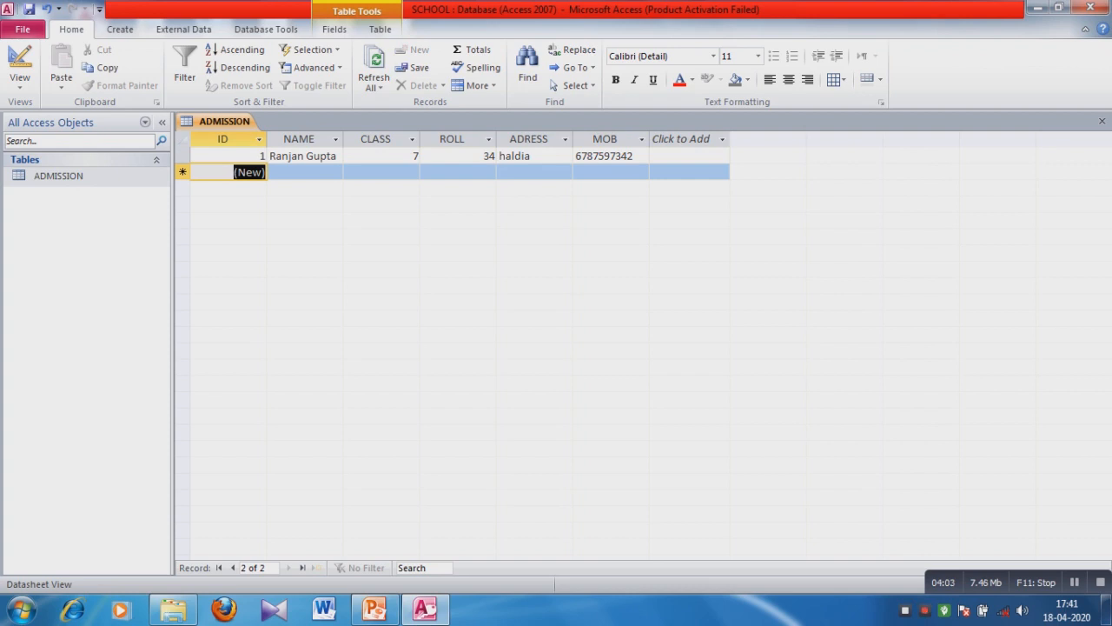
Add the second student with class 8, roll 20, address and mobile number.
key("Tab")
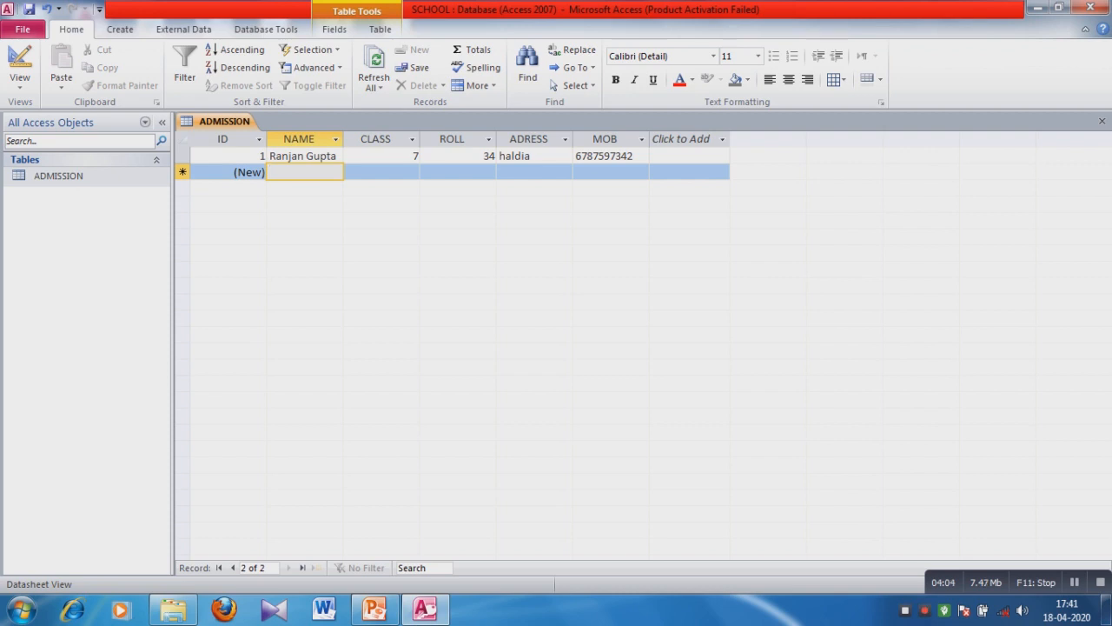
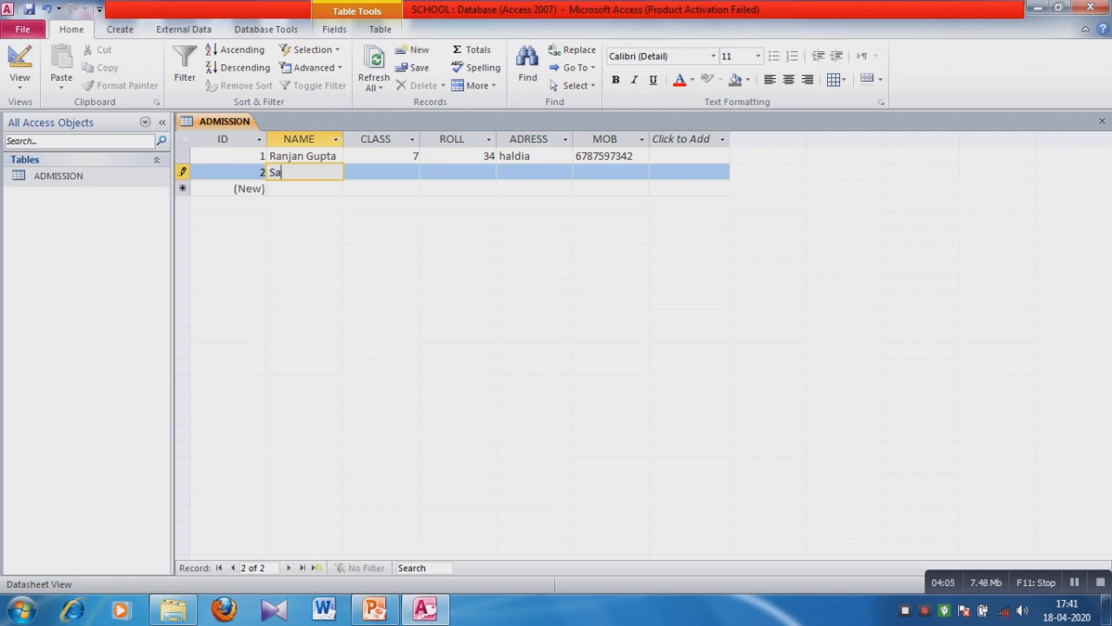
key("Tab")
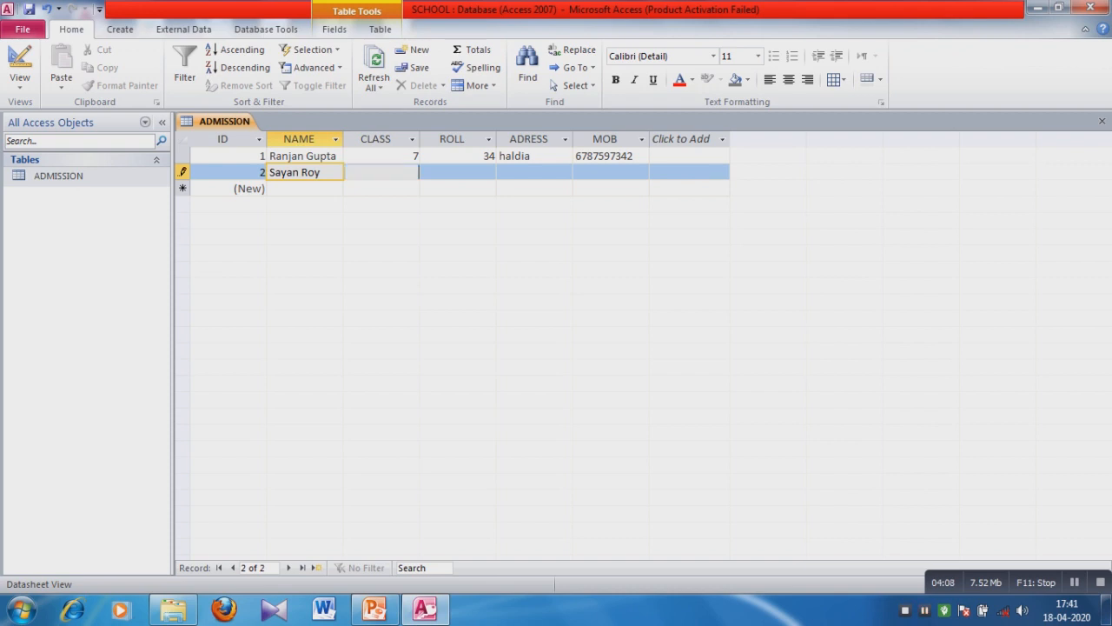
type("8")
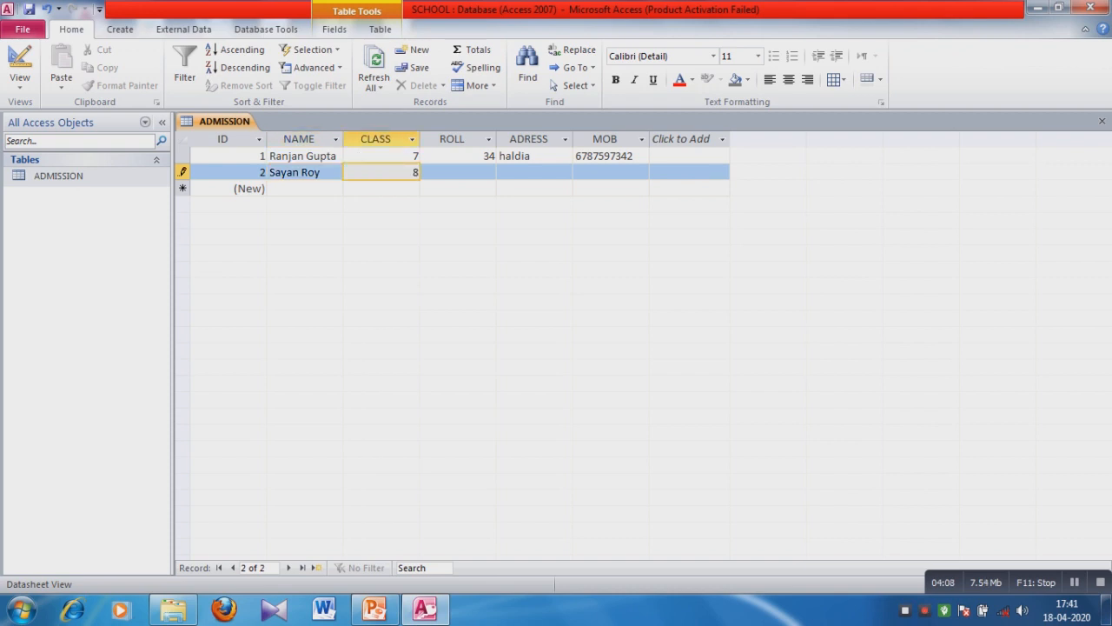
key("Tab")
type("20")
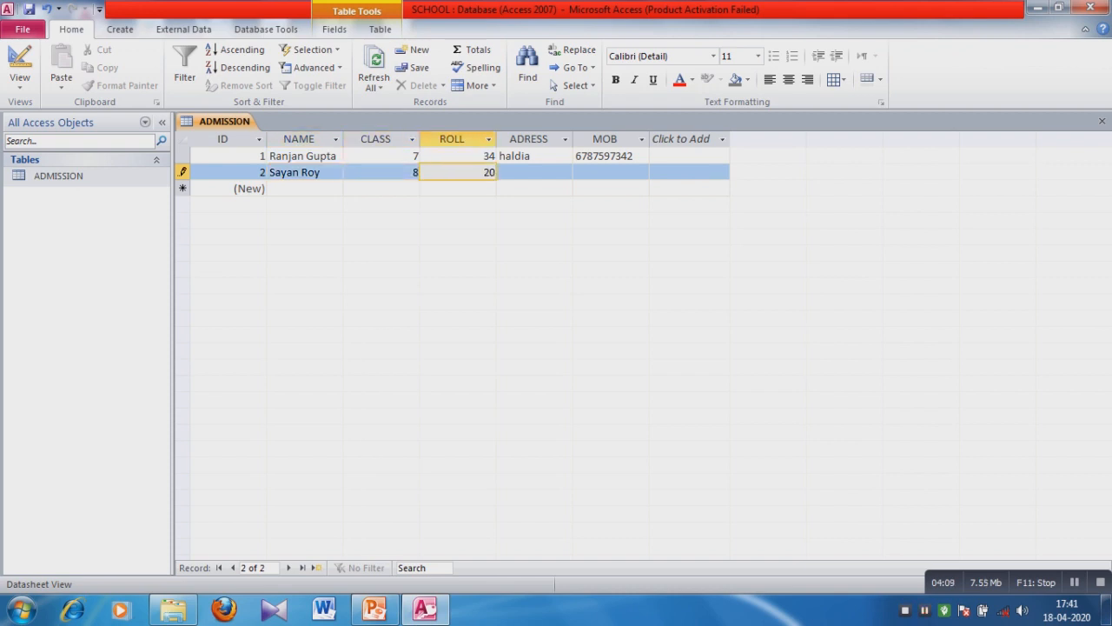
key("Tab")
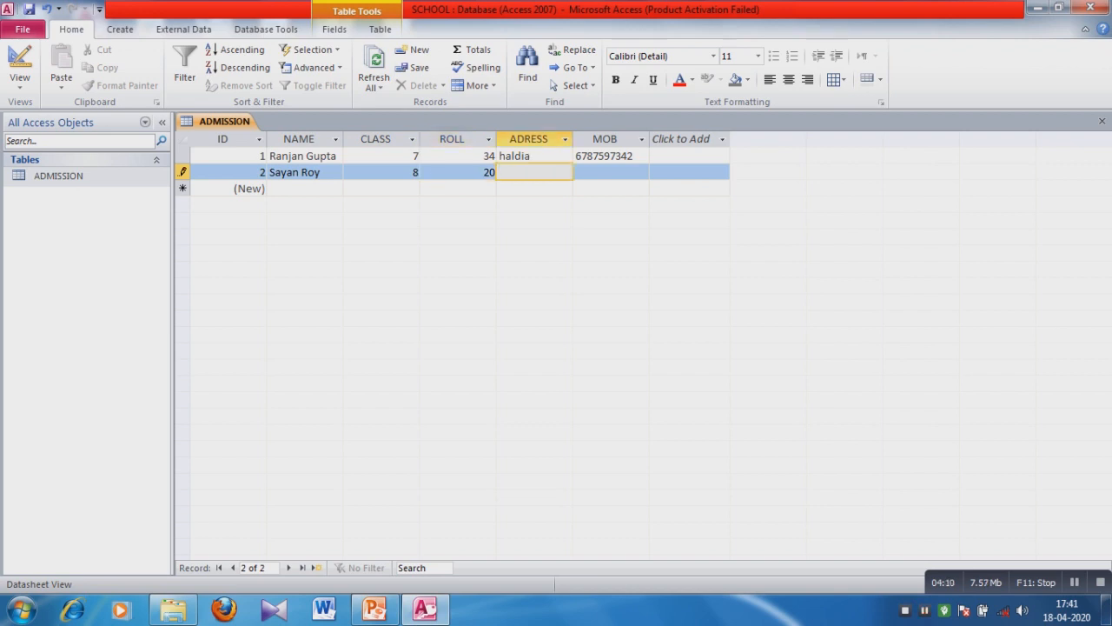
type("haldia")
key("Tab")
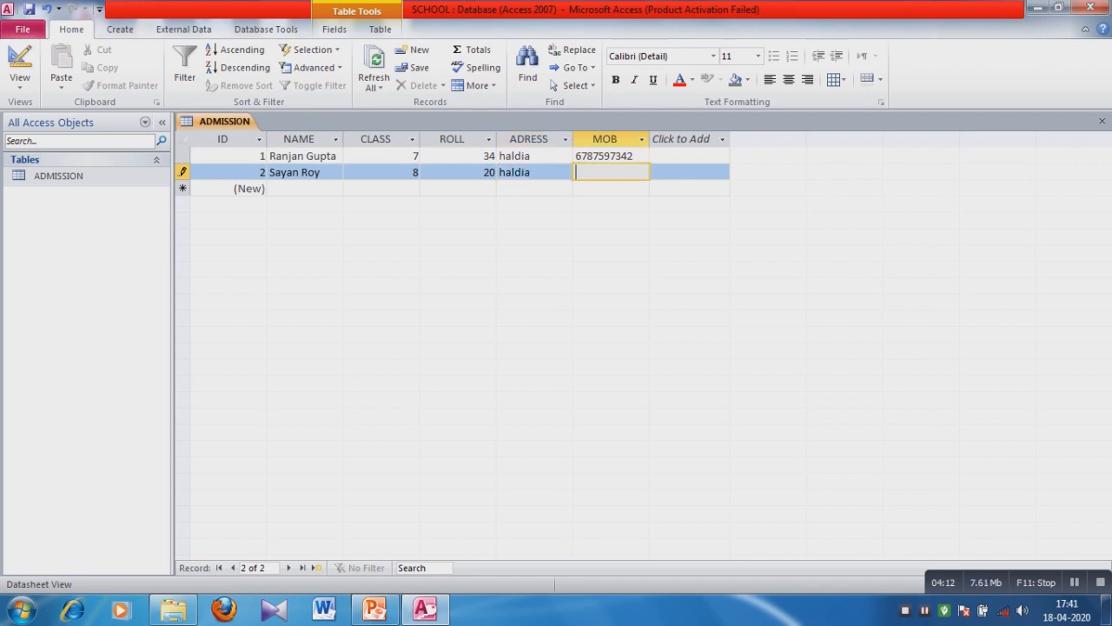
left_click(249, 189)
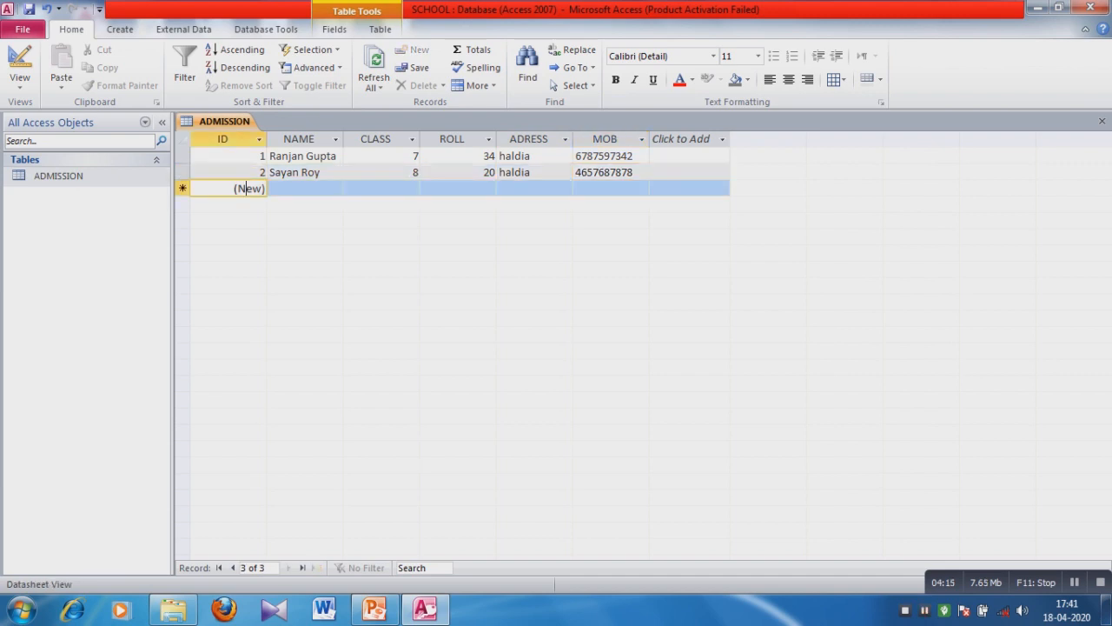
Add the third student with class 3, roll 23, address and mobile number, and save.
left_click(304, 188)
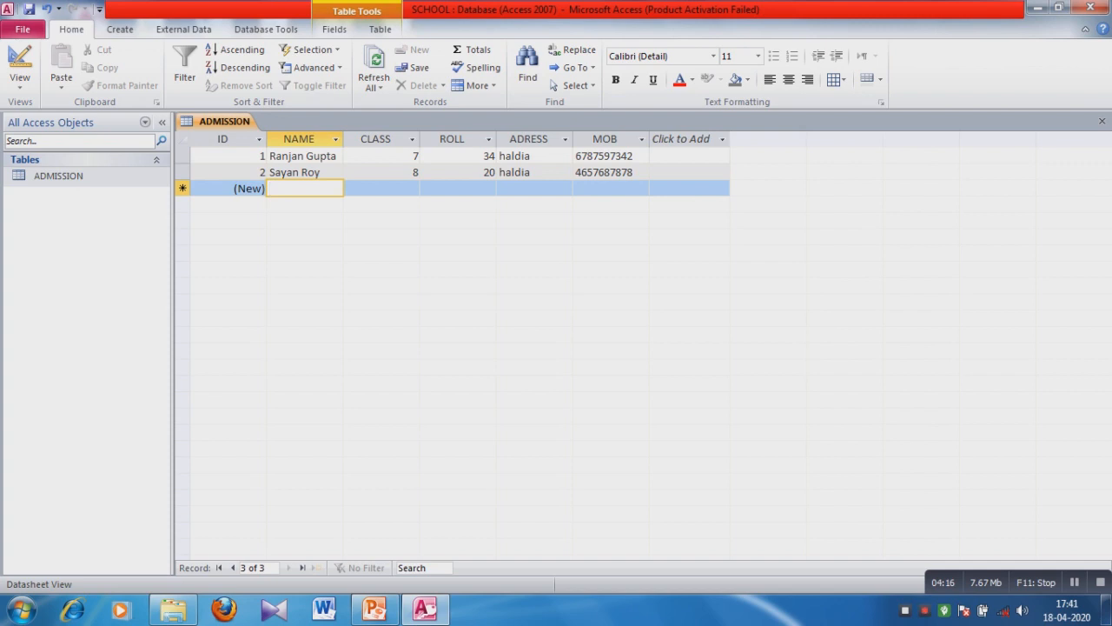
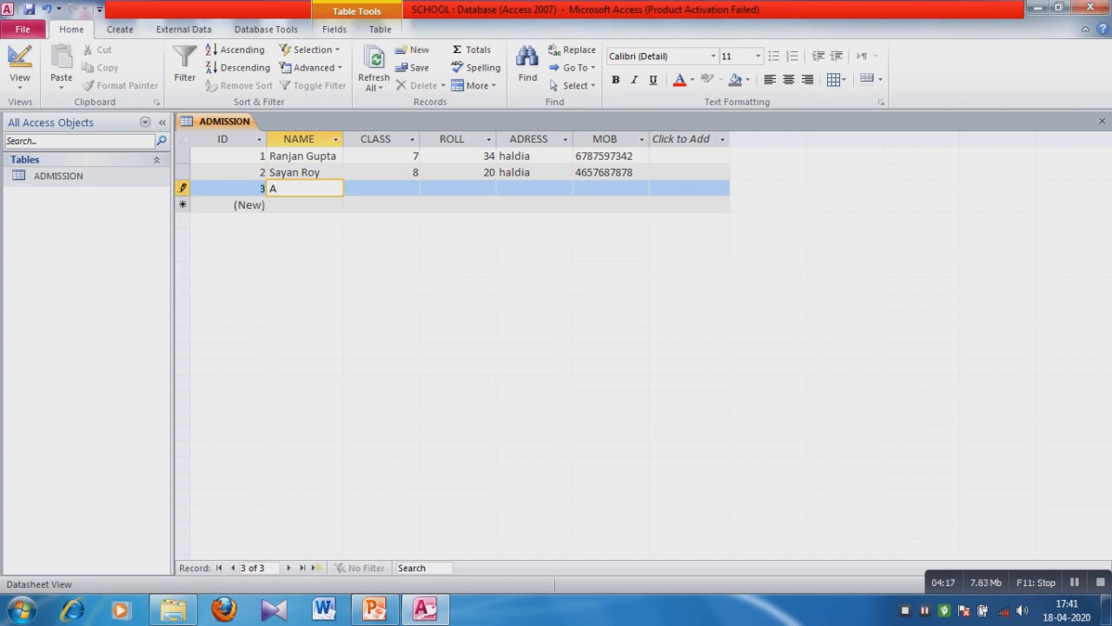
key("Tab")
type("3")
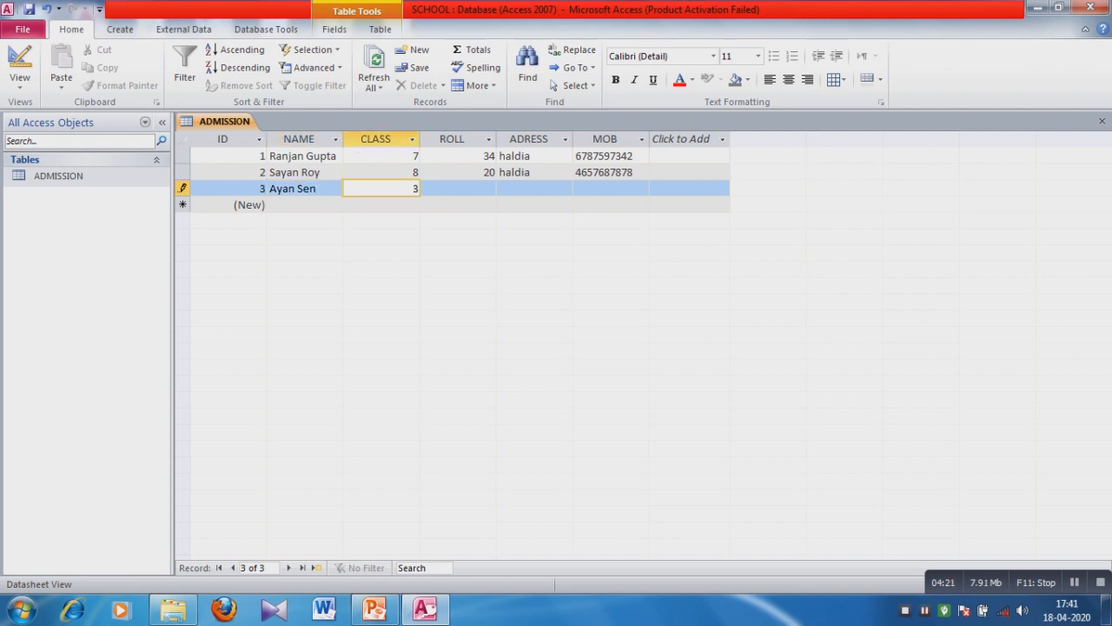
key("Tab")
type("23")
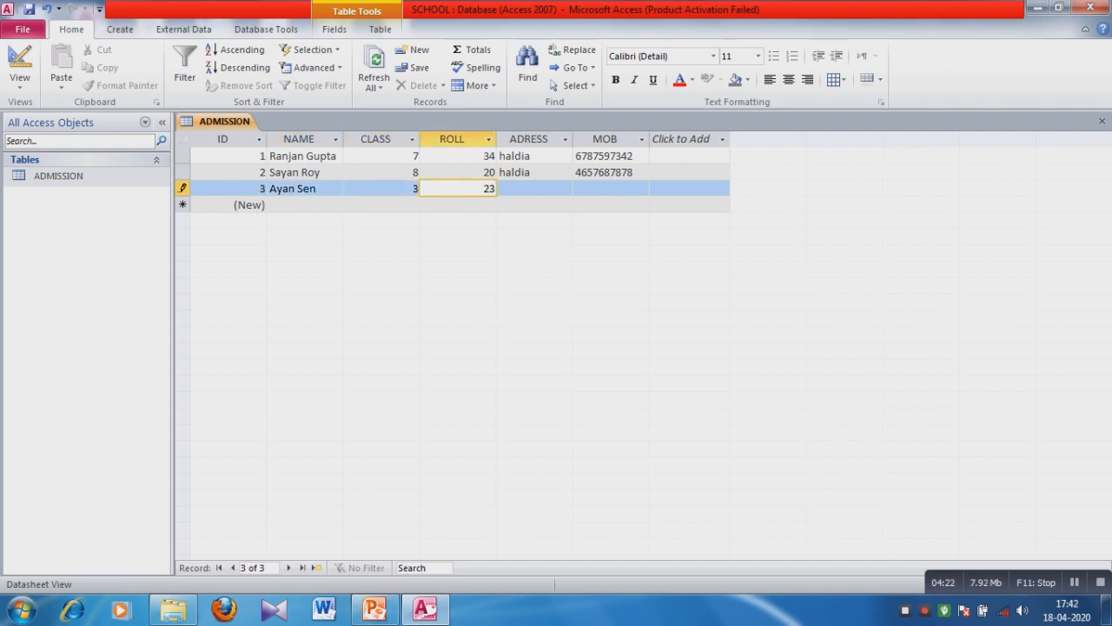
key("Tab")
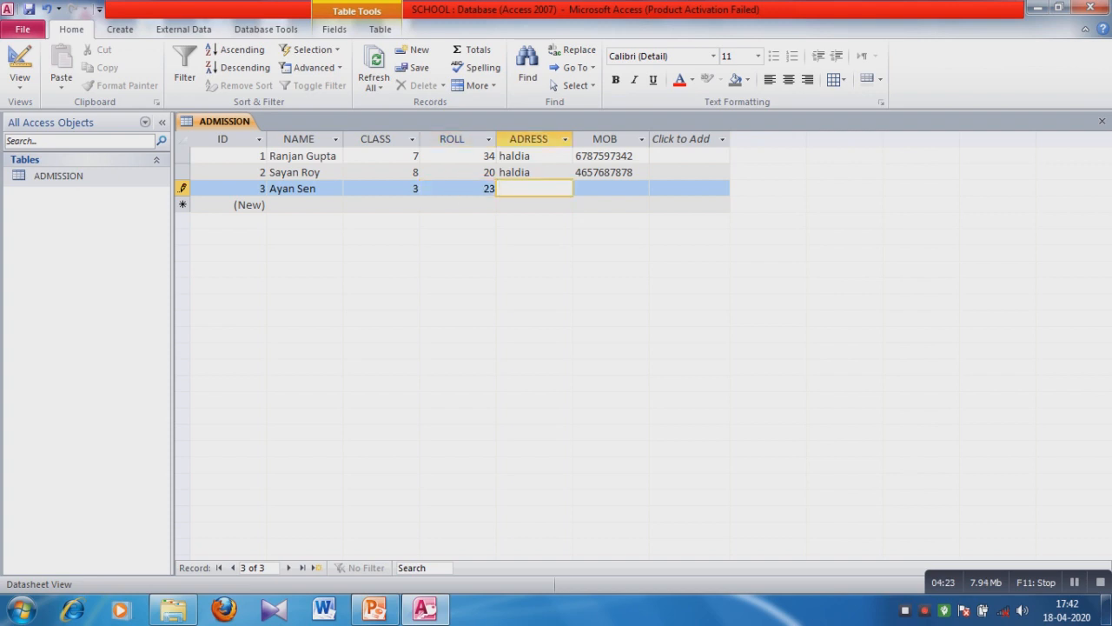
type("dia")
key("Tab")
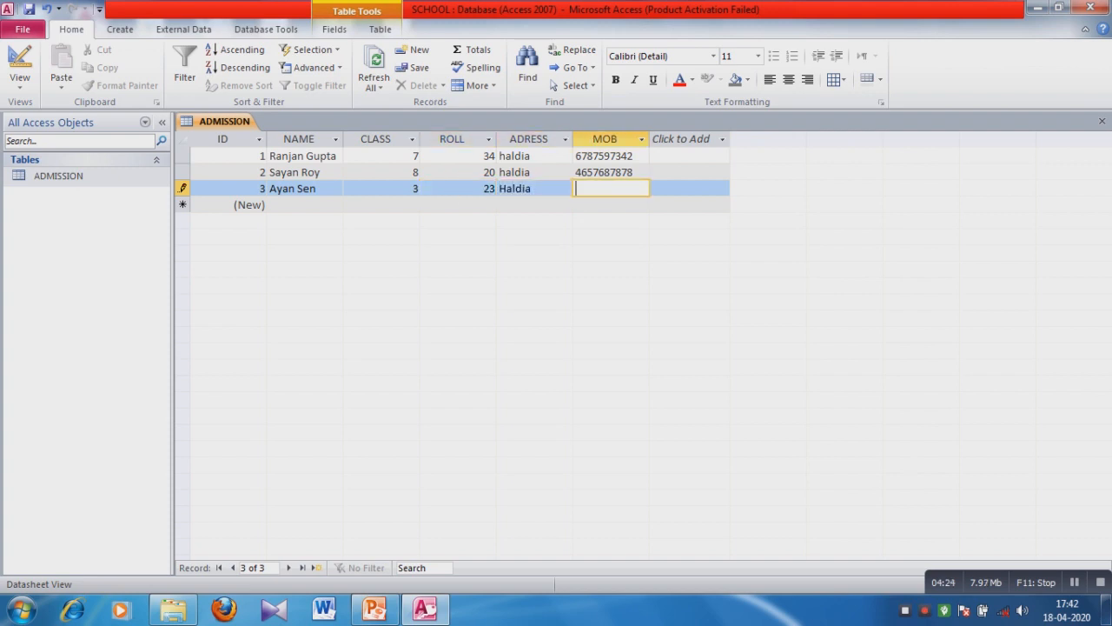
left_click(183, 156)
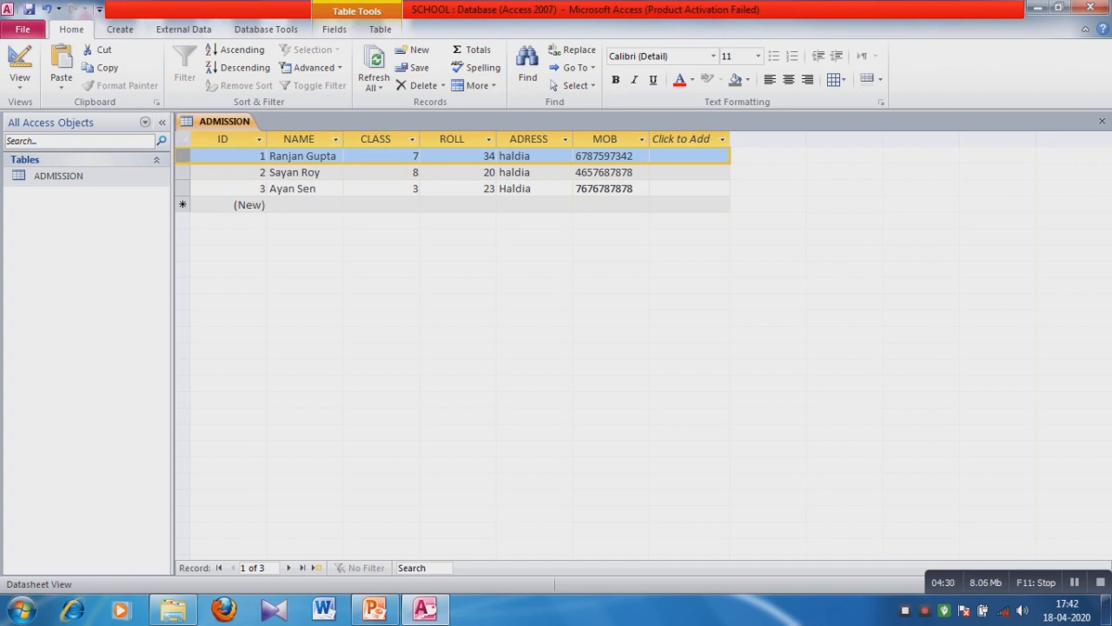
left_click(259, 140)
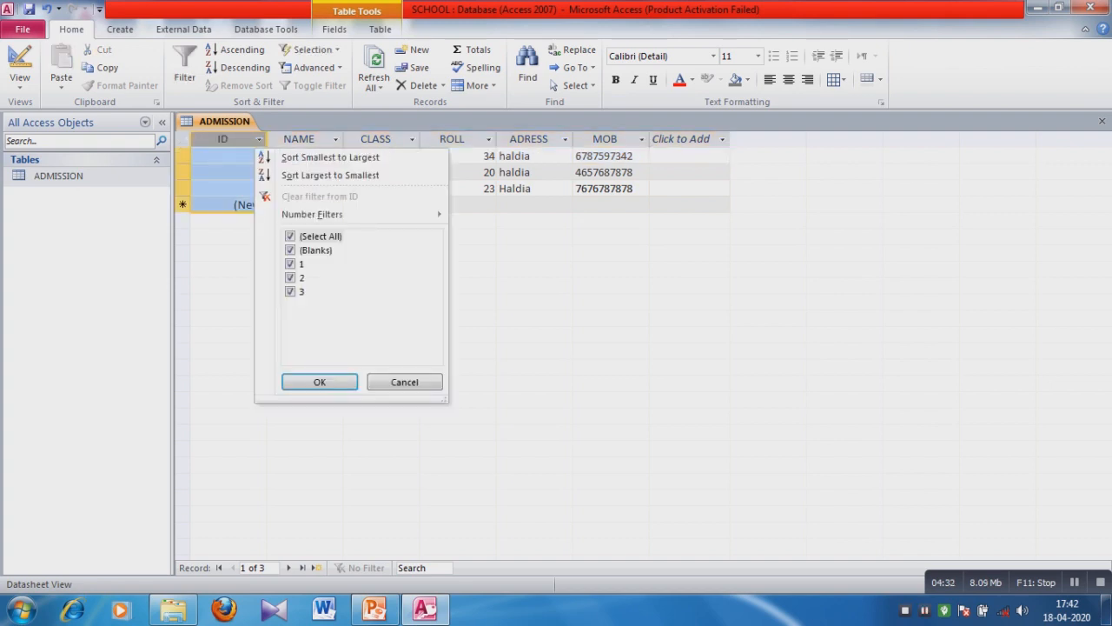
left_click(224, 122)
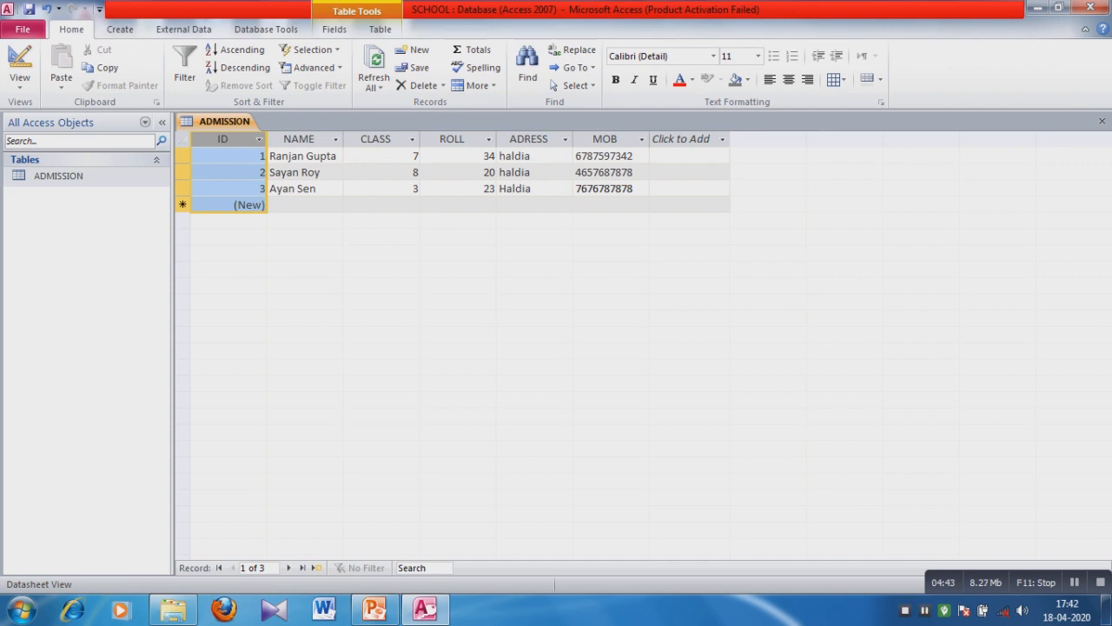
Change the second record's CLASS from 8 to 9, replace its address, and save the edits.
left_click(287, 172)
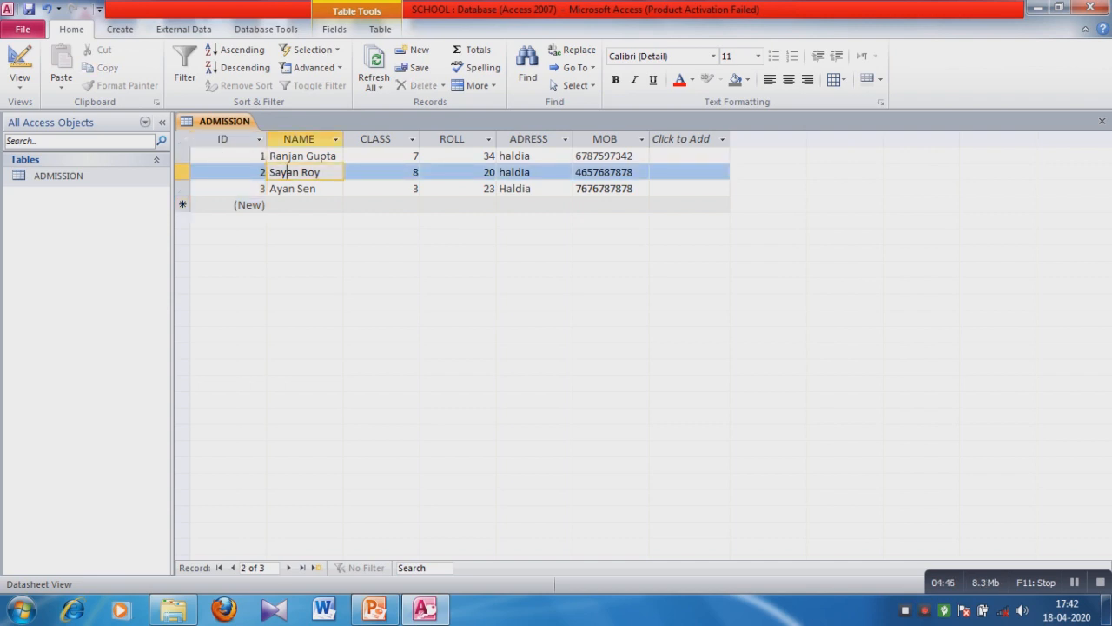
left_click(302, 173)
left_click(413, 172)
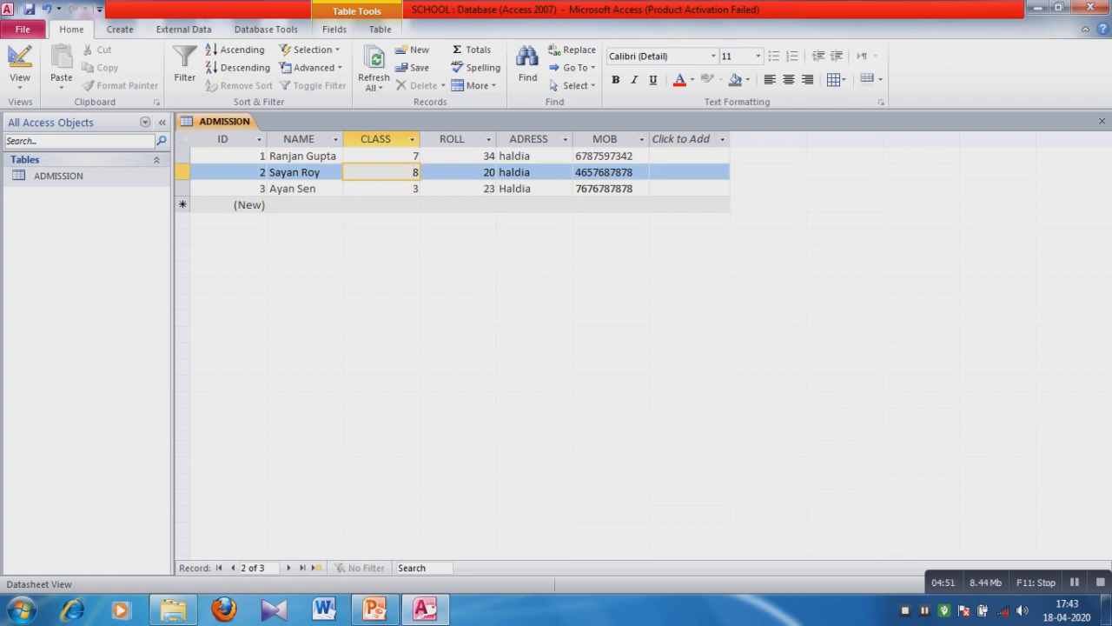
key("BackSpace")
key("BackSpace")
type("9")
left_click(534, 172)
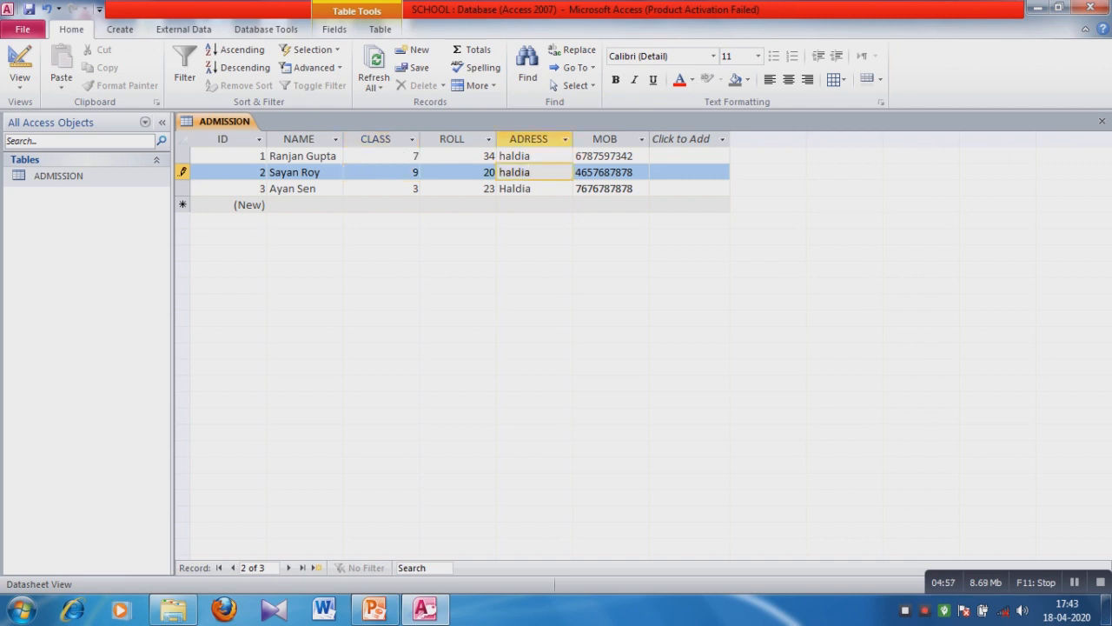
key("BackSpace")
key("BackSpace")
key("BackSpace")
key("BackSpace")
key("BackSpace")
key("BackSpace")
type("kolkata")
left_click(182, 156)
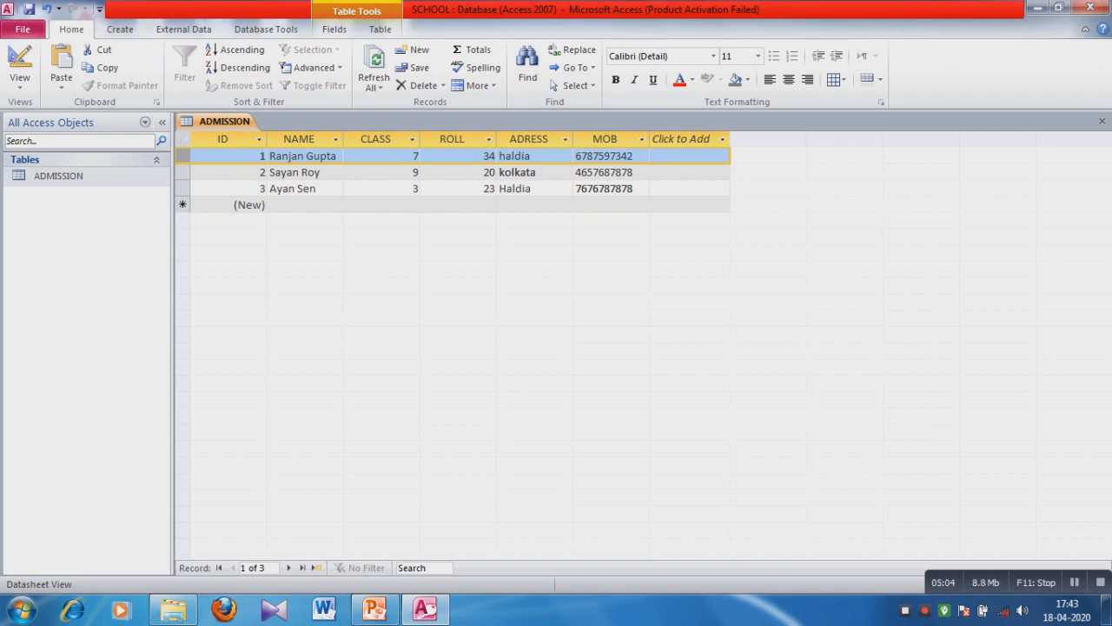
Delete record 1 from the ADMISSION datasheet and confirm the permanent deletion.
right_click(183, 155)
key("Escape")
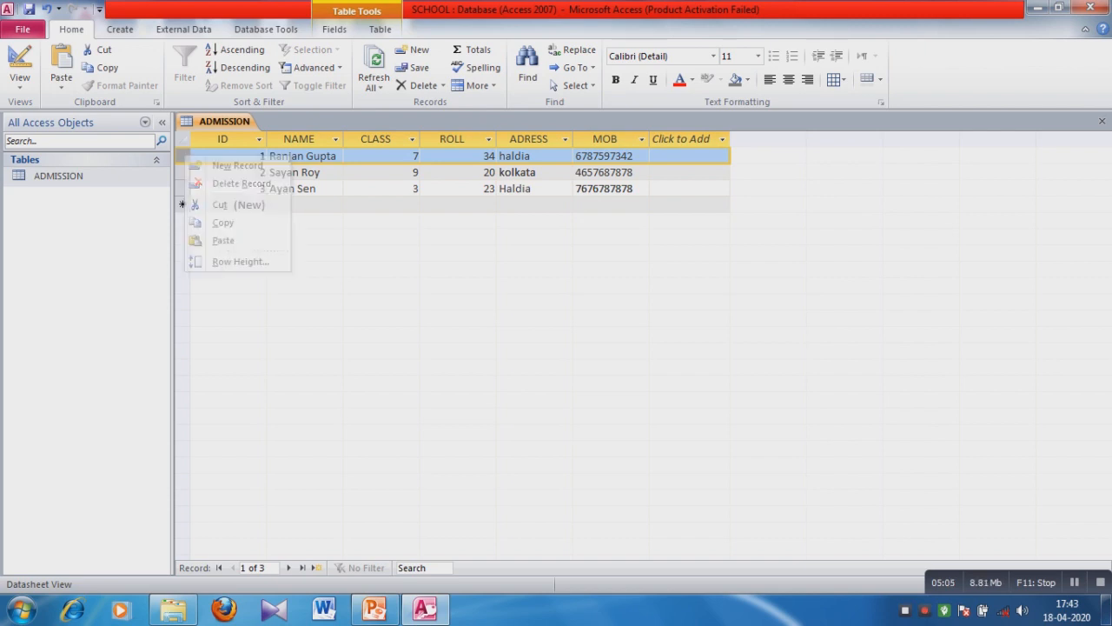
right_click(184, 155)
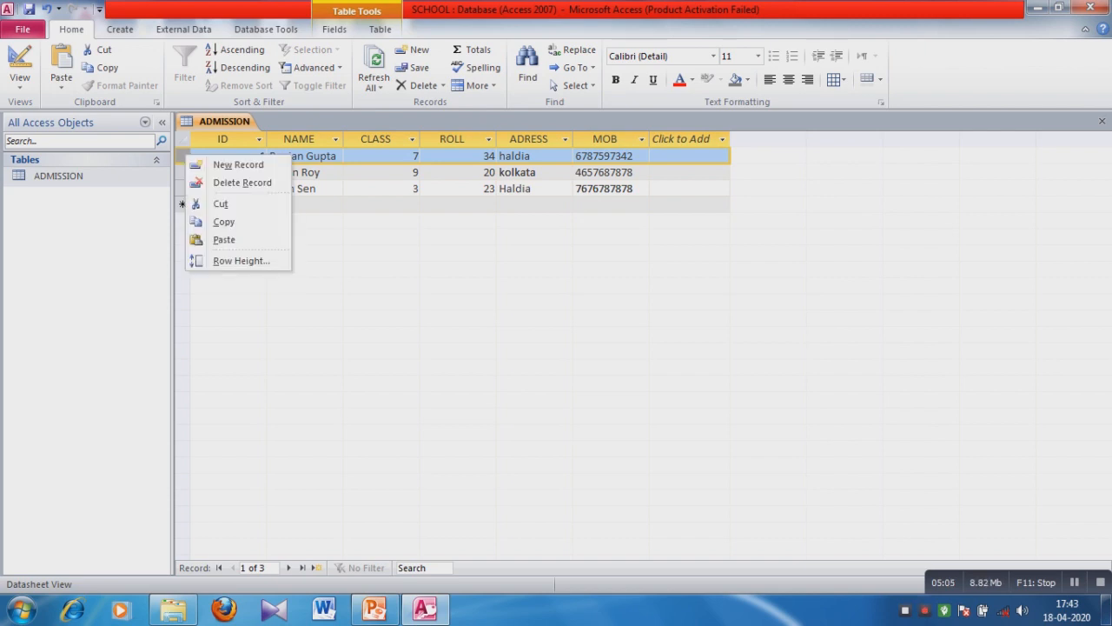
key("Escape")
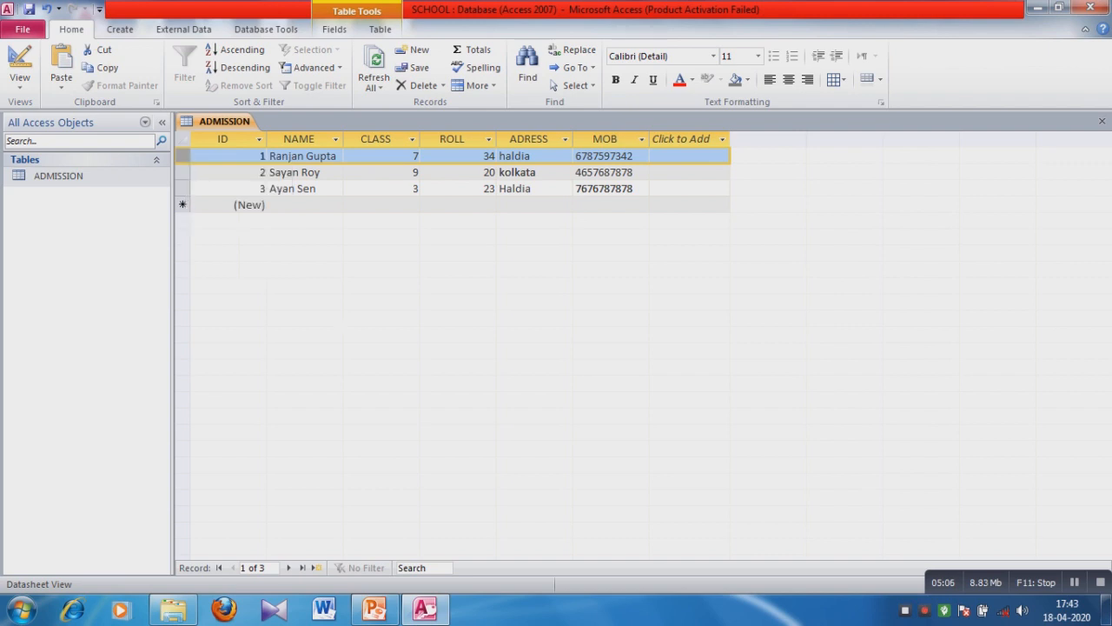
right_click(176, 155)
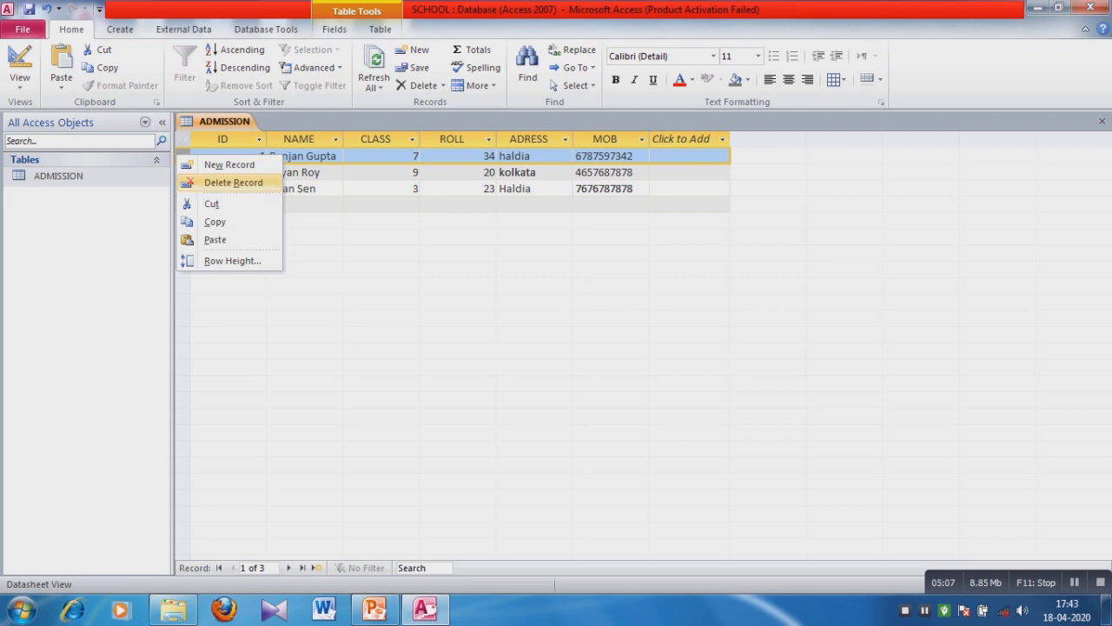
left_click(233, 183)
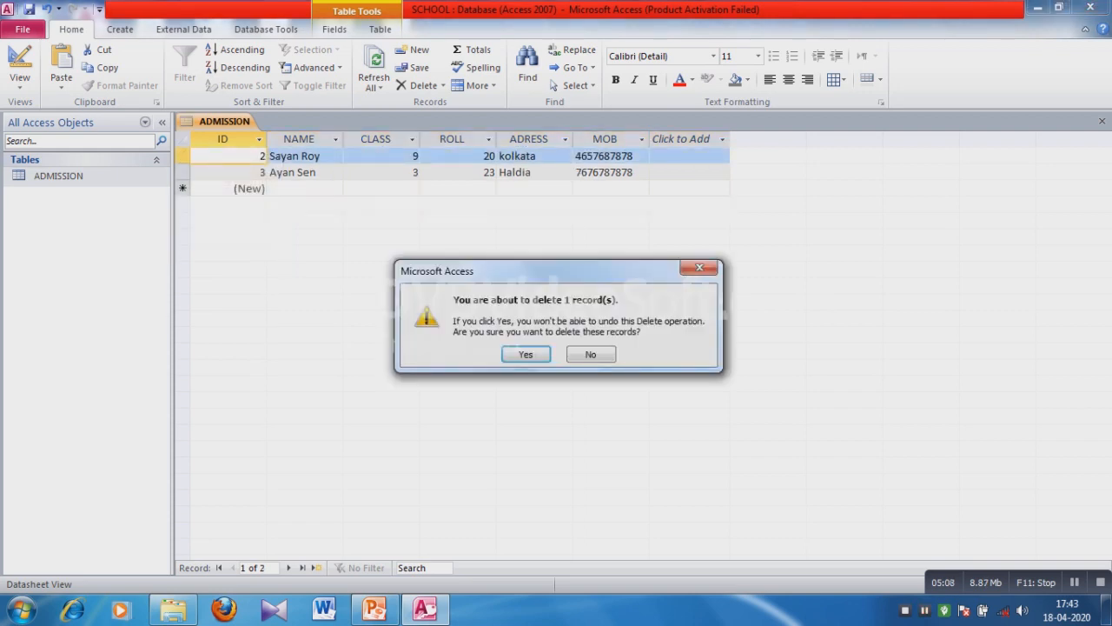
key("Return")
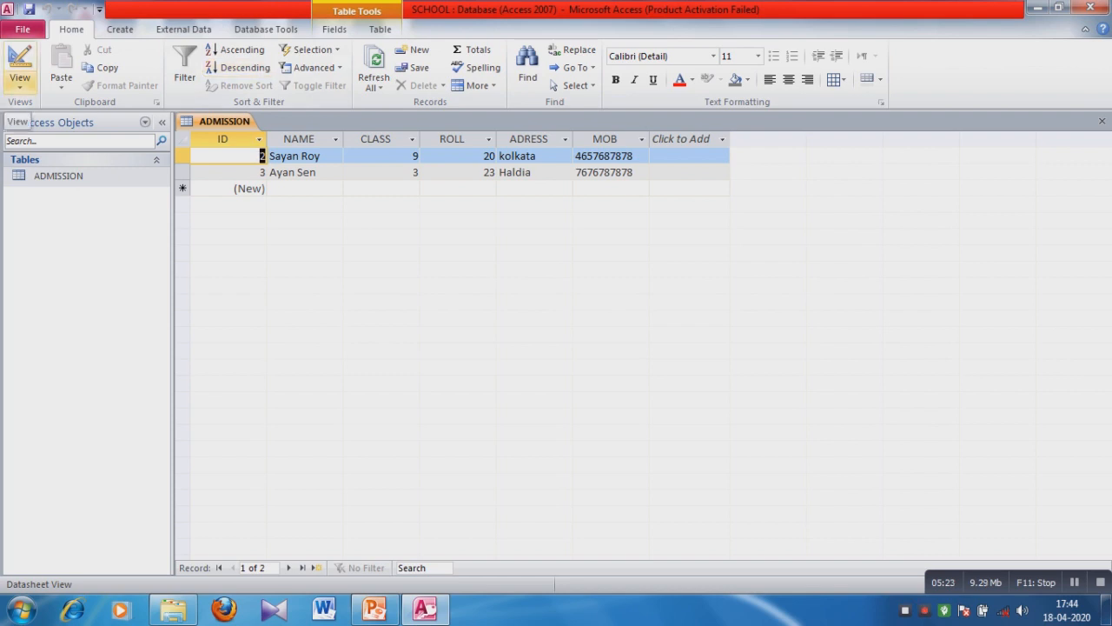
Switch ADMISSION to Design View and set the ROLL field as the primary key.
left_click(19, 86)
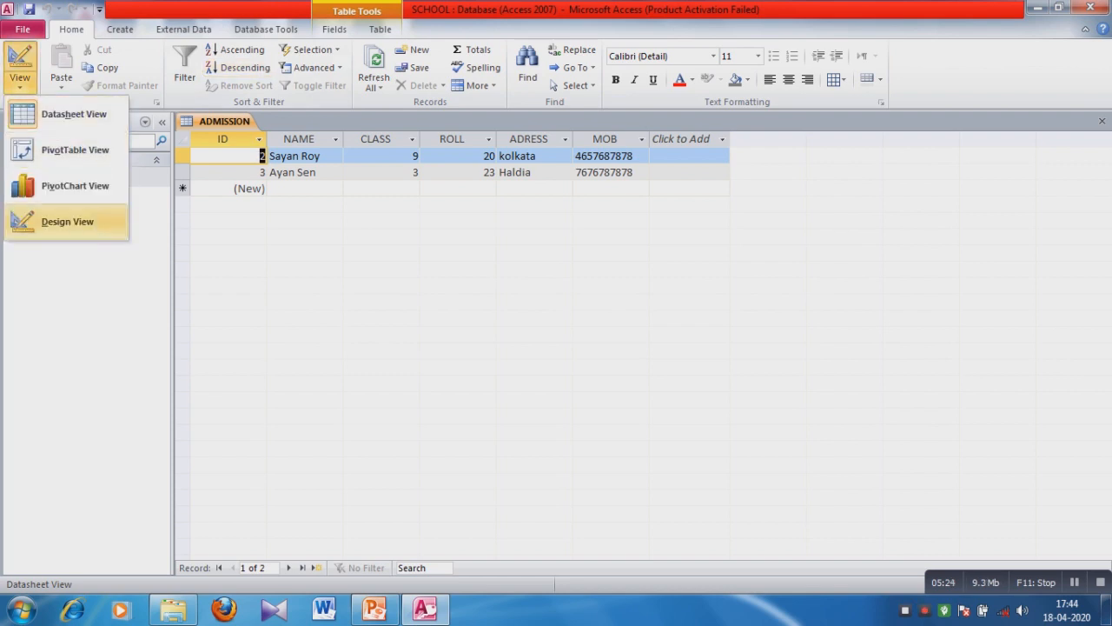
left_click(67, 222)
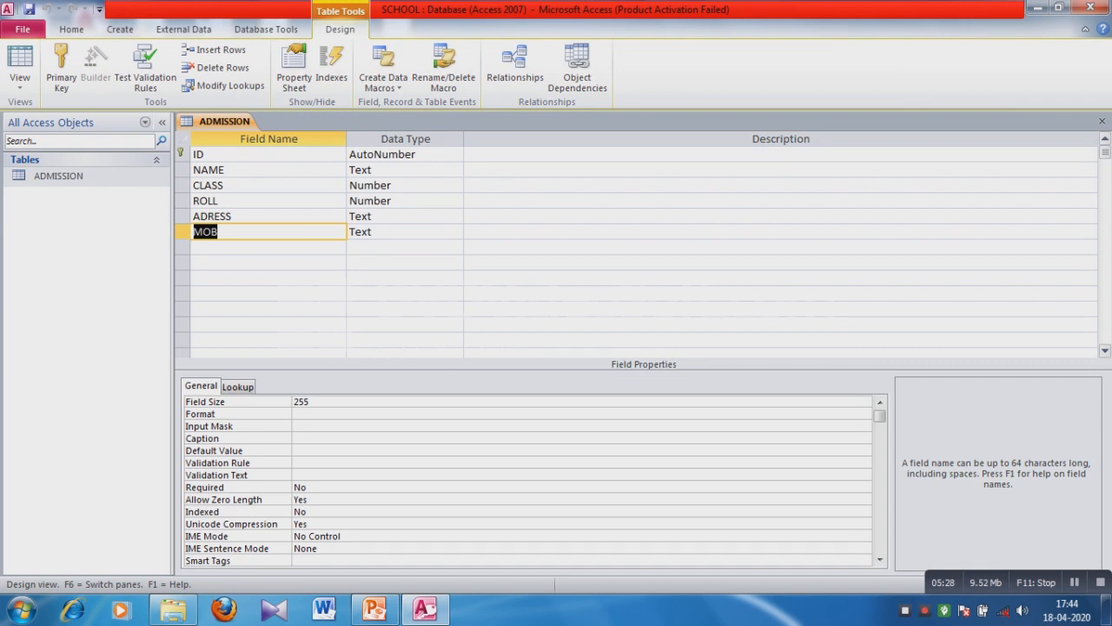
key("Up")
key("Up")
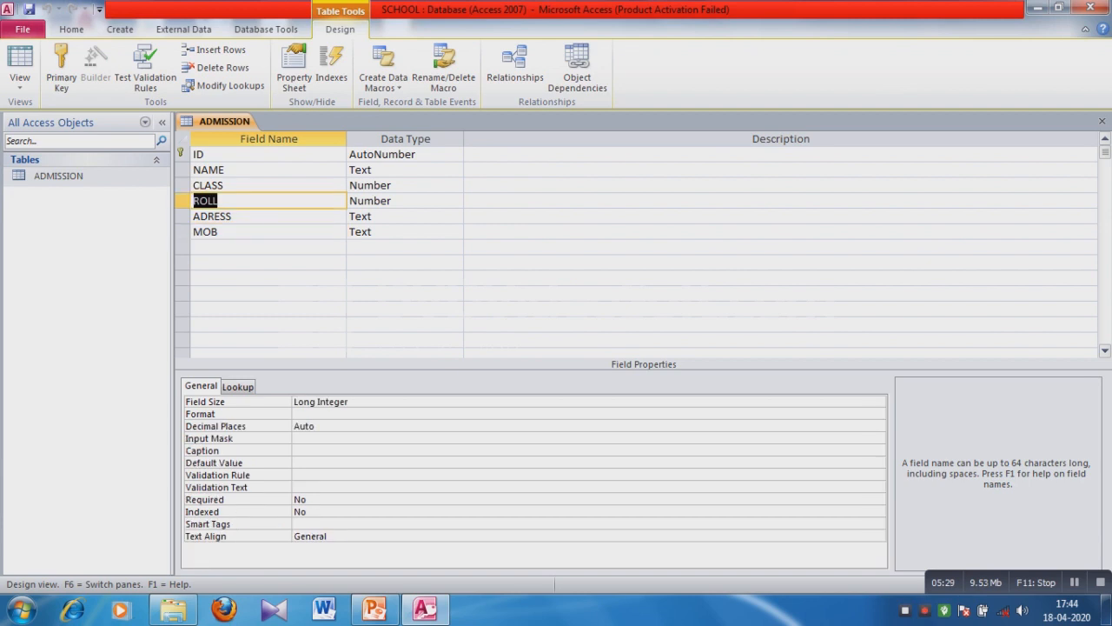
left_click(182, 201)
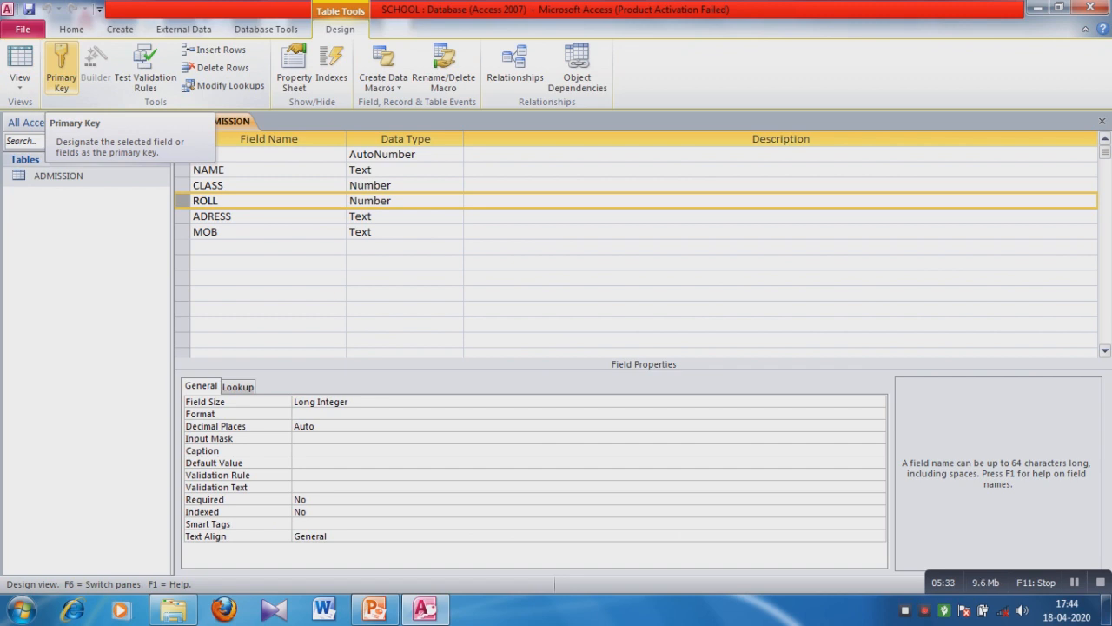
left_click(61, 70)
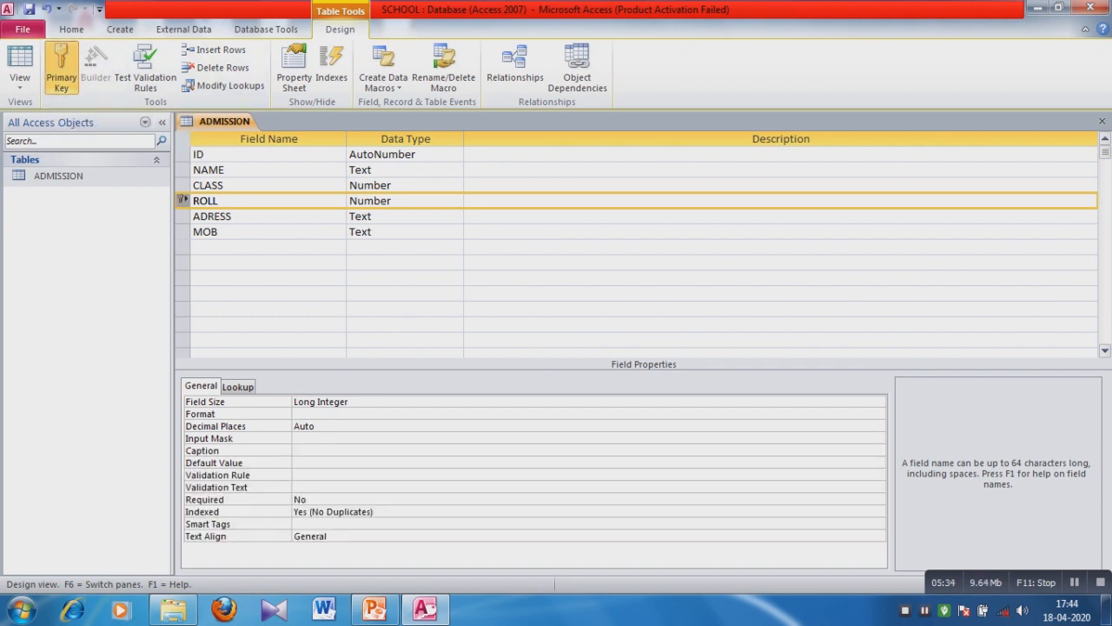
left_click(556, 201)
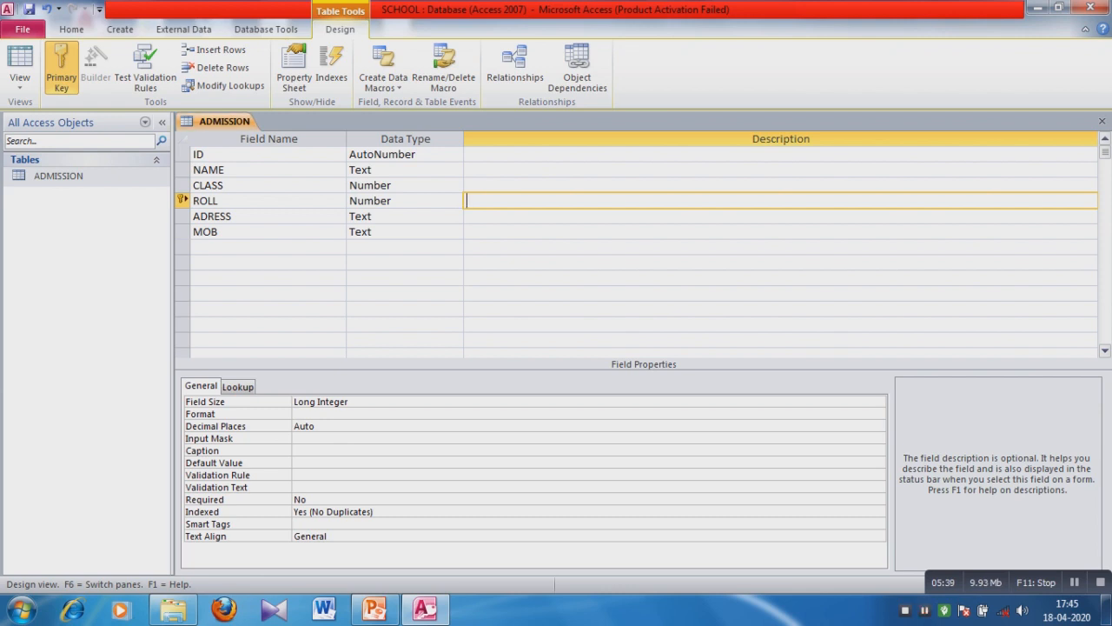
left_click(198, 155)
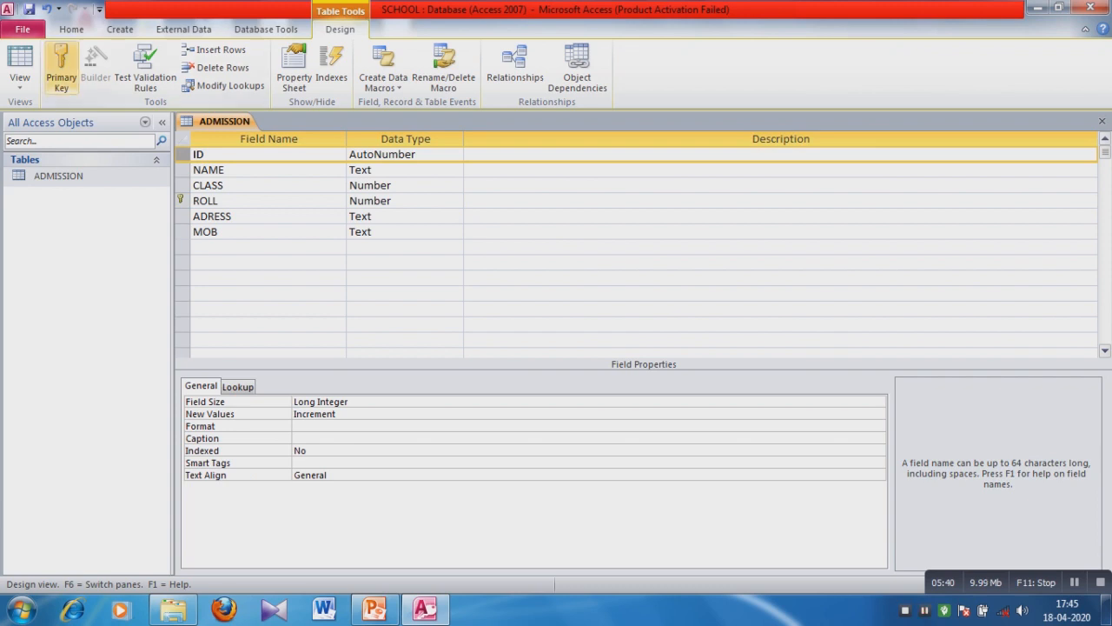
Set the selected ID field as the primary key again, replacing ROLL.
left_click(61, 69)
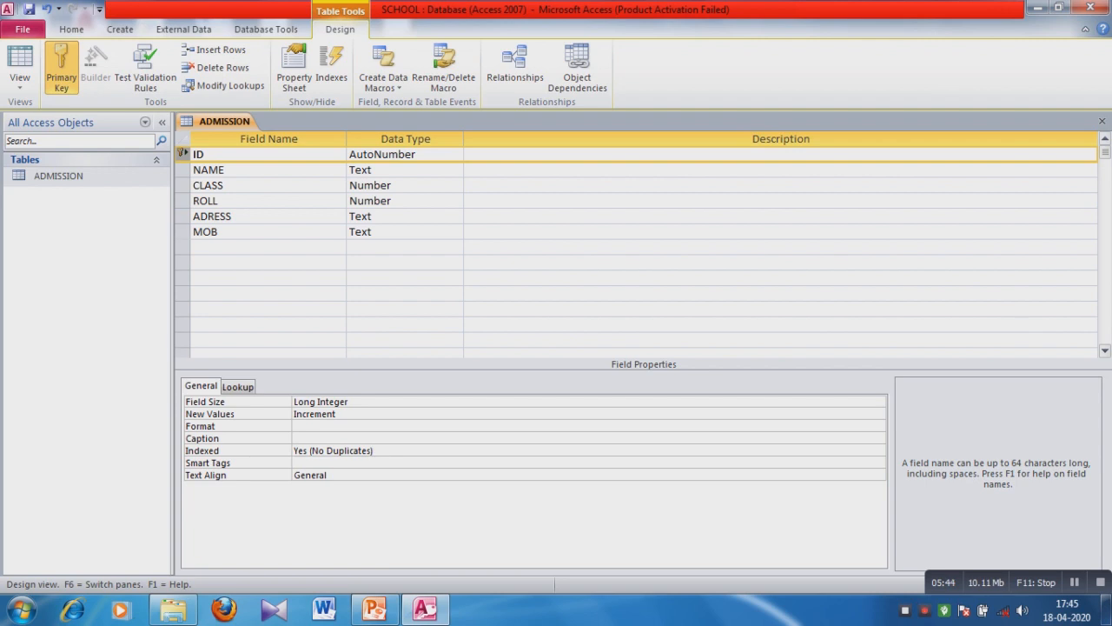
left_click(209, 154)
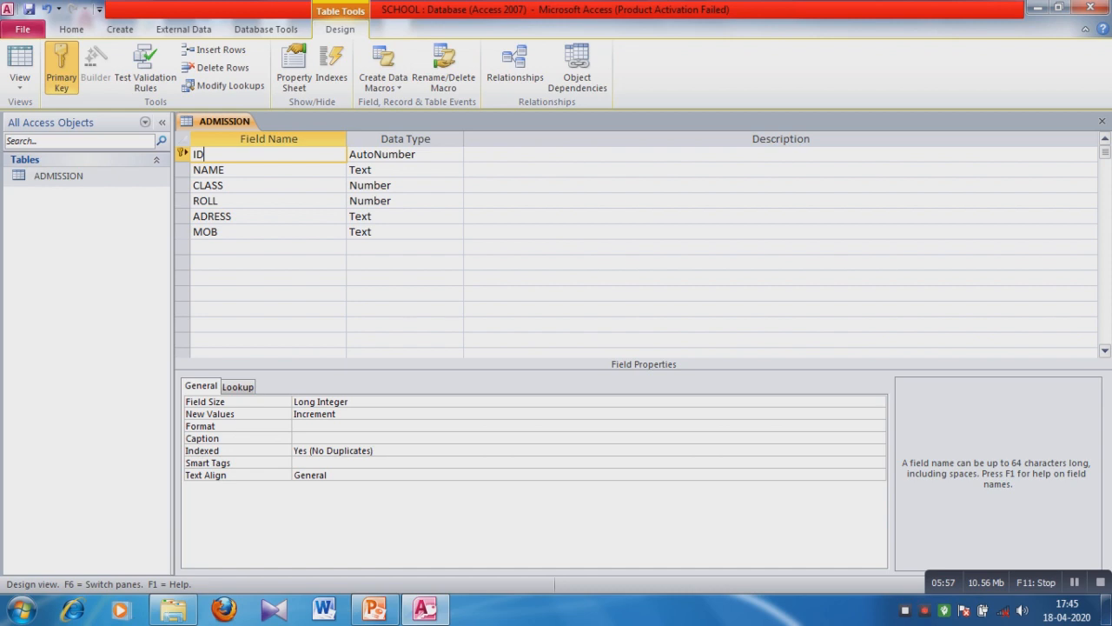
Return to Datasheet View, saving the table design when prompted.
left_click(19, 80)
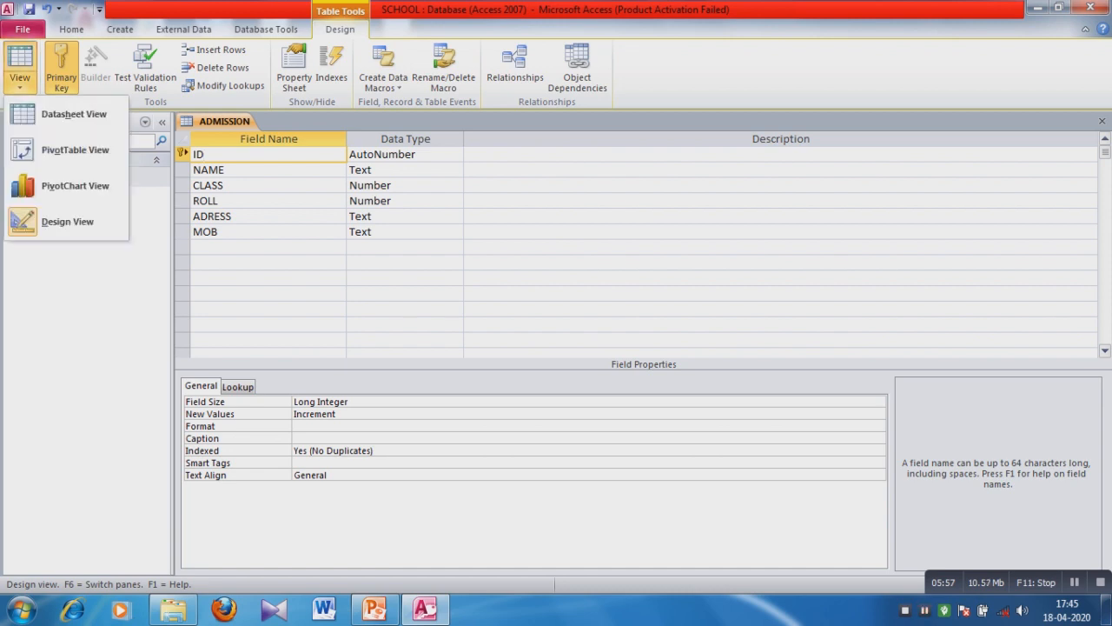
left_click(74, 114)
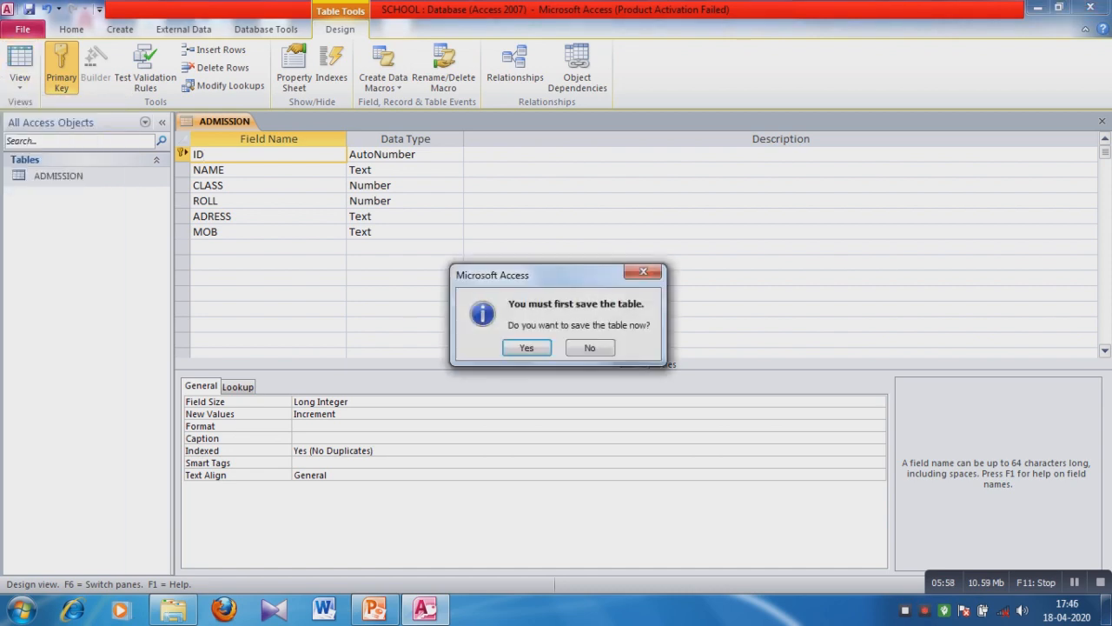
key("Return")
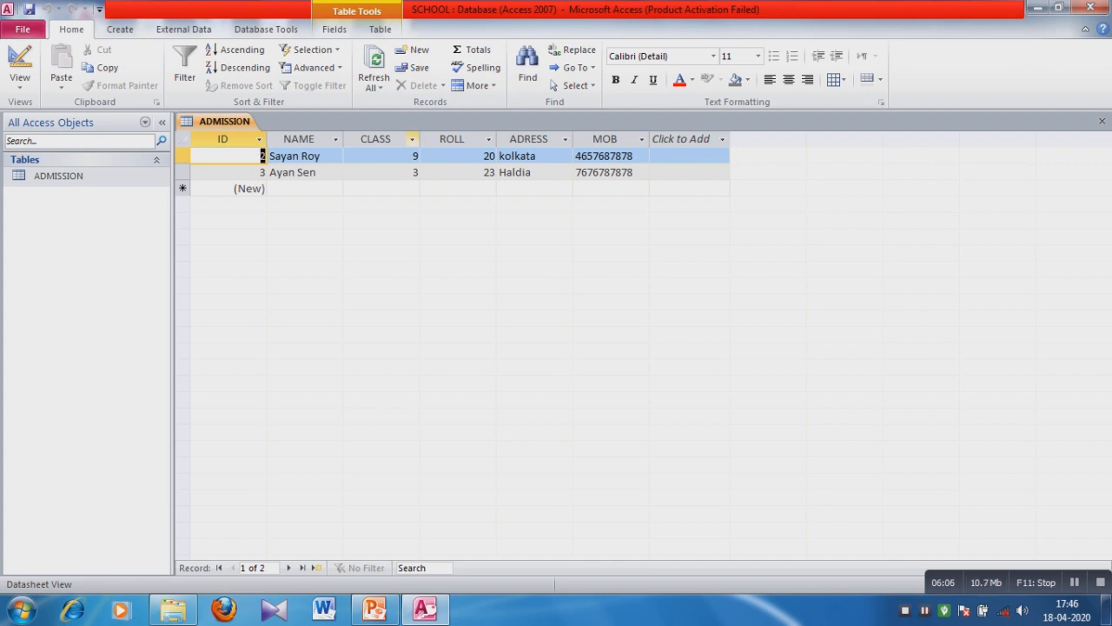
Delete the CLASS column and confirm permanently removing its data.
left_click(412, 139)
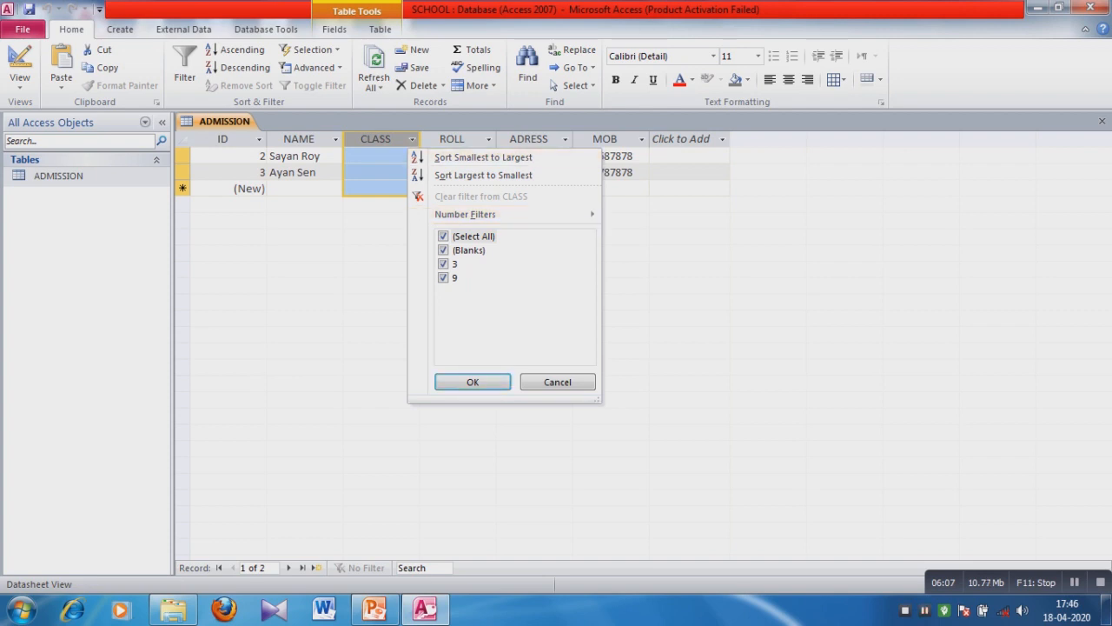
left_click(473, 381)
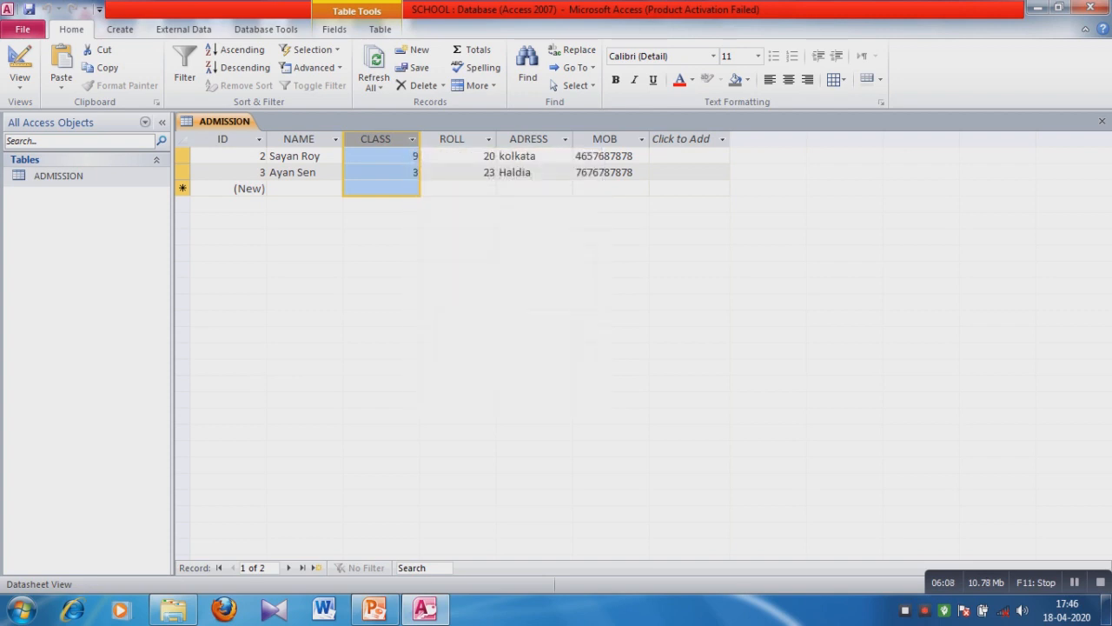
right_click(400, 140)
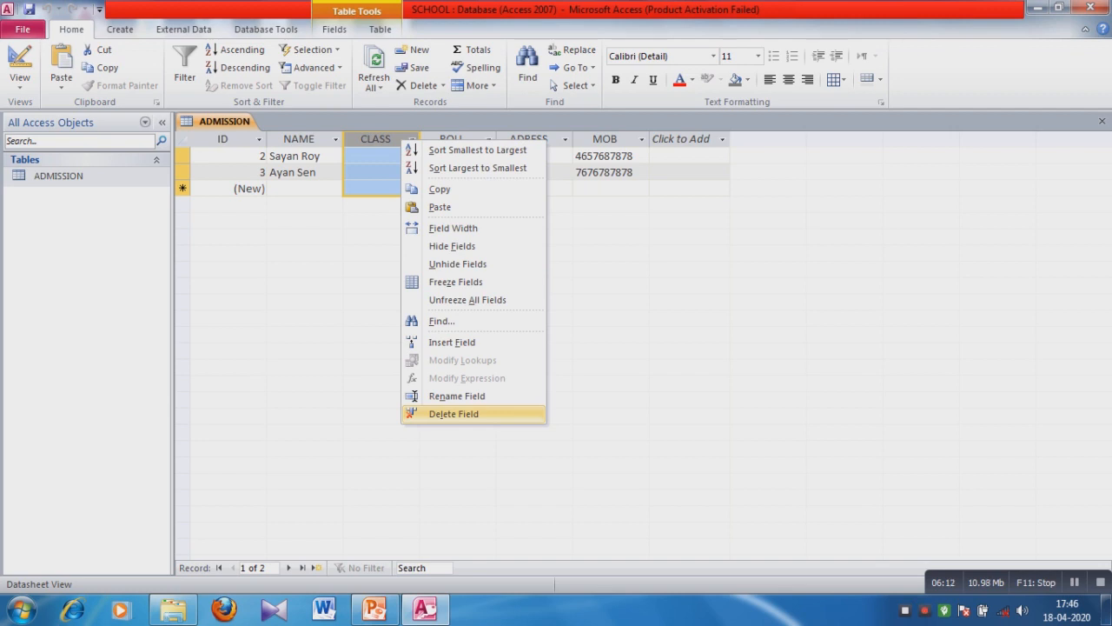
left_click(454, 414)
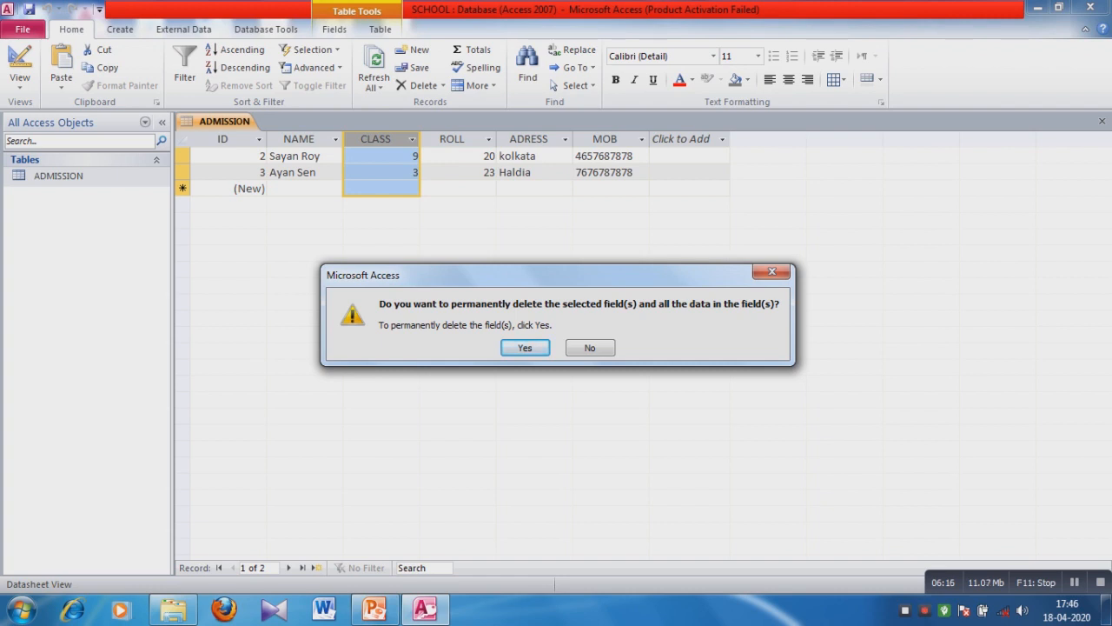
key("Return")
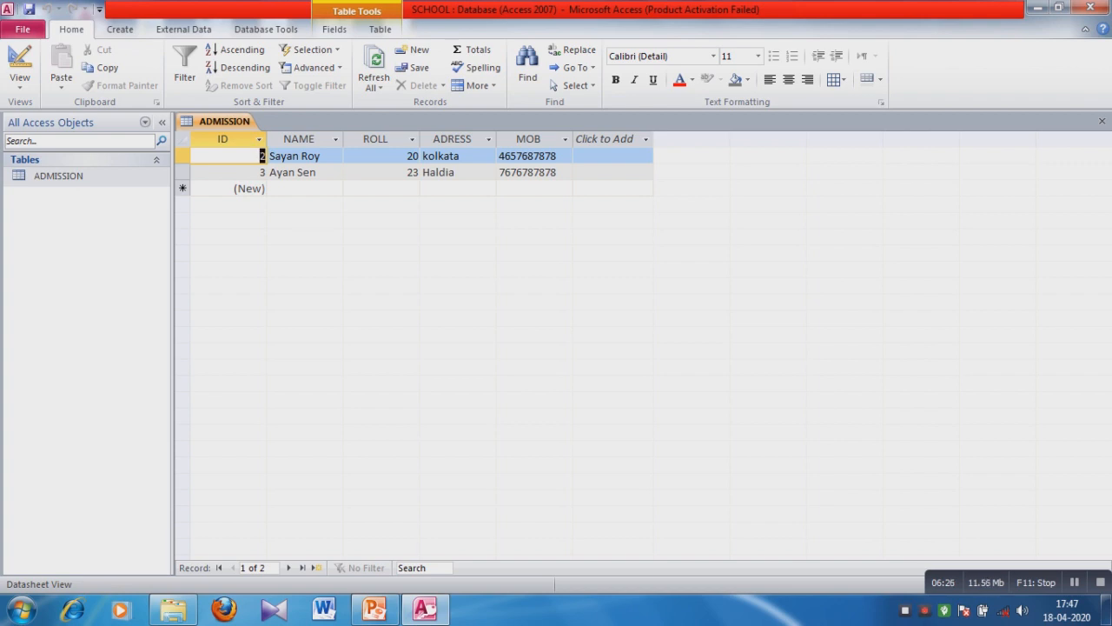
Look over the Create tab and new-field list, then bring up the ROLL column's context menu.
left_click(120, 29)
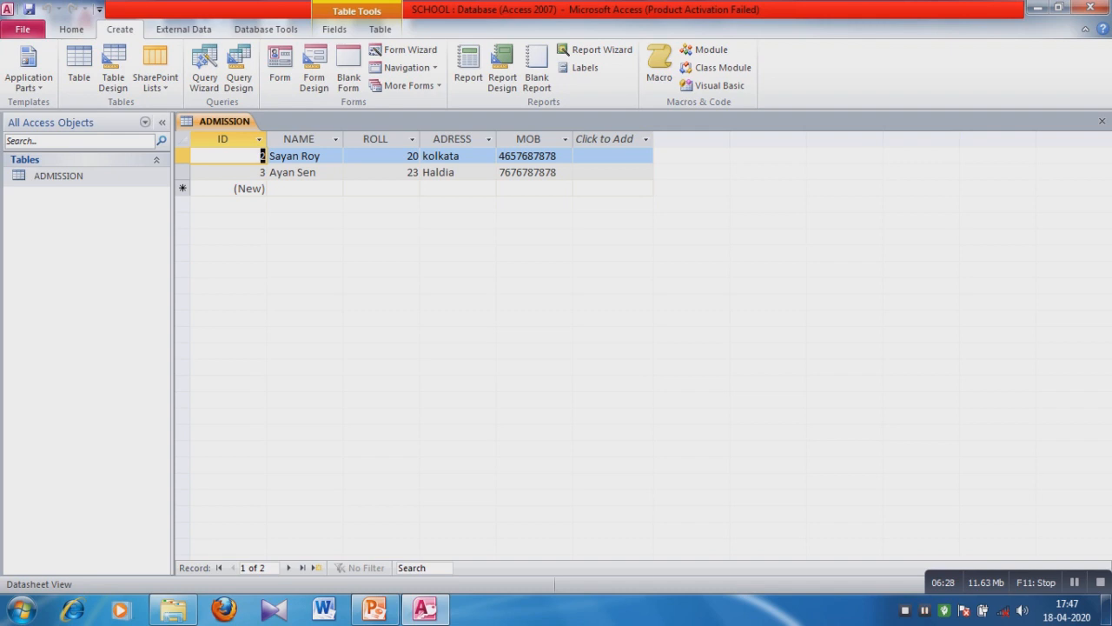
left_click(612, 139)
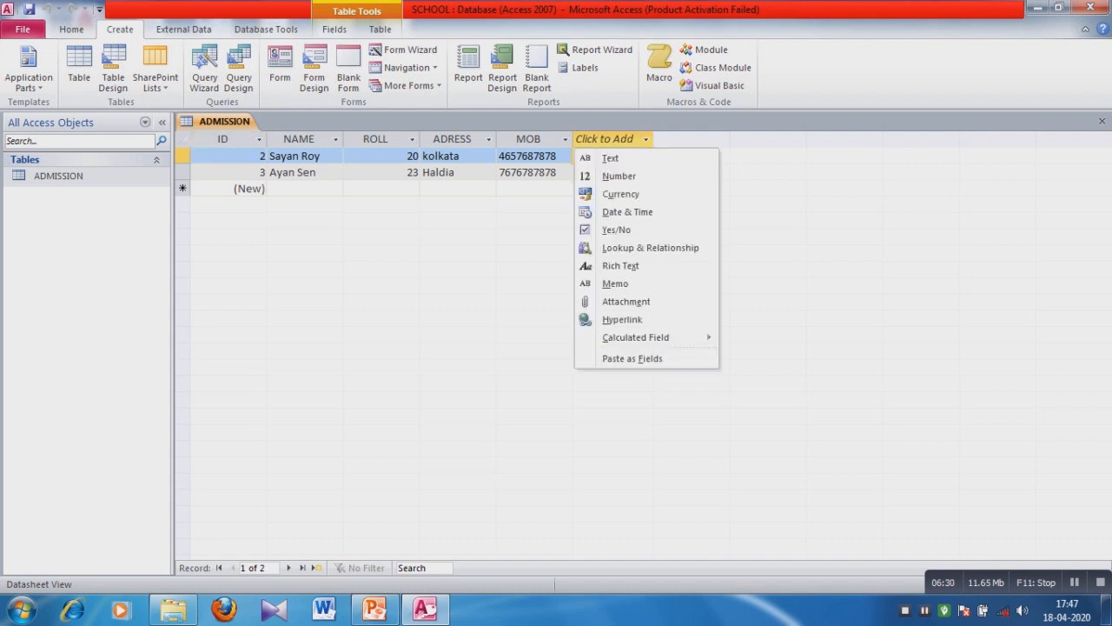
key("Escape")
left_click(334, 29)
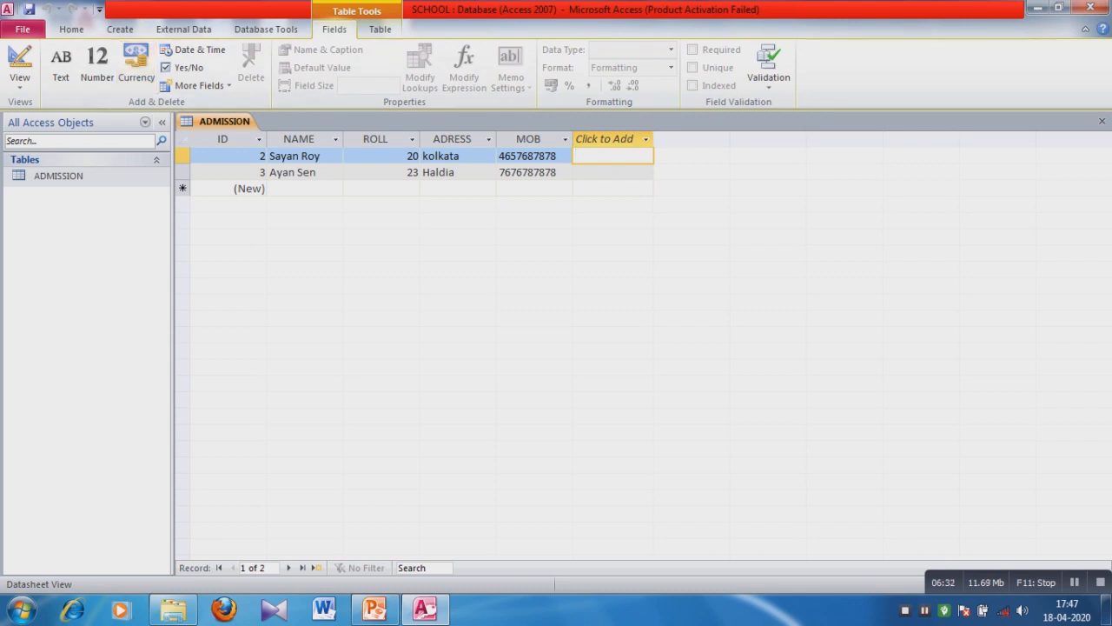
right_click(372, 141)
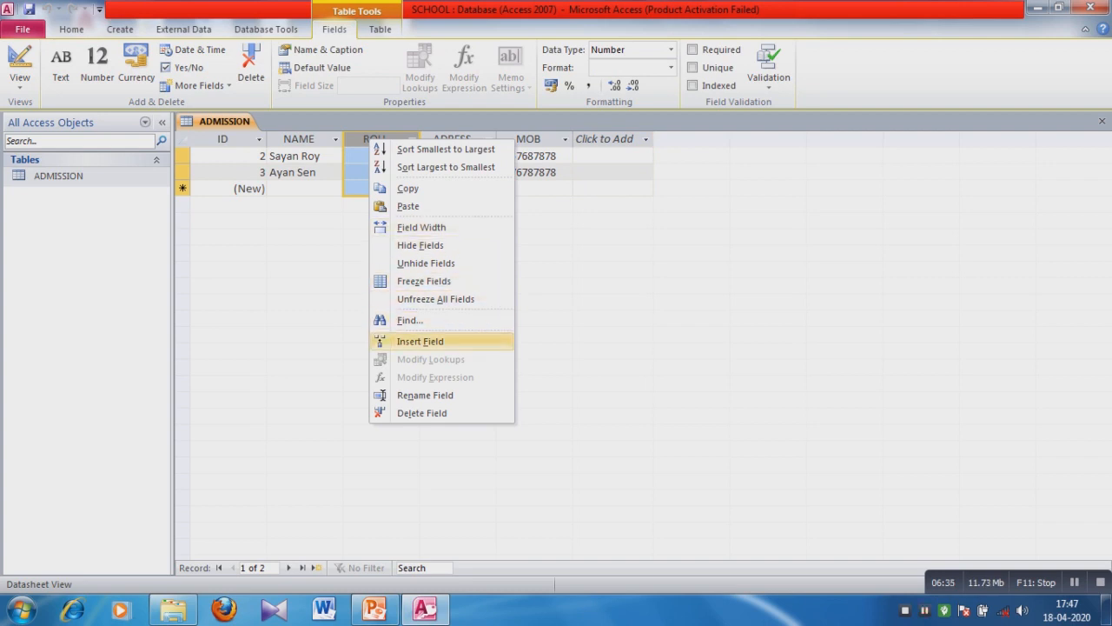
Insert two blank fields, Field1 and Field2, before the ROLL column.
left_click(420, 341)
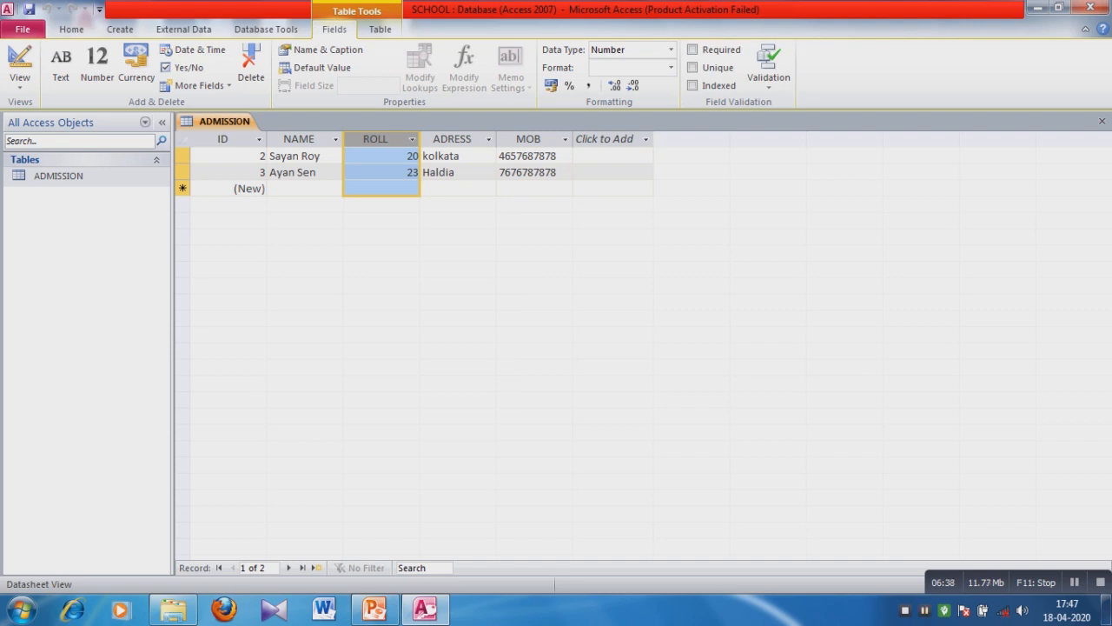
right_click(354, 139)
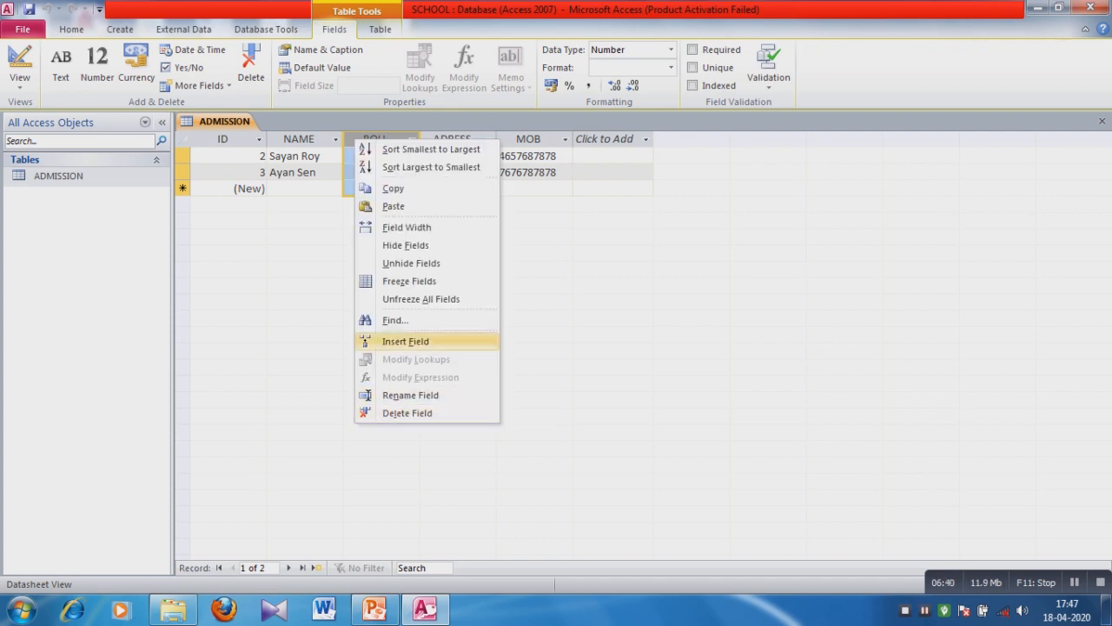
left_click(405, 341)
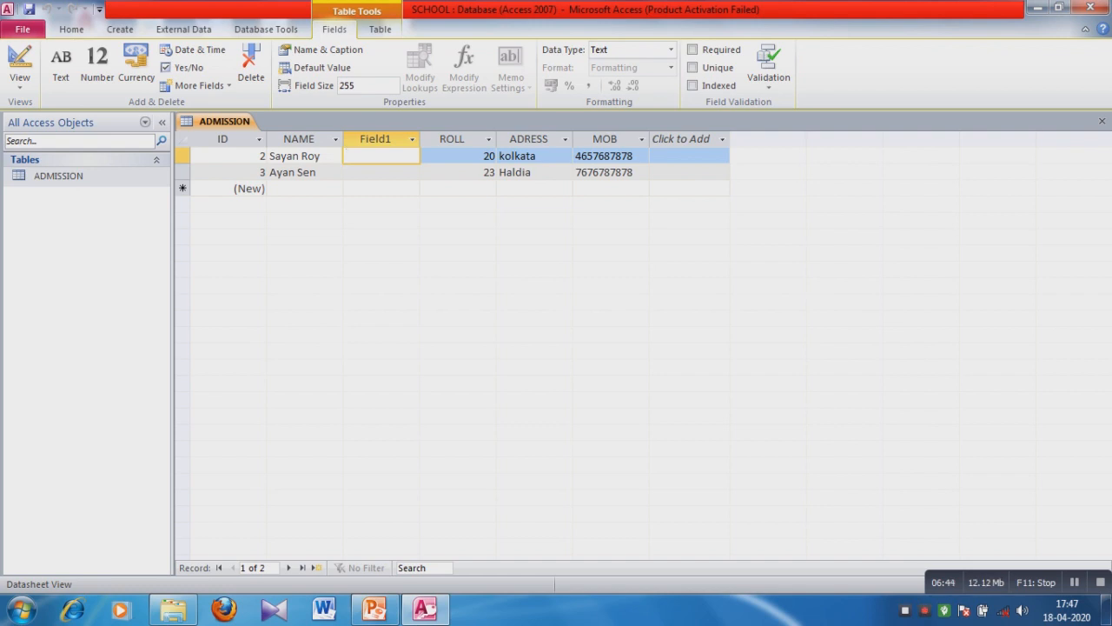
left_click(439, 141)
right_click(439, 143)
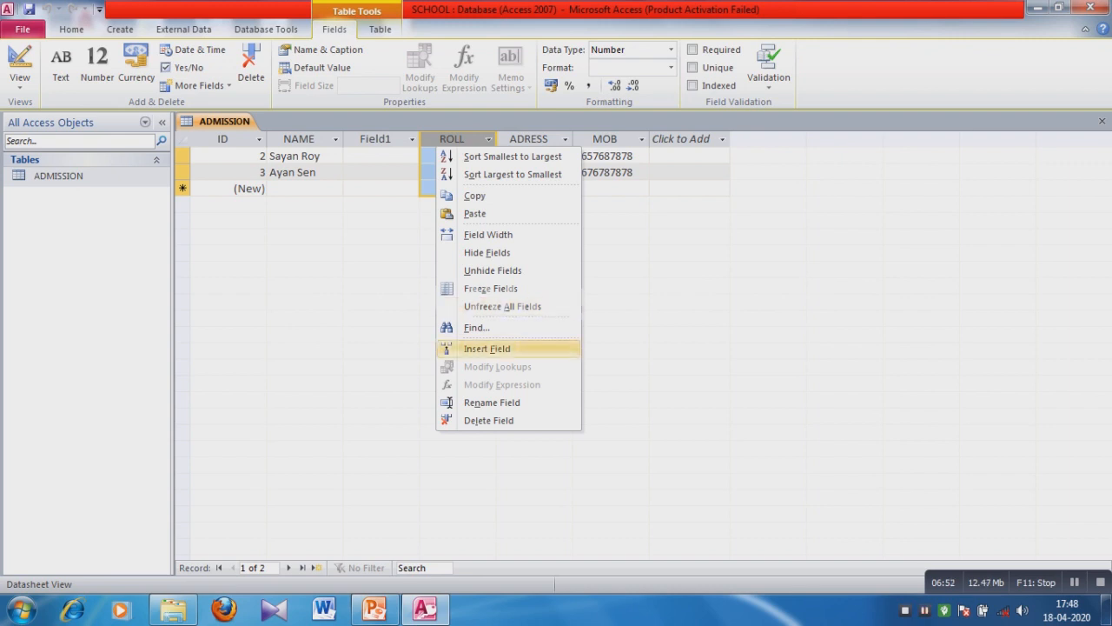
left_click(487, 348)
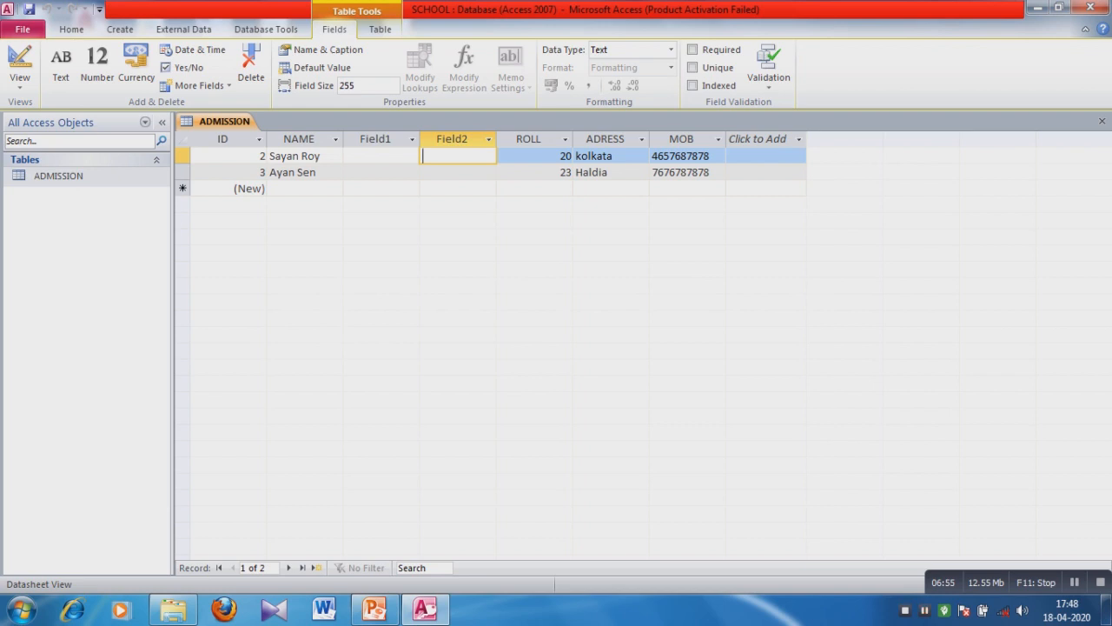
Switch ADMISSION to Design View, rename Field1 to CLASS, and select the Field2 row.
left_click(20, 78)
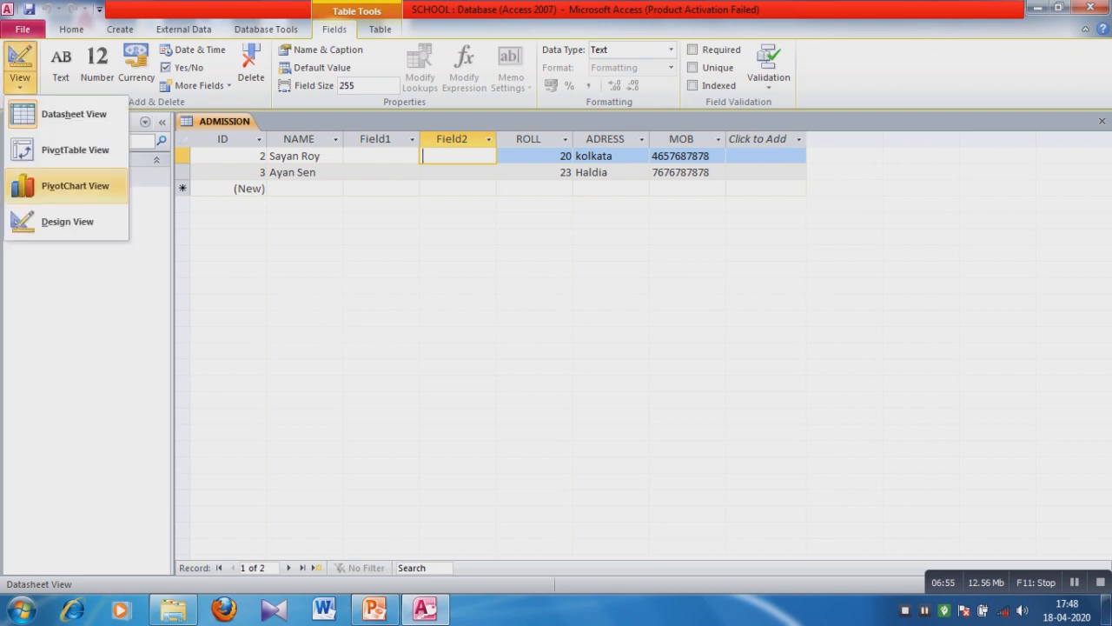
left_click(67, 222)
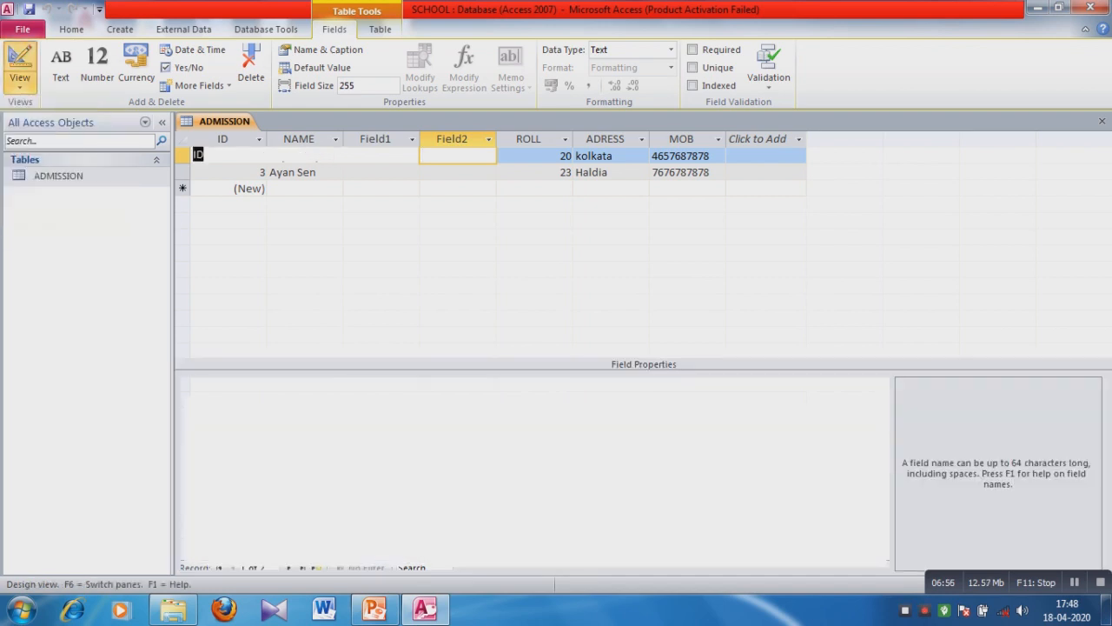
left_click(226, 185)
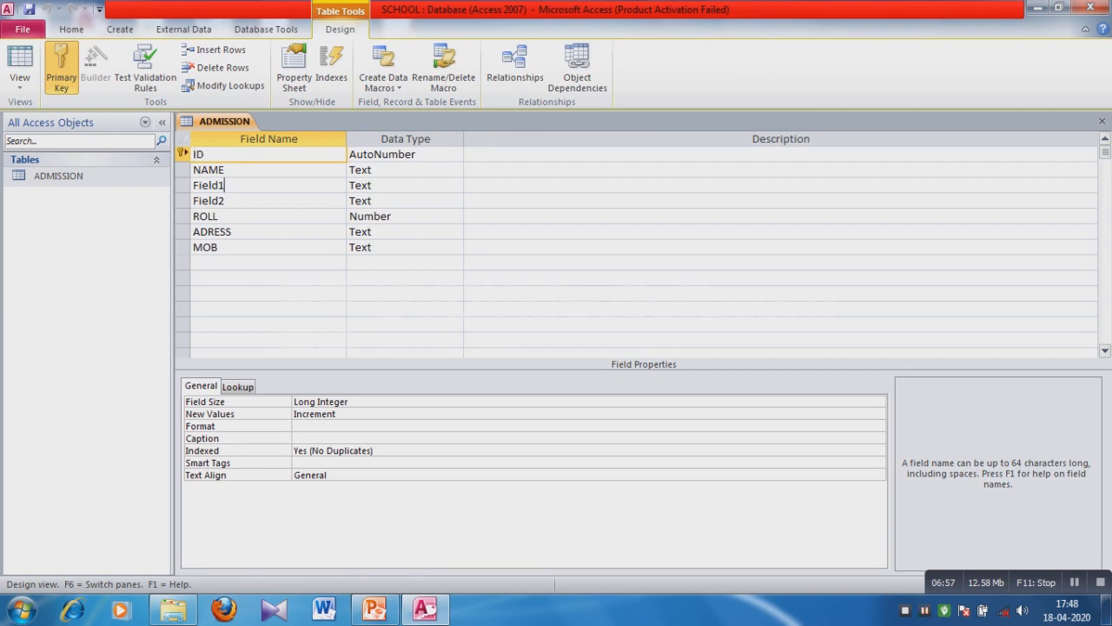
key("BackSpace")
key("BackSpace")
key("BackSpace")
key("BackSpace")
key("BackSpace")
key("BackSpace")
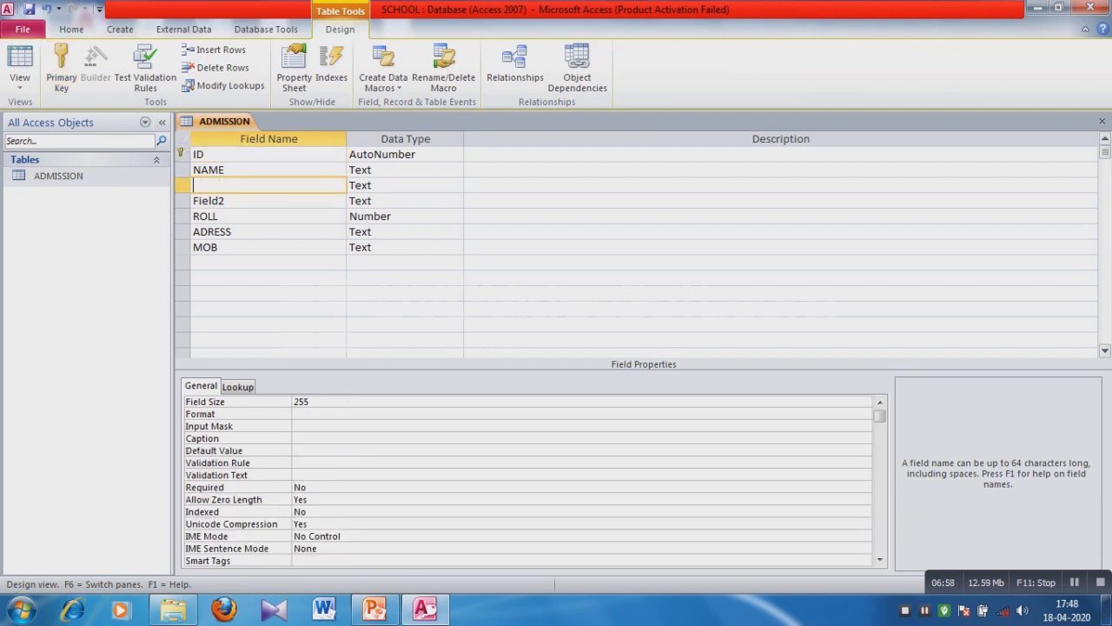
type("cl")
key("BackSpace")
key("BackSpace")
type("CLASS")
left_click(224, 201)
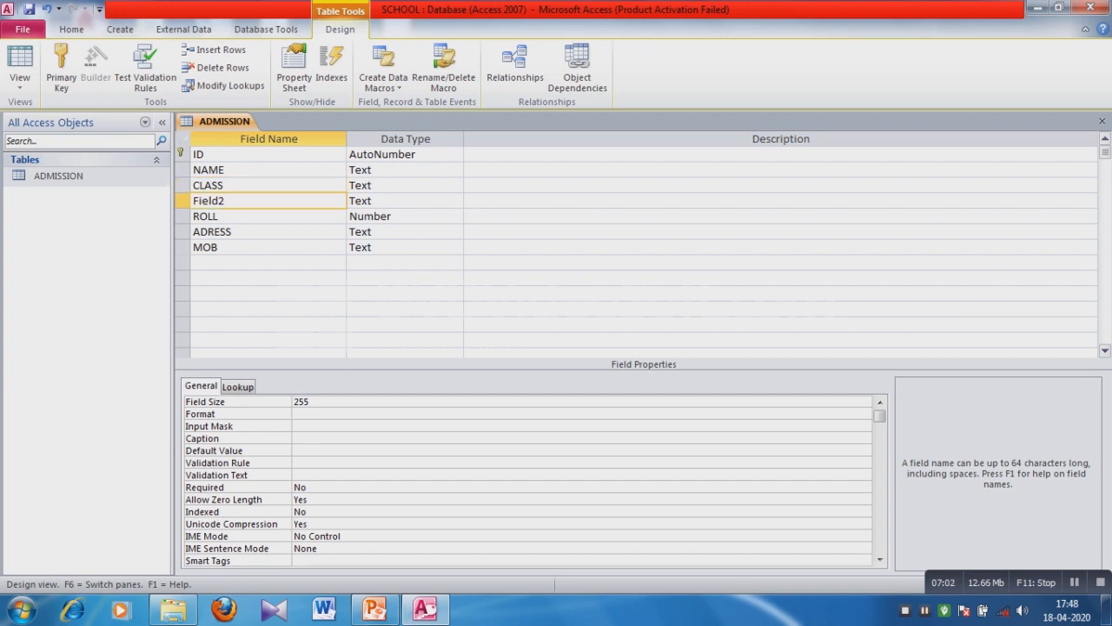
left_click(182, 201)
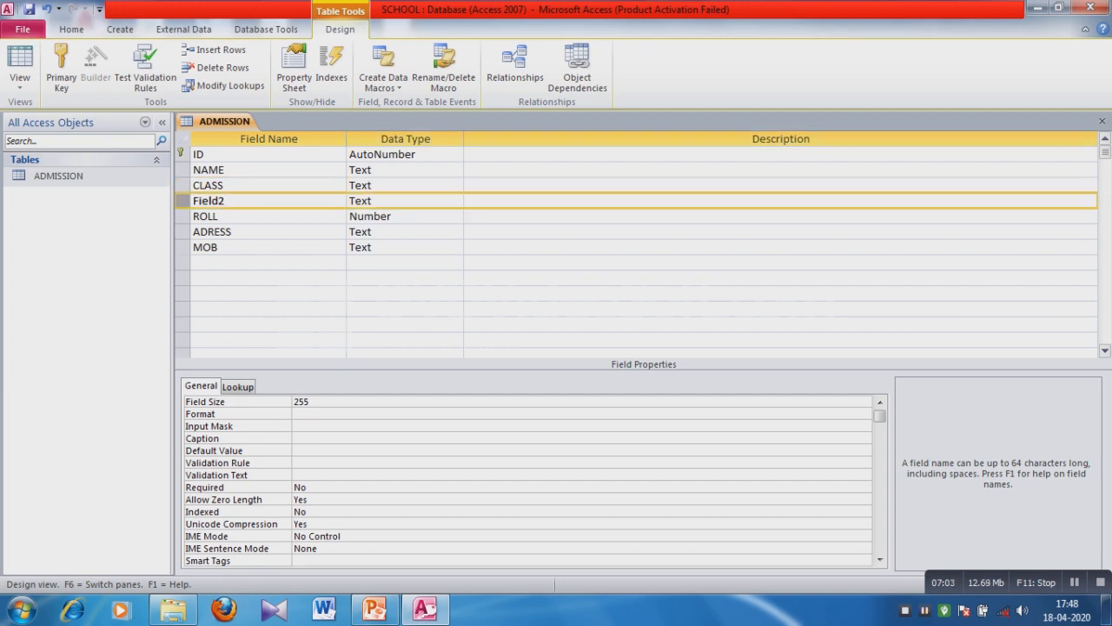
Delete the unused Field2 row from the ADMISSION design.
right_click(181, 202)
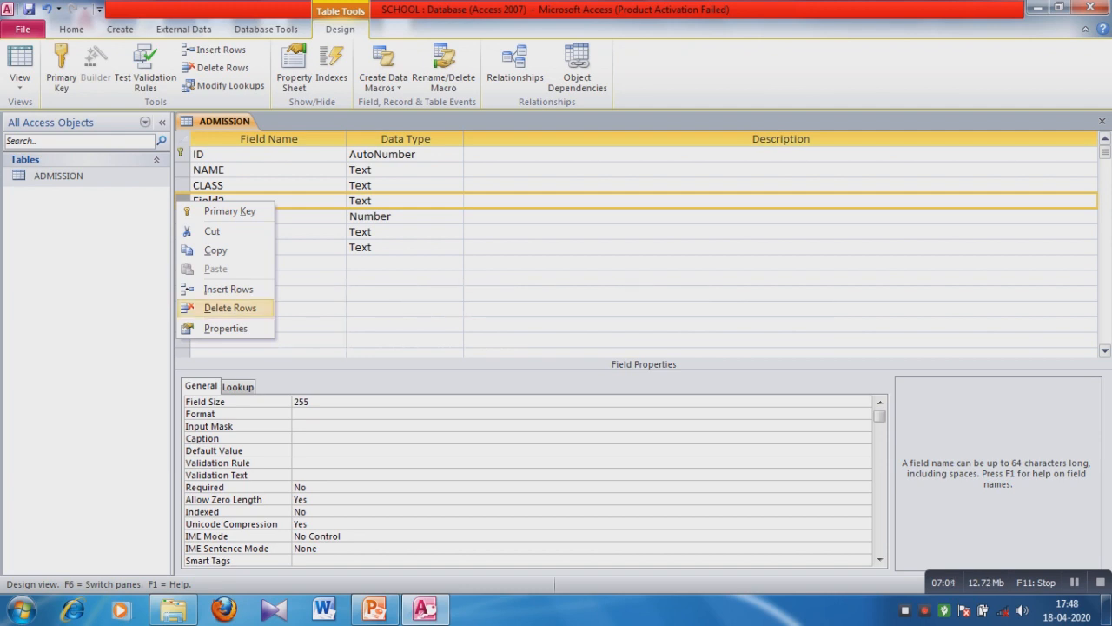
left_click(229, 307)
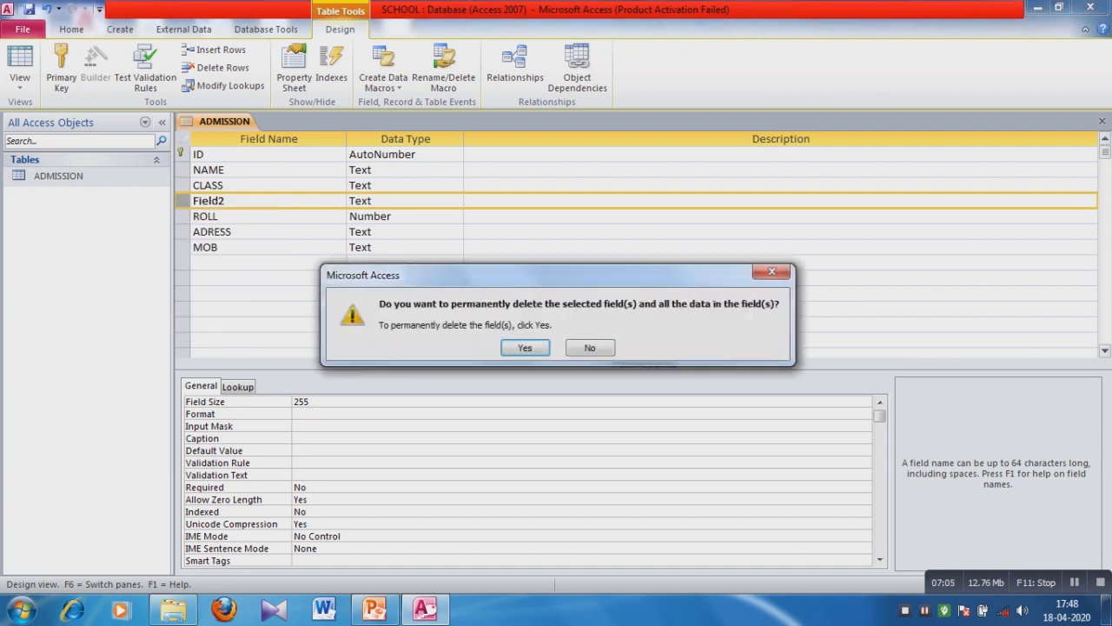
key("Return")
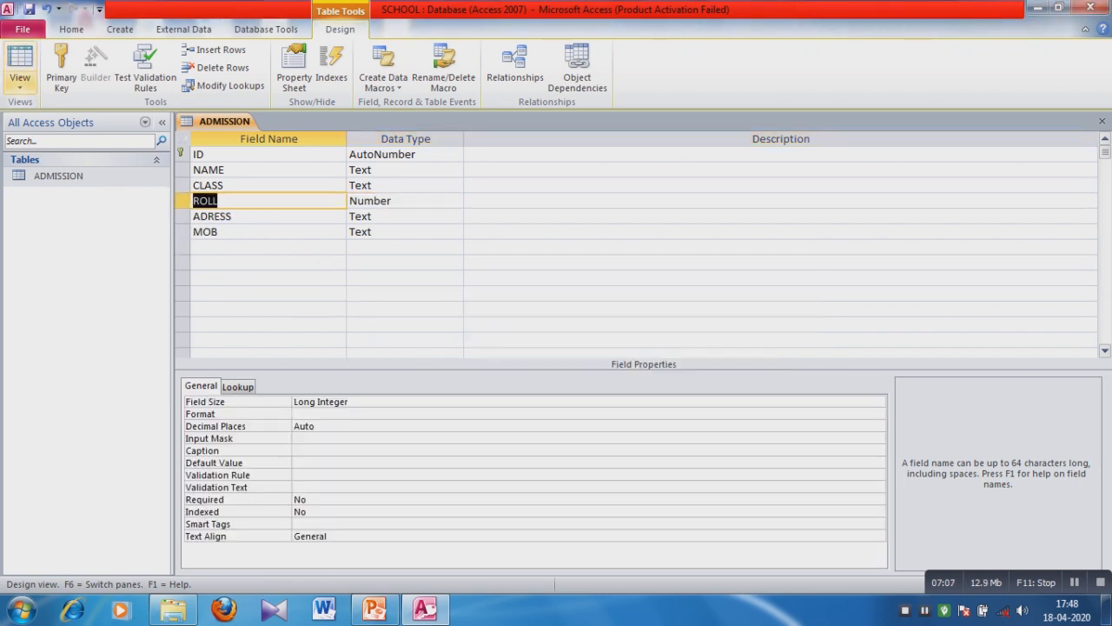
Save the table and return to Datasheet View showing the empty CLASS column.
left_click(19, 70)
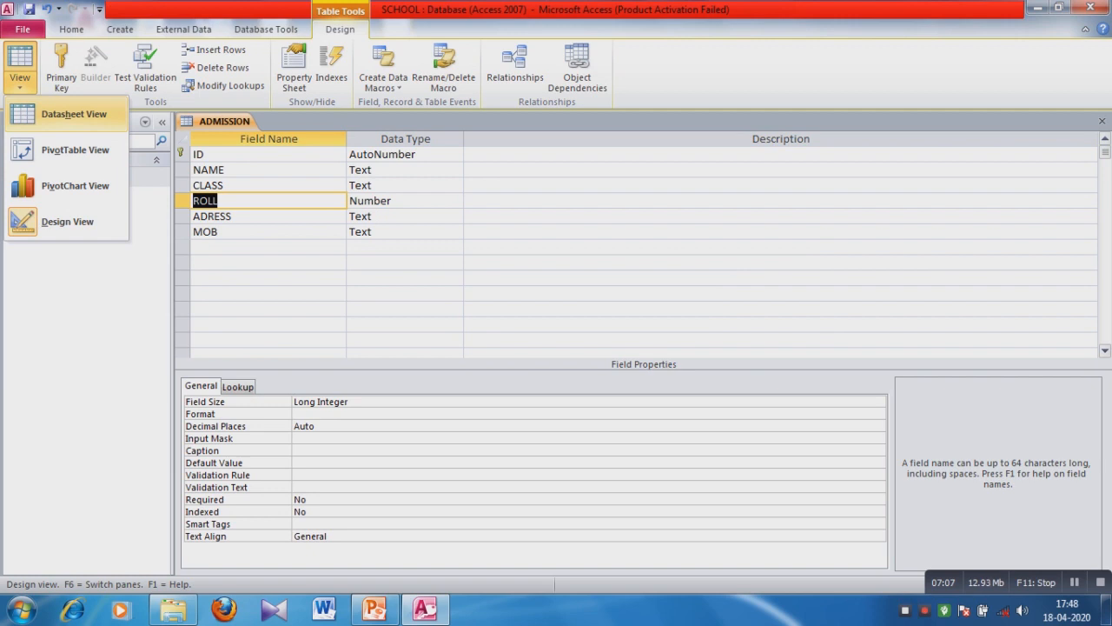
left_click(52, 113)
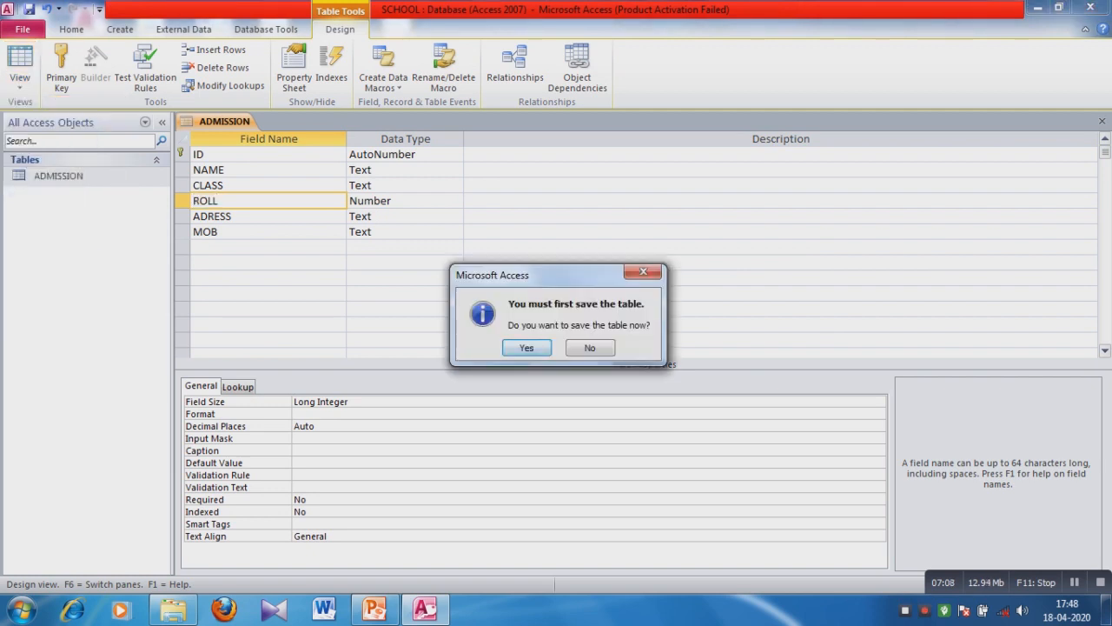
key("Return")
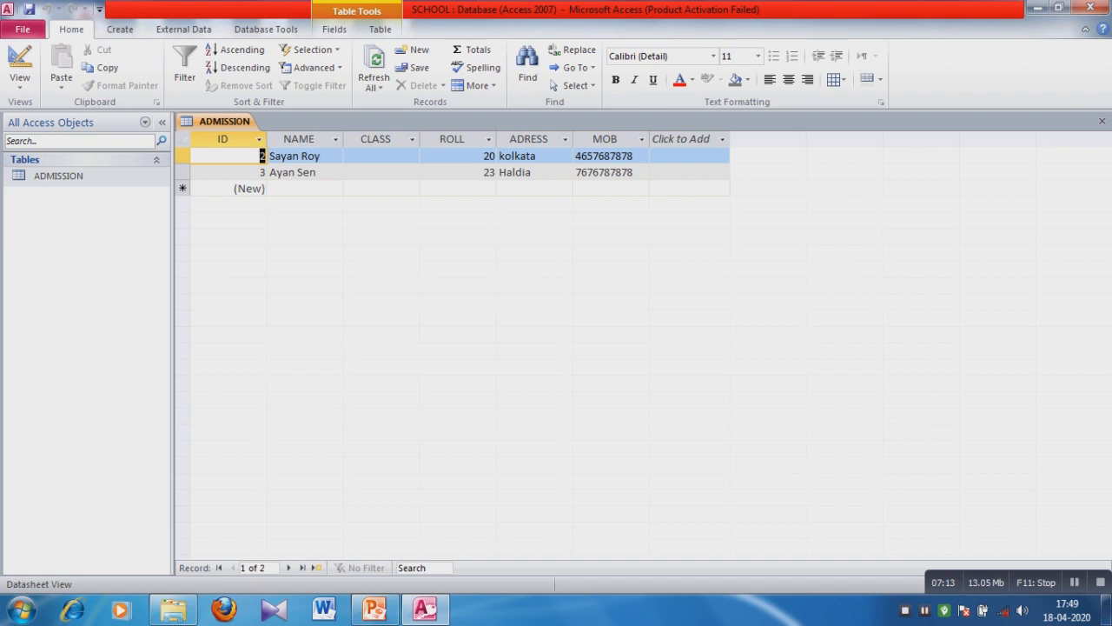
Rename the ROLL column header to ROLL NO, keeping its values 20 and 23.
right_click(471, 141)
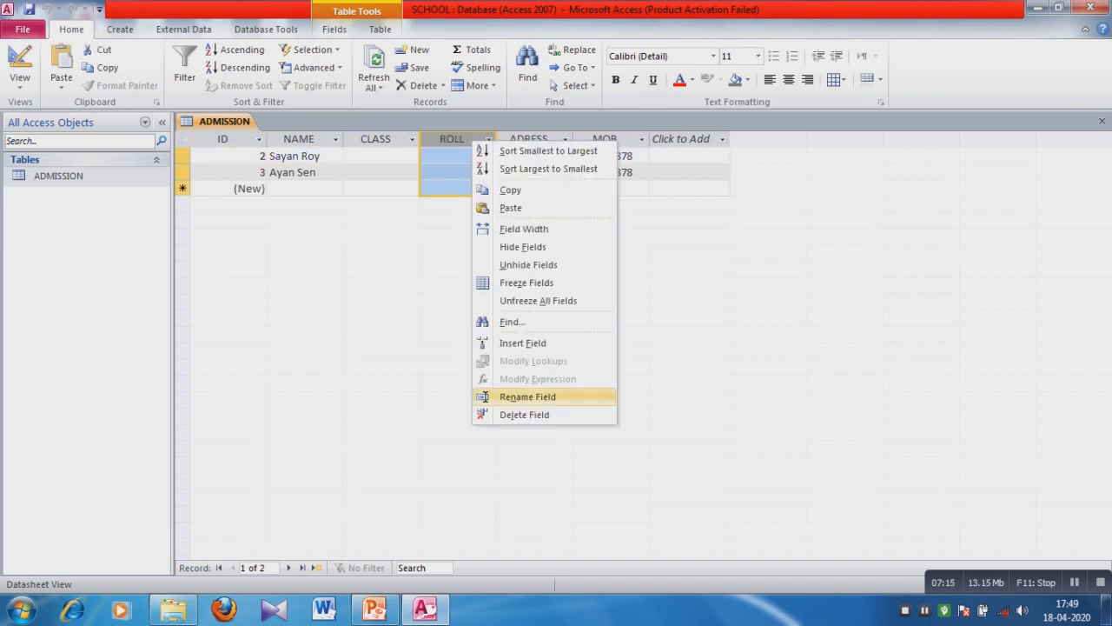
left_click(484, 396)
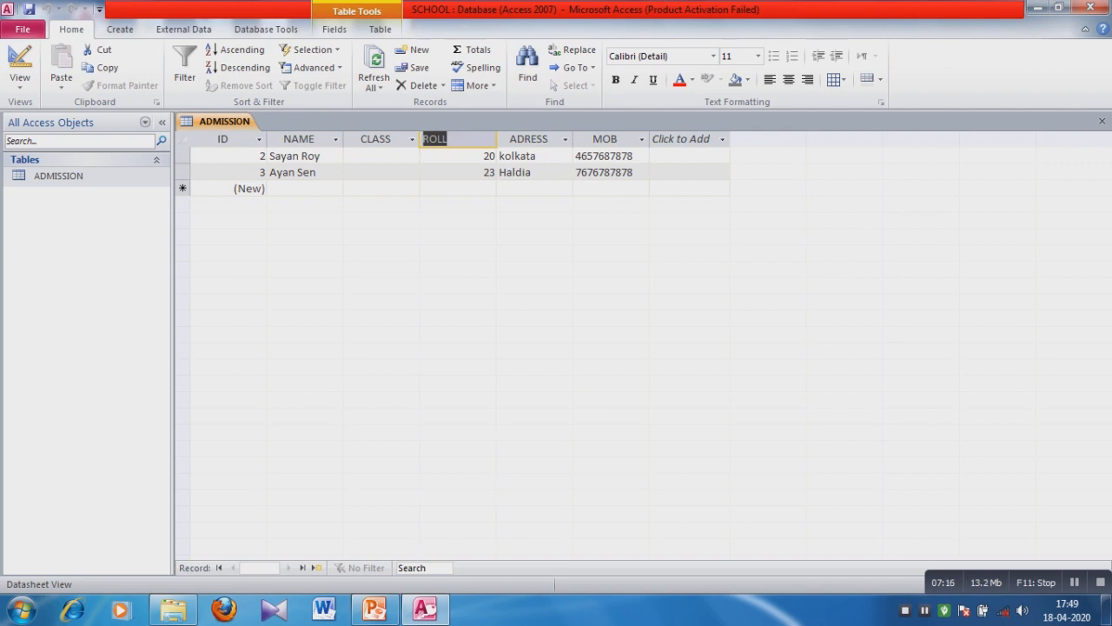
key("Right")
type("NO")
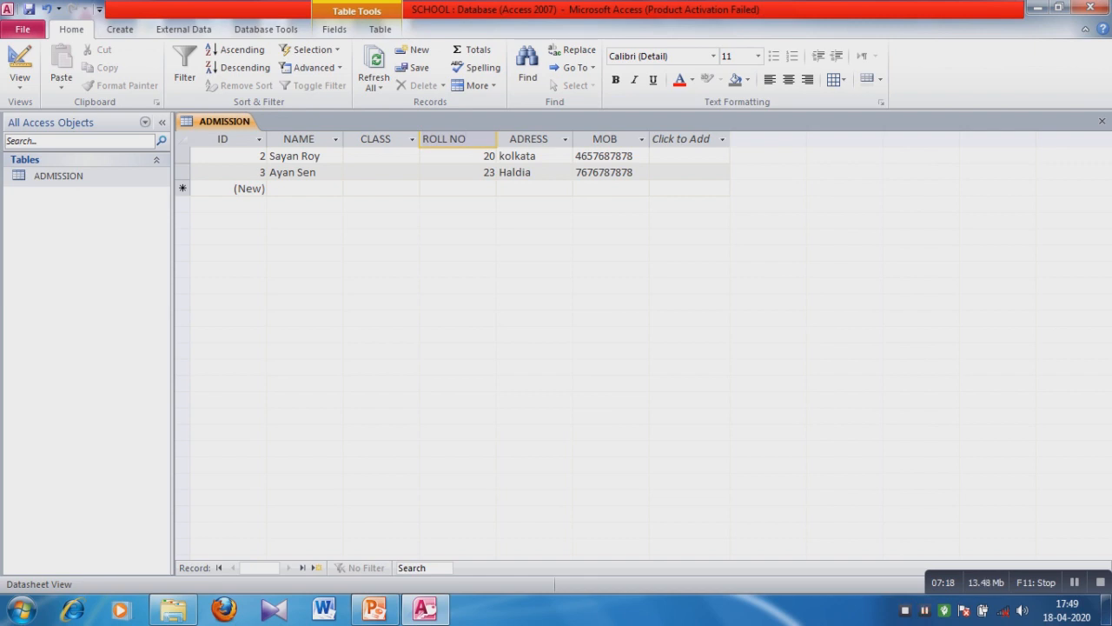
key("Return")
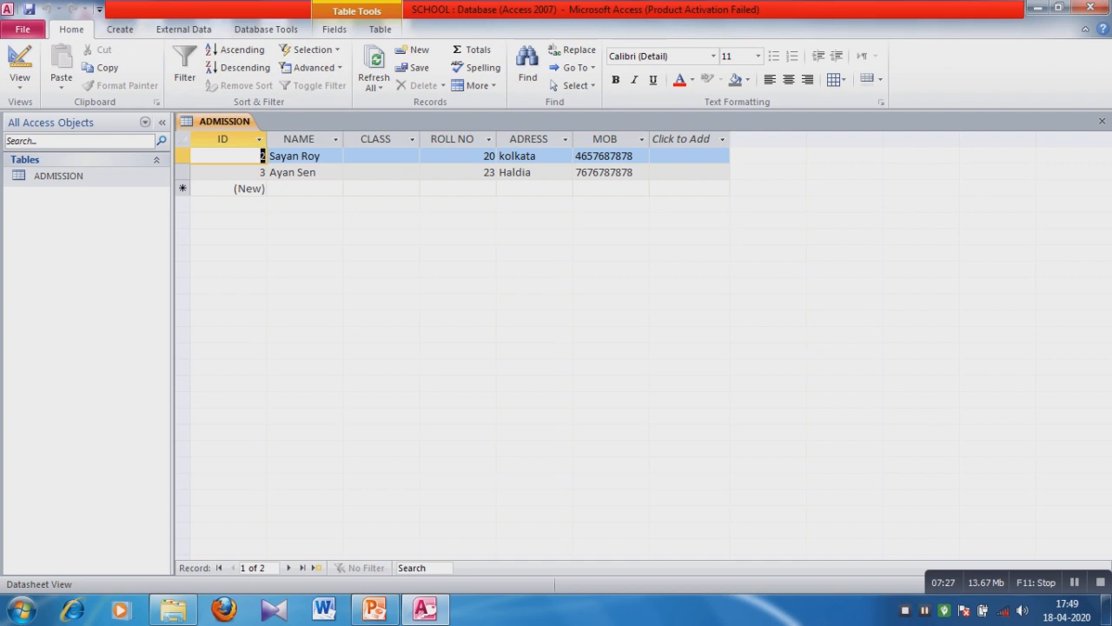
Display the backstage 'Information about SCHOOL' page in place of the ADMISSION datasheet.
left_click(23, 30)
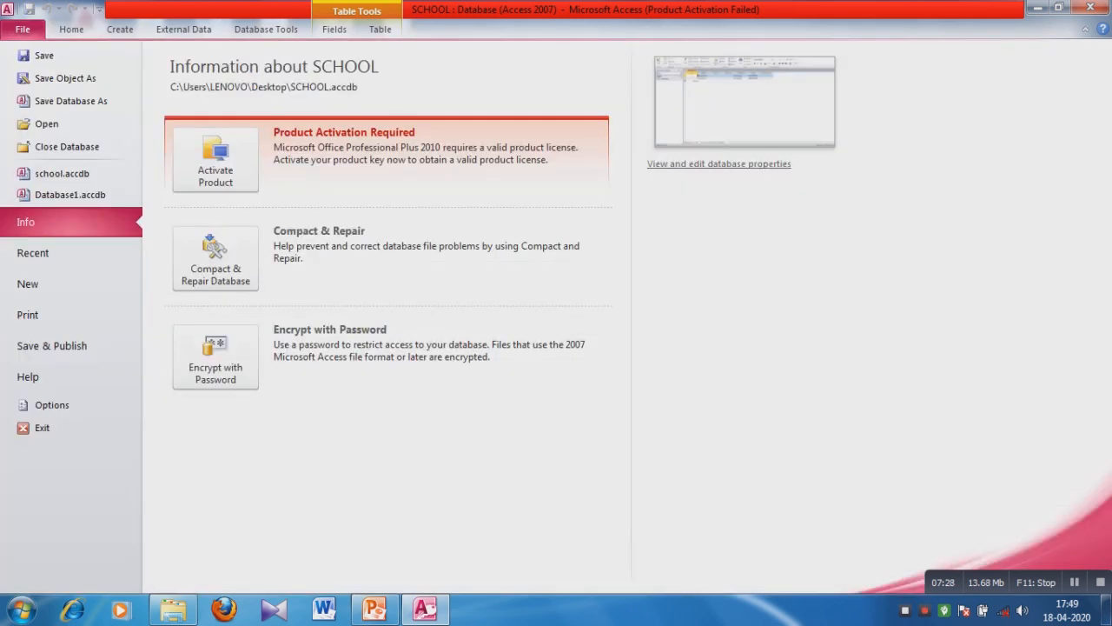
key("Escape")
left_click(23, 30)
left_click(72, 56)
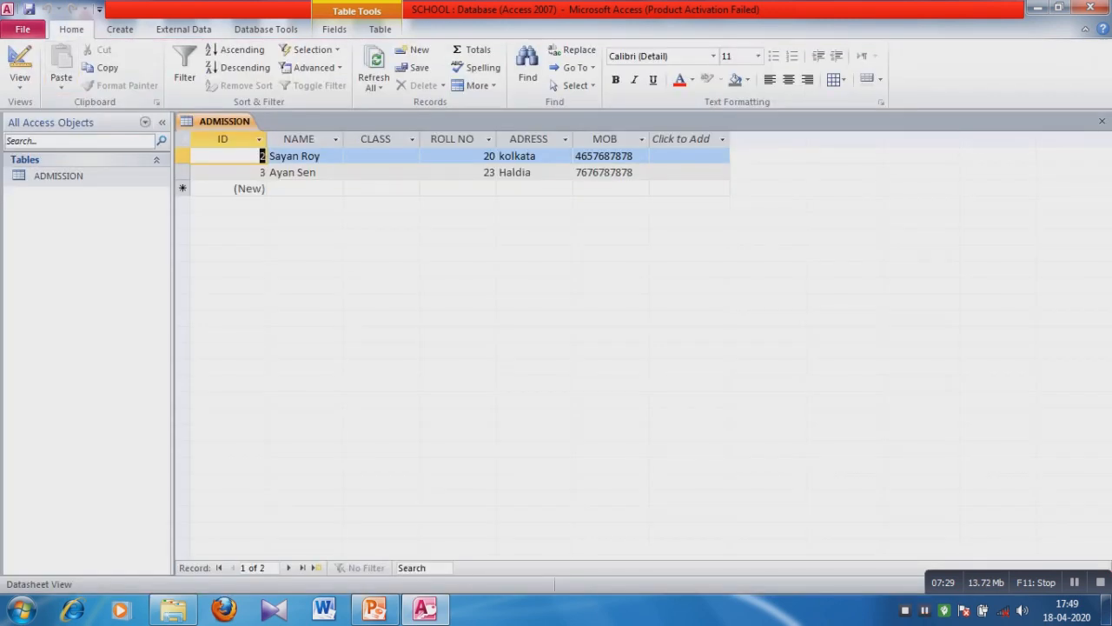
left_click(1038, 9)
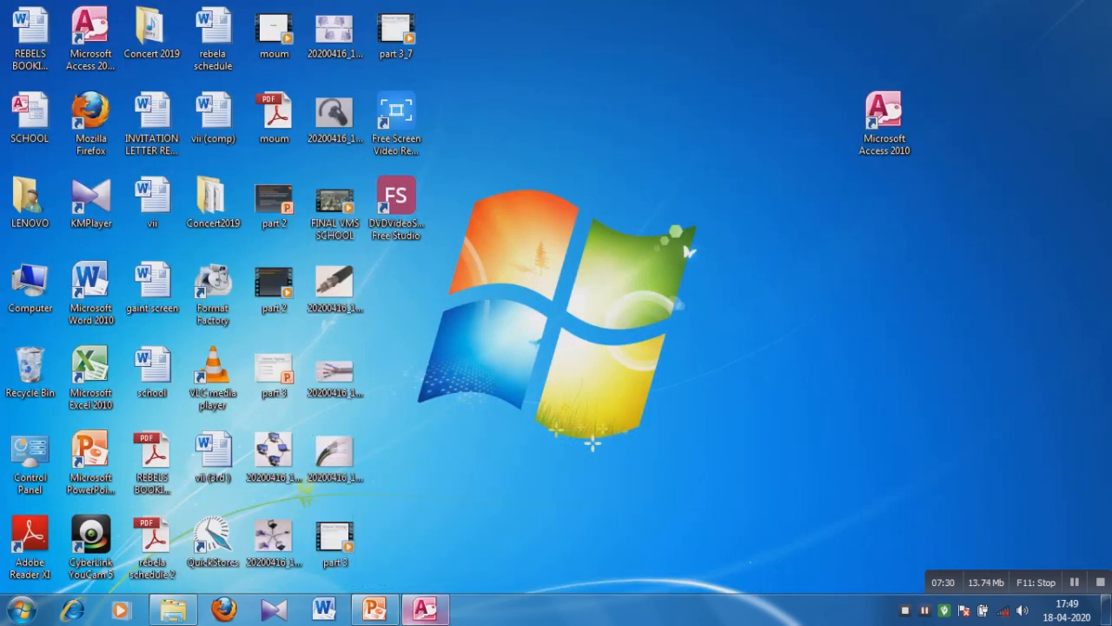
left_click(425, 610)
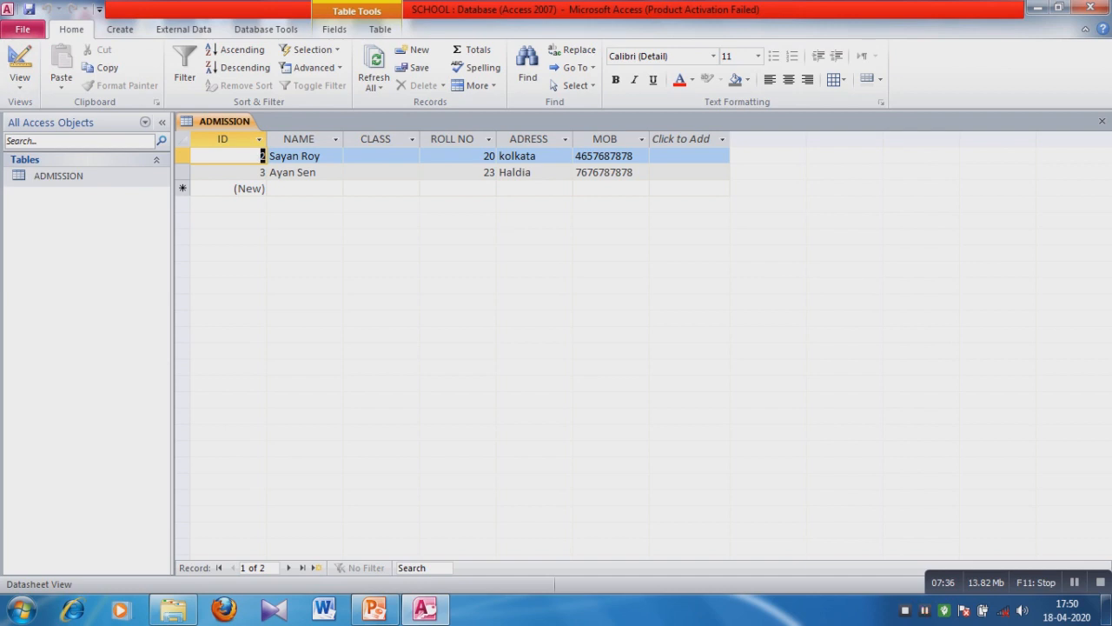
left_click(23, 29)
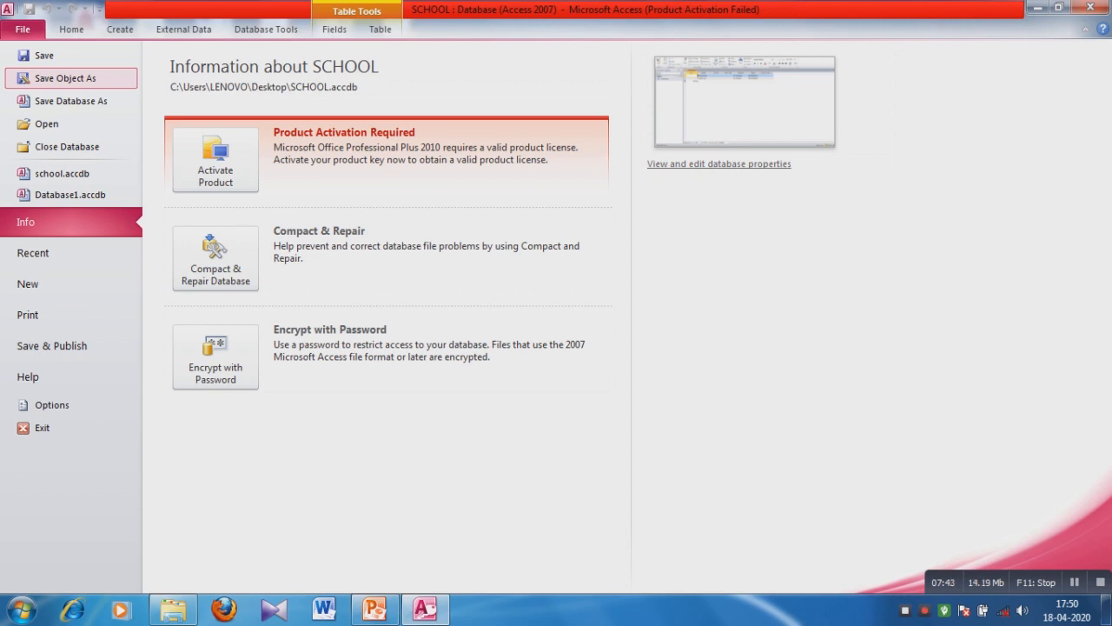
left_click(65, 77)
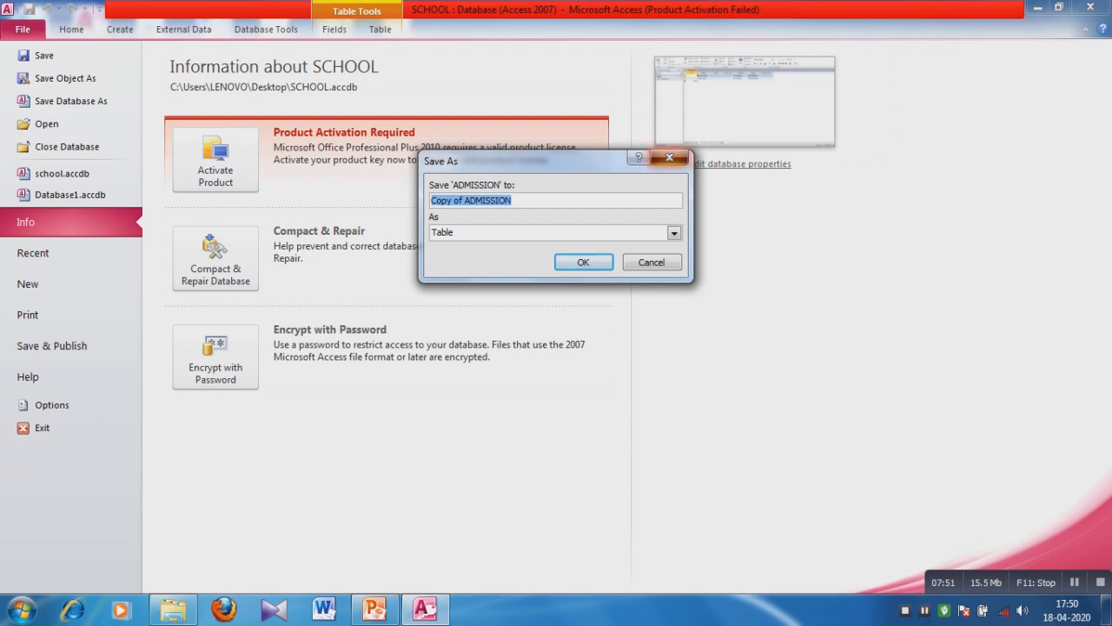
left_click(670, 158)
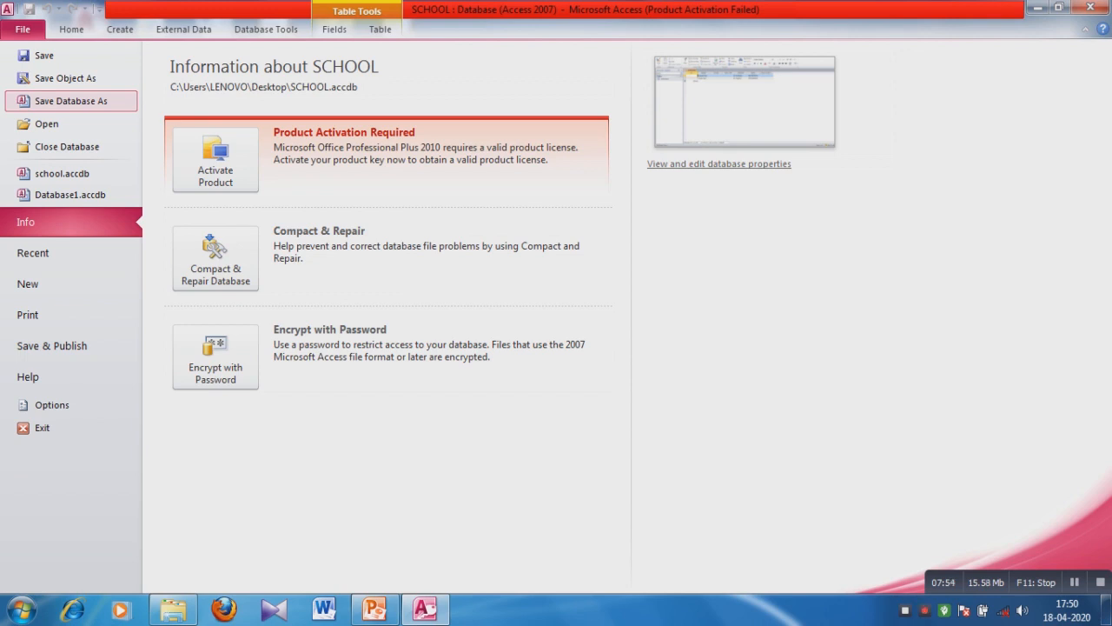
Use Save Database As, close open objects, and name the copy 'student' on the Desktop.
left_click(72, 101)
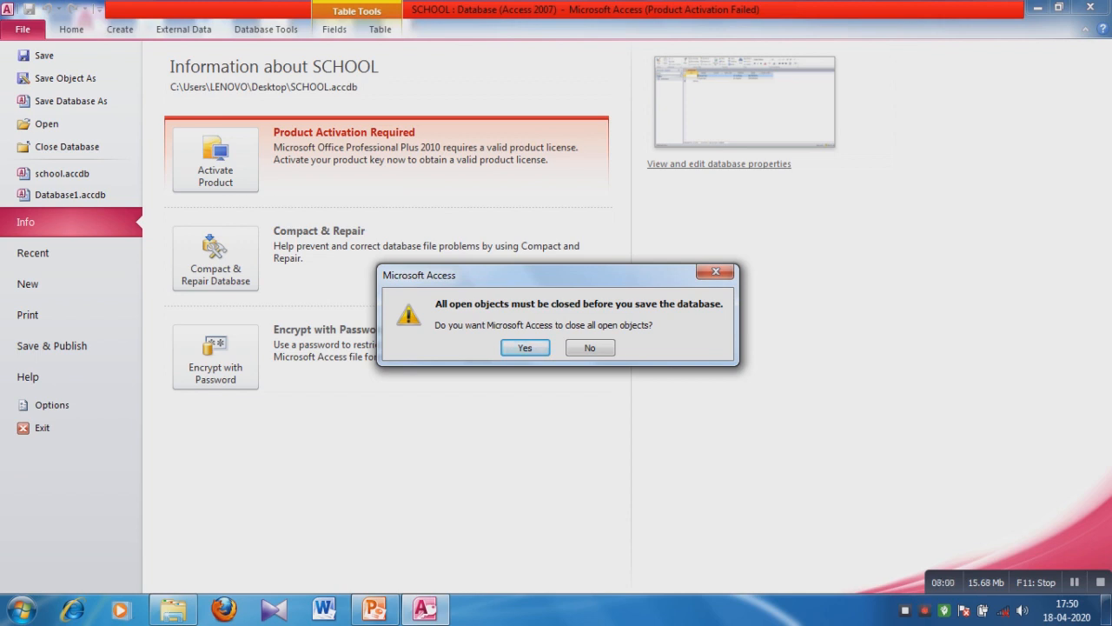
key("Return")
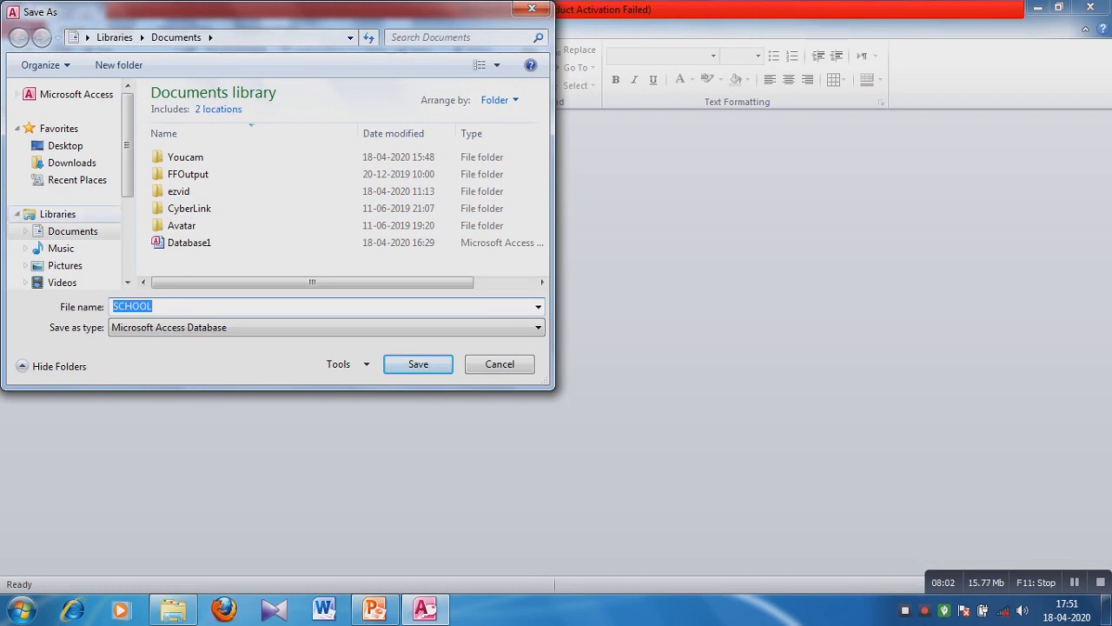
left_click(65, 146)
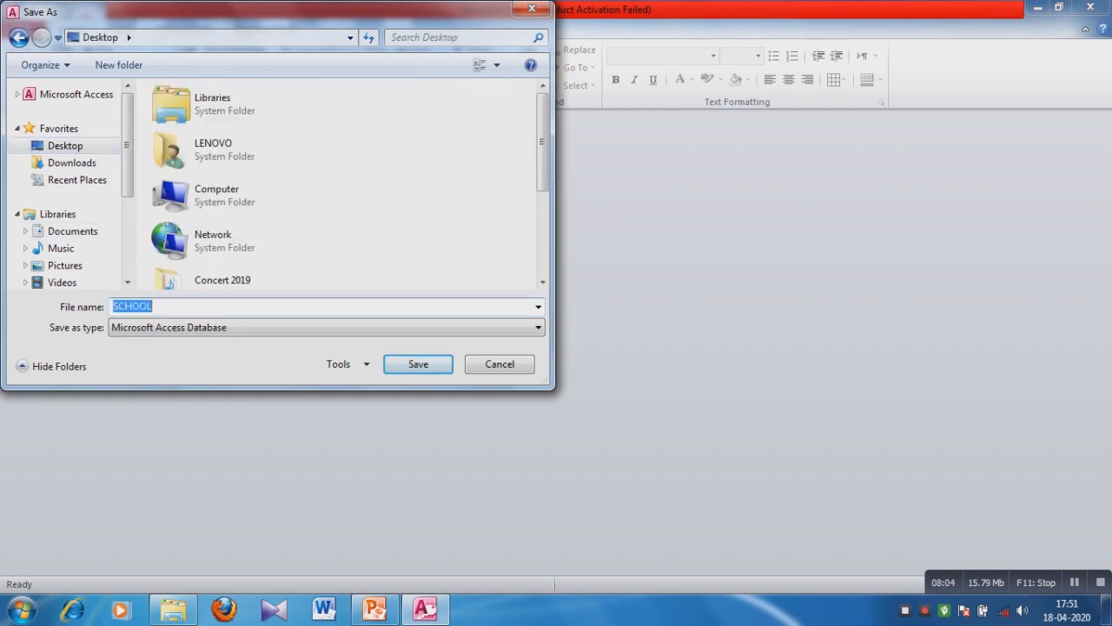
key("BackSpace")
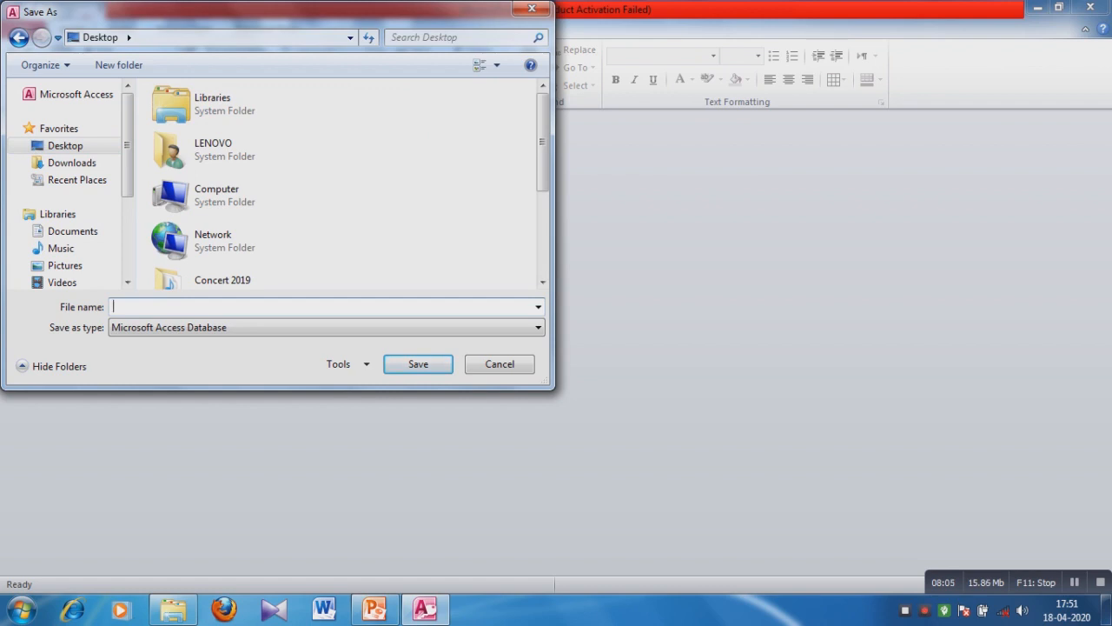
type("s")
key("BackSpace")
type("student")
Save the student database and open its ADMISSION table showing records 2 and 3.
left_click(418, 364)
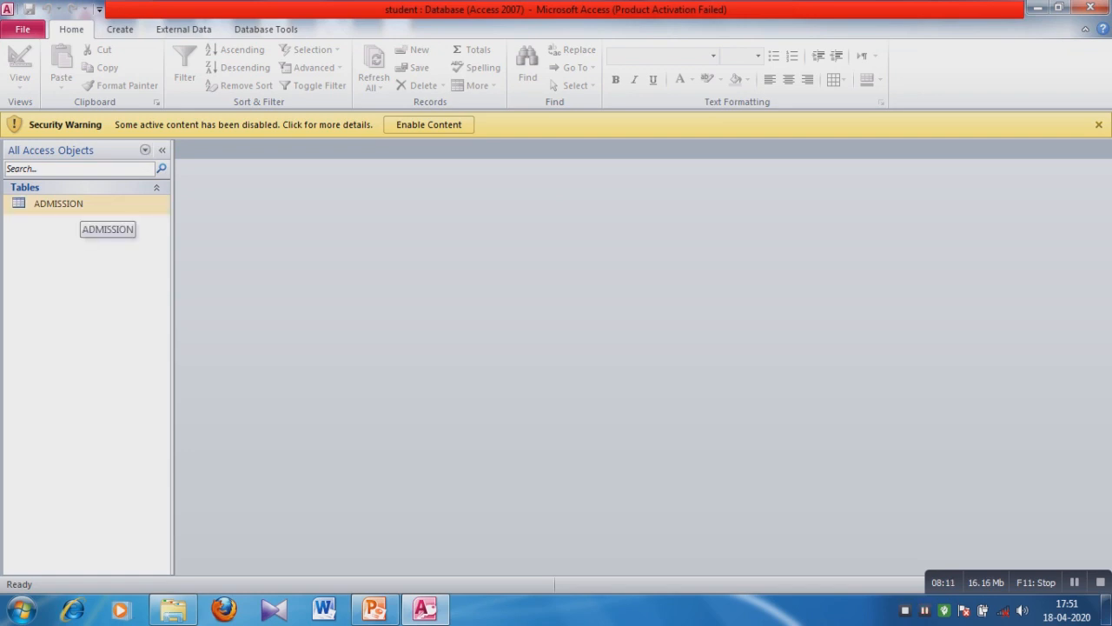
left_click(78, 205)
double_click(78, 205)
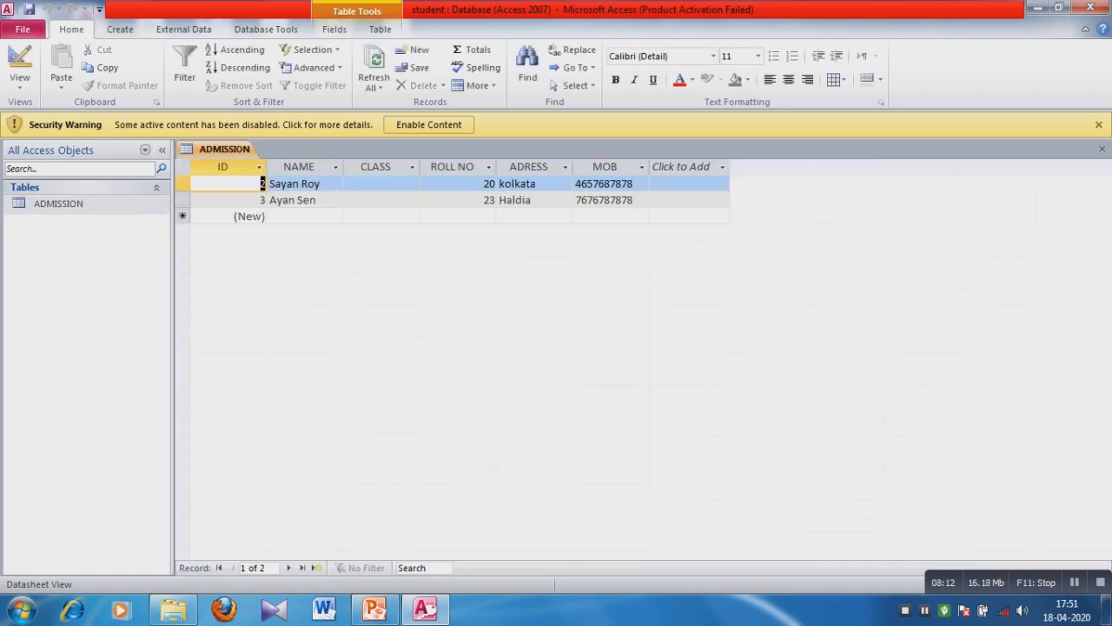